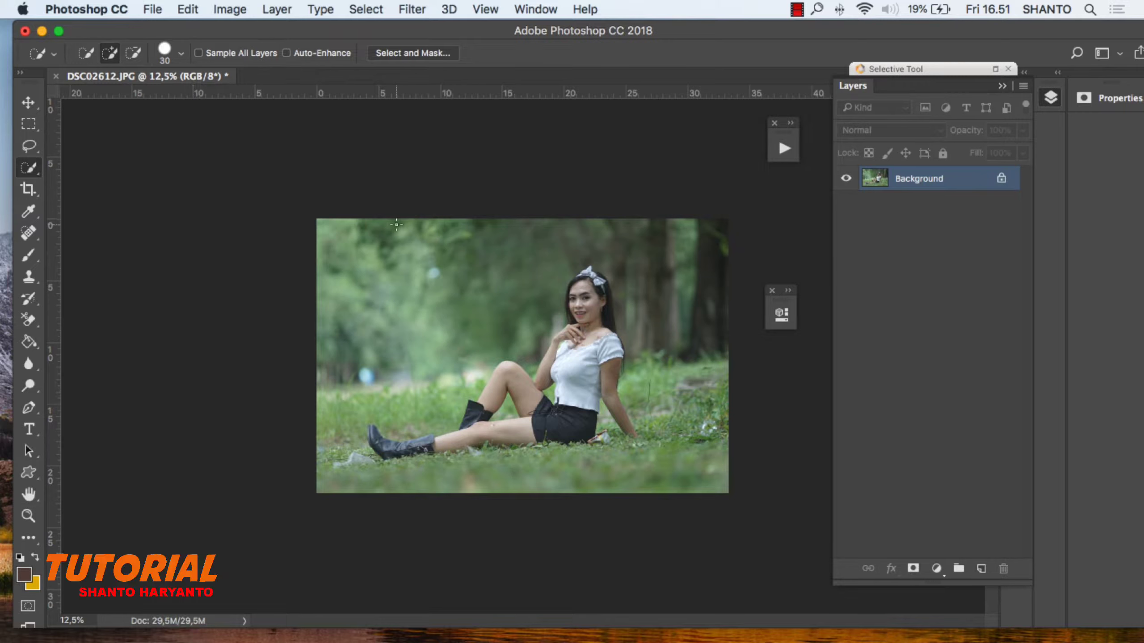
Quick-select the meadow down the left edge, across the upper background and in the top-right corner.
left_click_drag(307, 385, 324, 361)
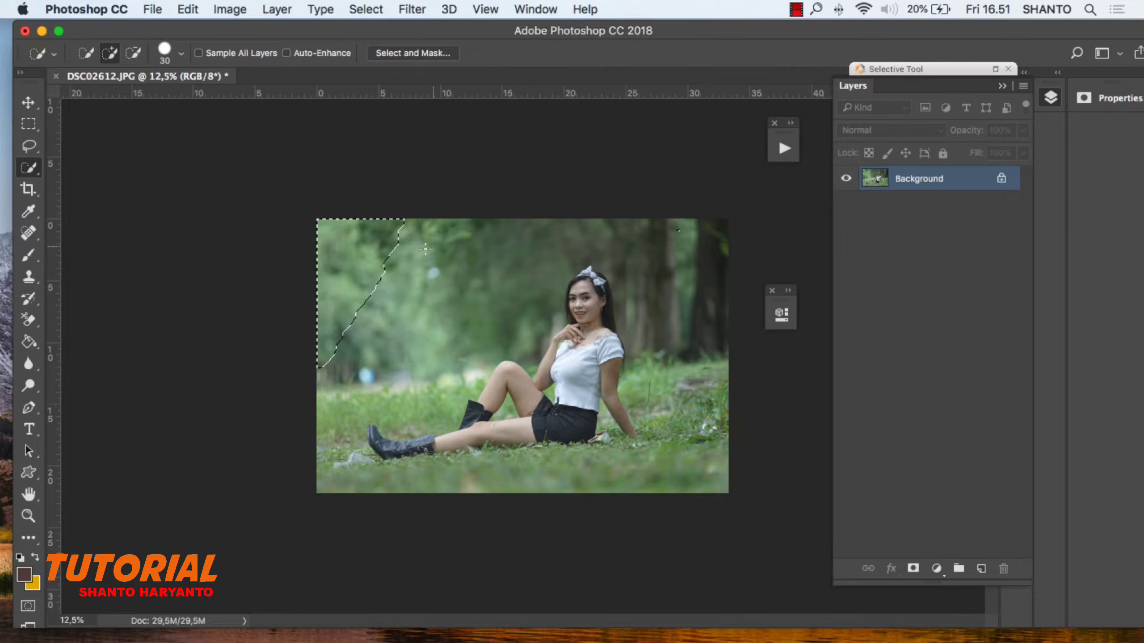
left_click(677, 230)
left_click(457, 265)
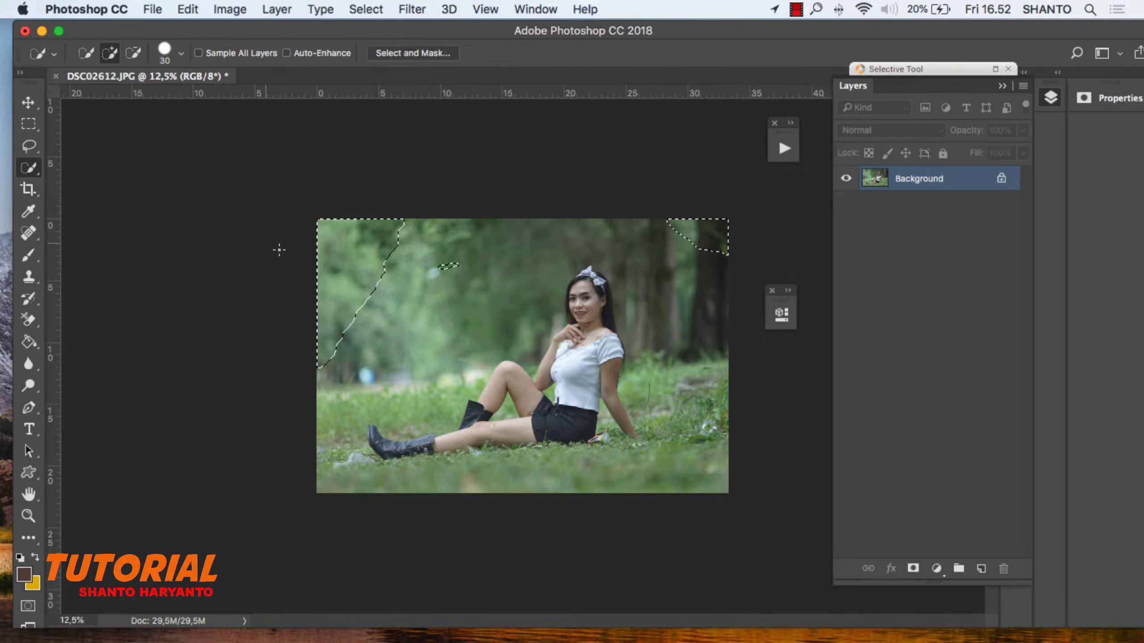
left_click_drag(373, 266, 357, 291)
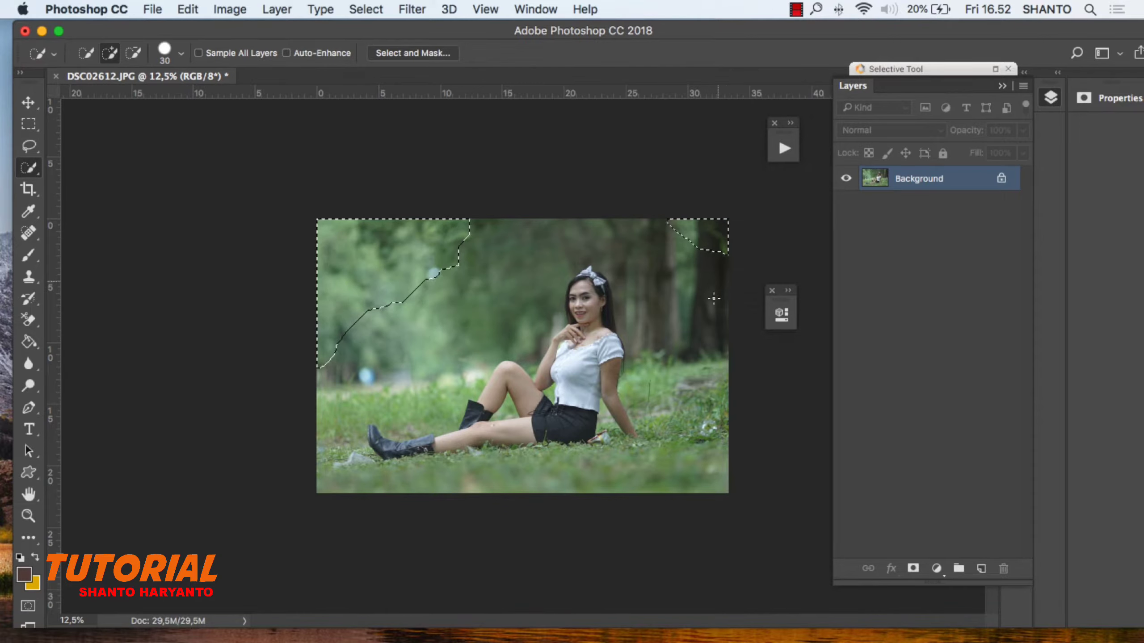
left_click(708, 304)
Enlarge the Quick Selection brush to 89 and add the bottom grass to the selection.
left_click(182, 55)
left_click_drag(108, 99, 161, 99)
left_click(500, 235)
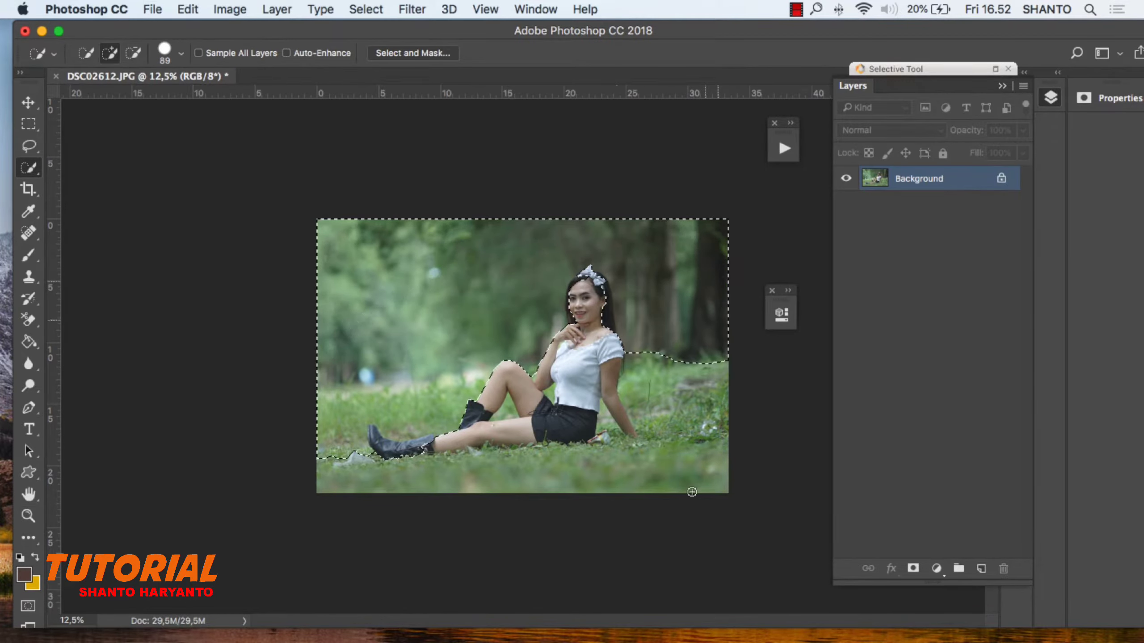
left_click_drag(692, 492, 622, 481)
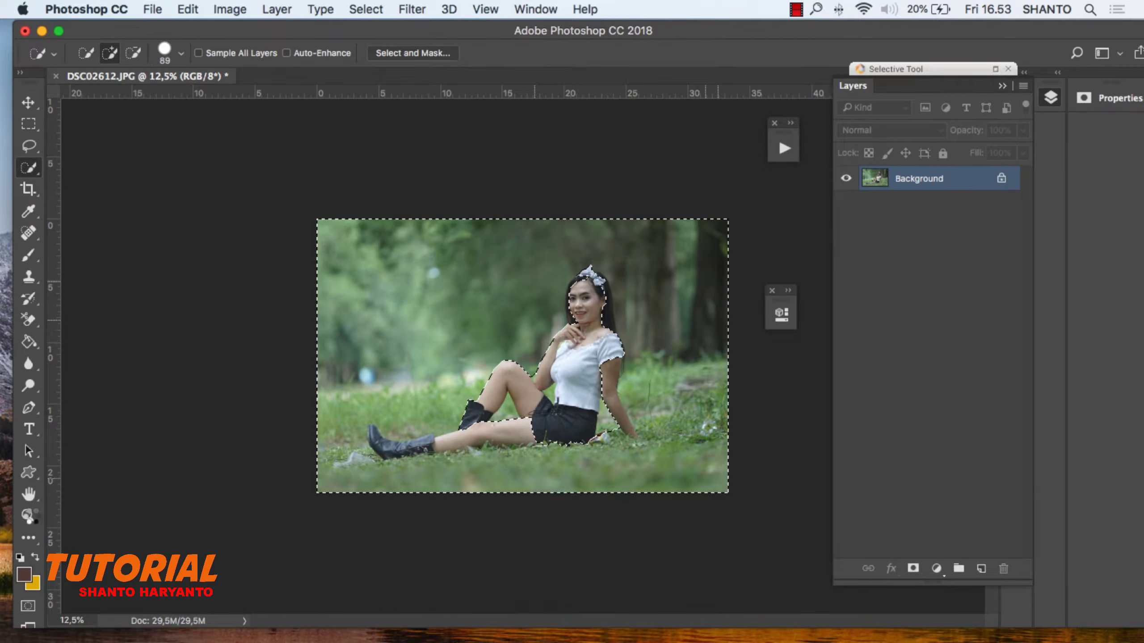
Zoom in on the seated woman to 25%.
left_click(30, 515)
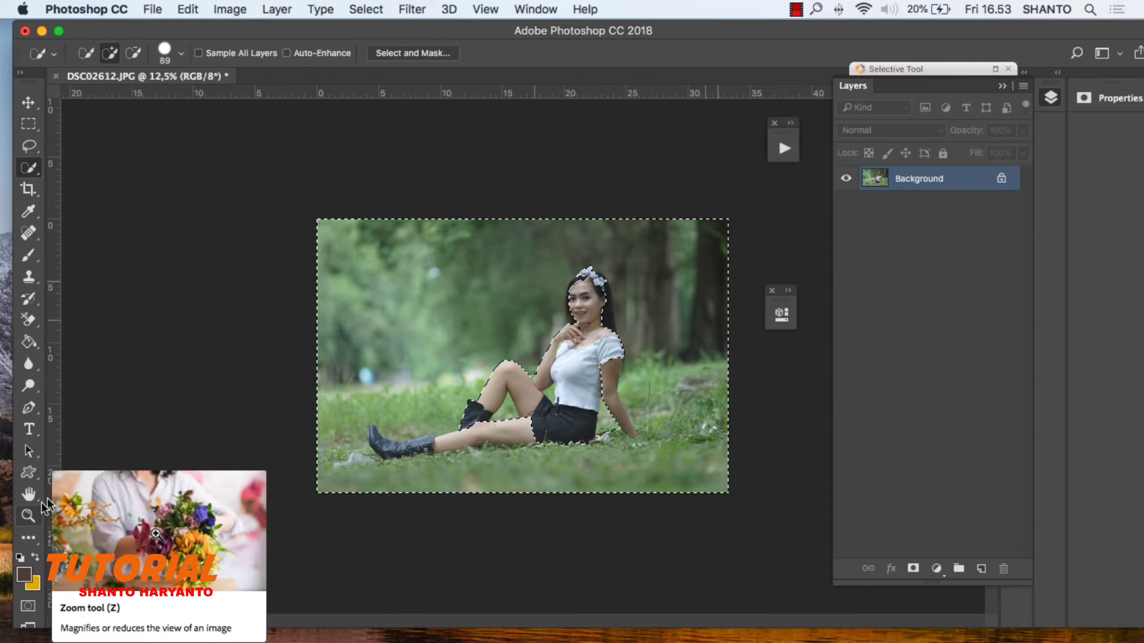
left_click(443, 456, "alt")
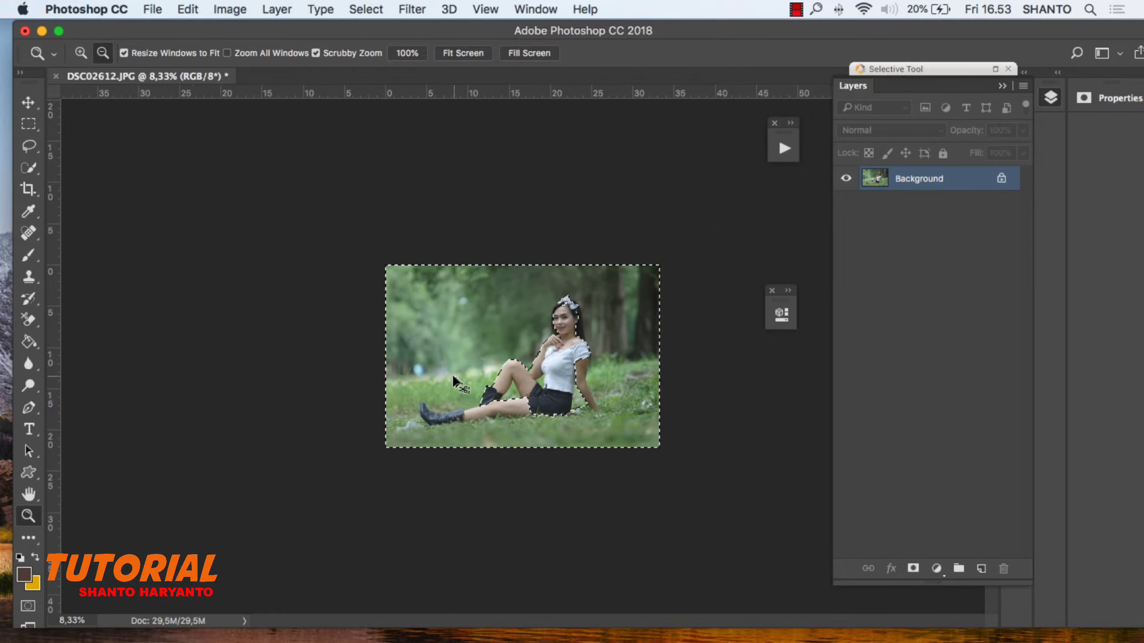
left_click(454, 408)
key("ctrl+d")
left_click(471, 384)
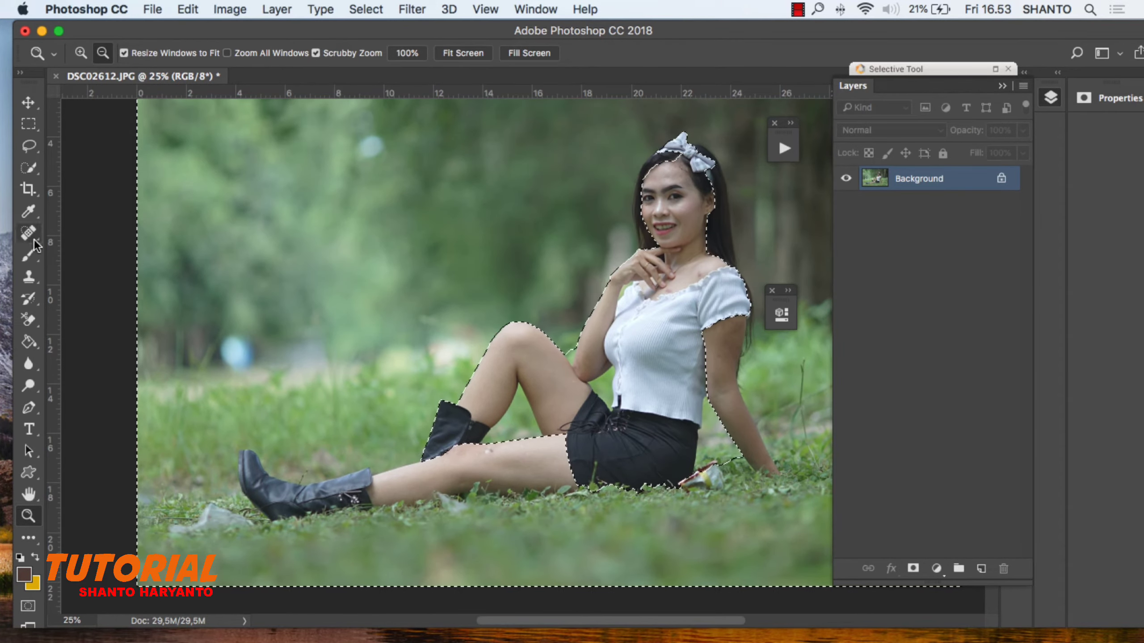
Subtract from the Quick Selection along the right arm and left boot, then zoom onto the boot.
left_click(29, 167)
left_click(134, 53)
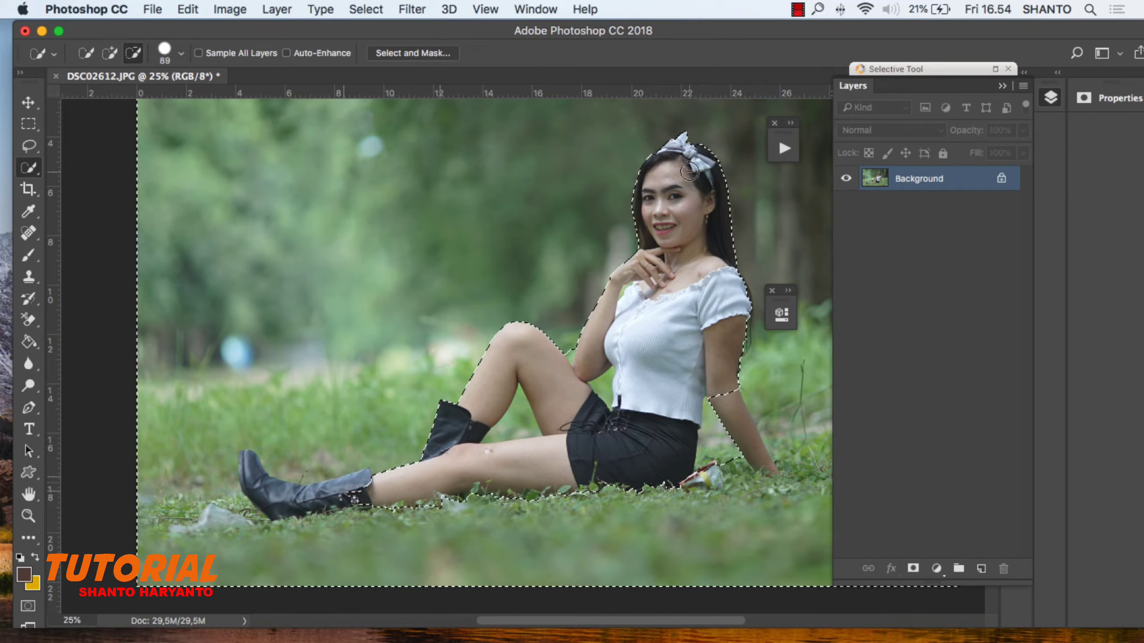
left_click_drag(737, 432, 721, 471)
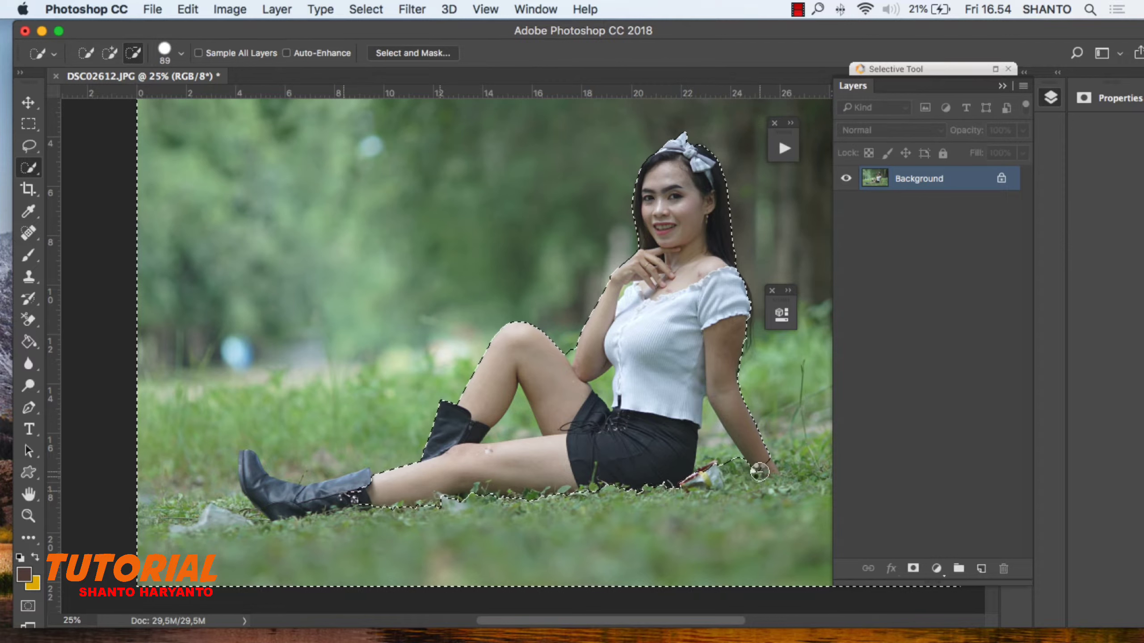
left_click_drag(315, 506, 270, 482)
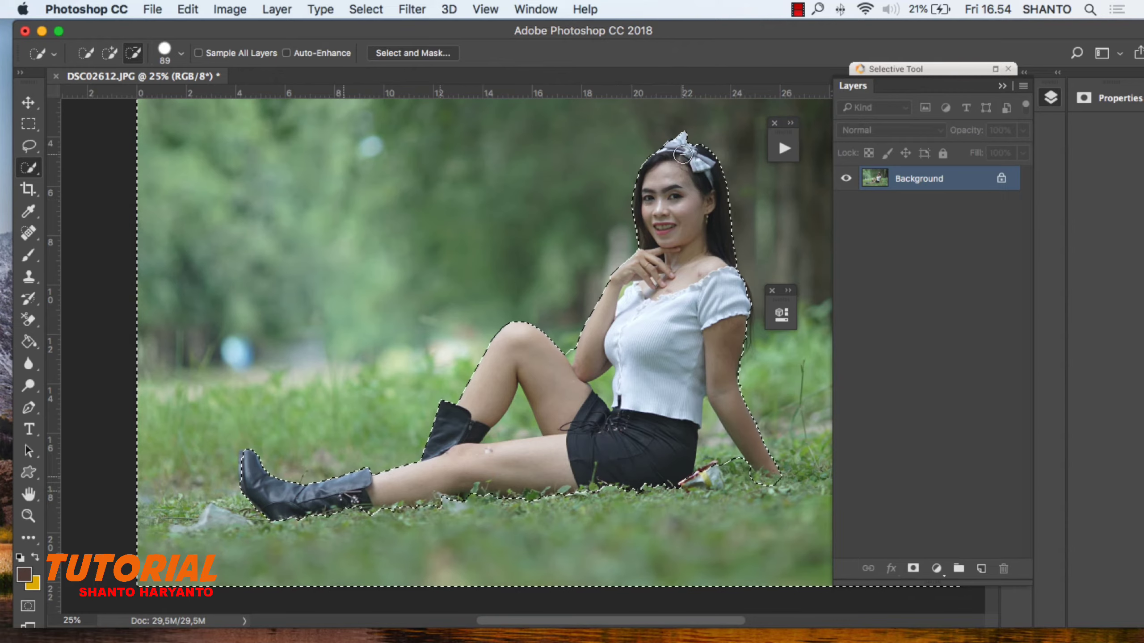
key("z")
left_click(270, 500, "alt")
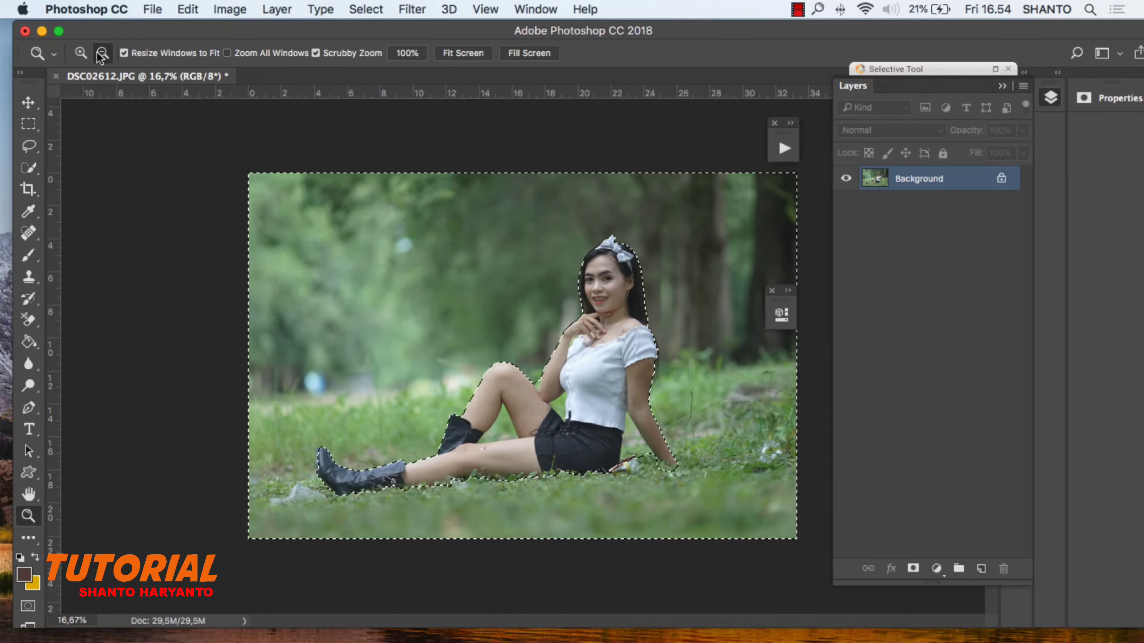
left_click(333, 483)
left_click(333, 482)
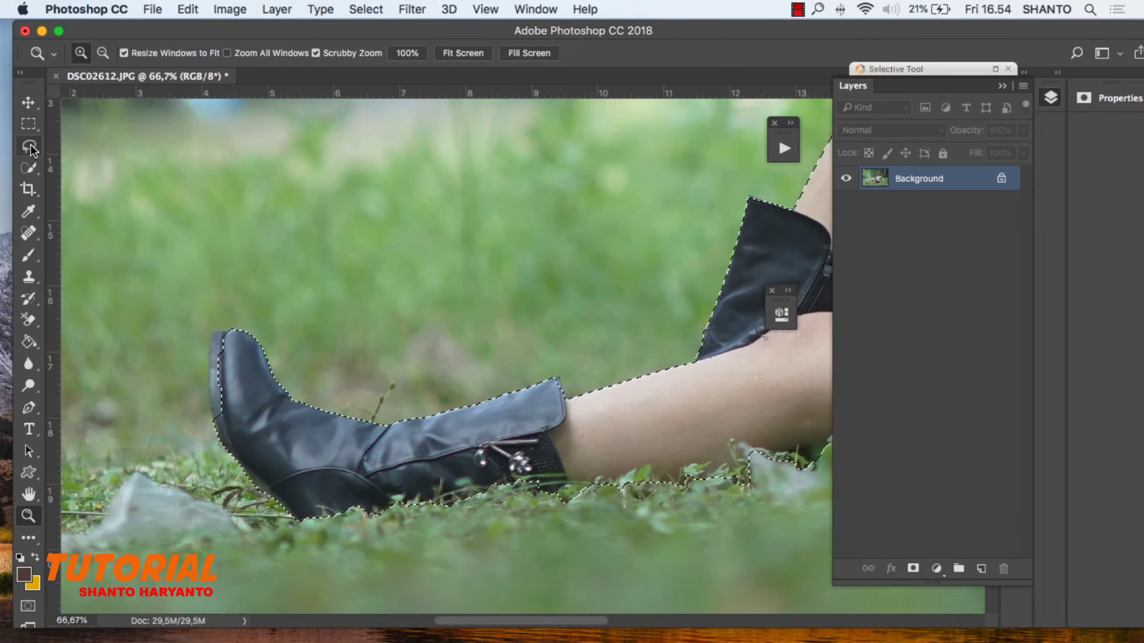
Trim the selection around the boot toe with the Polygonal Lasso in Subtract mode.
left_click_drag(29, 145, 58, 167)
left_click(124, 53)
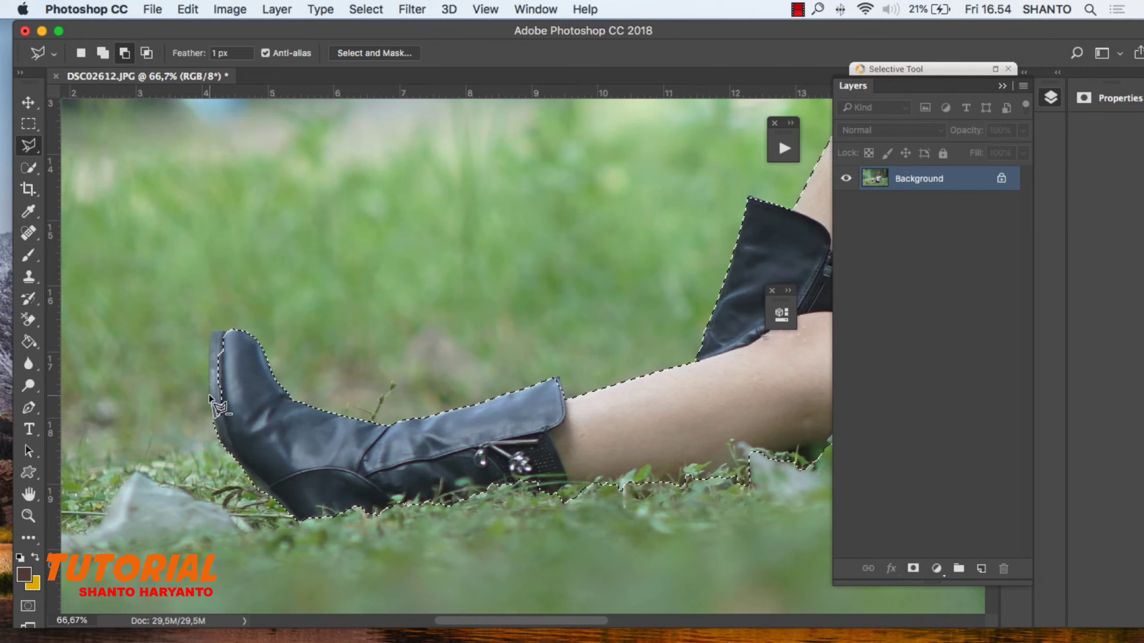
left_click(211, 405)
left_click(213, 334)
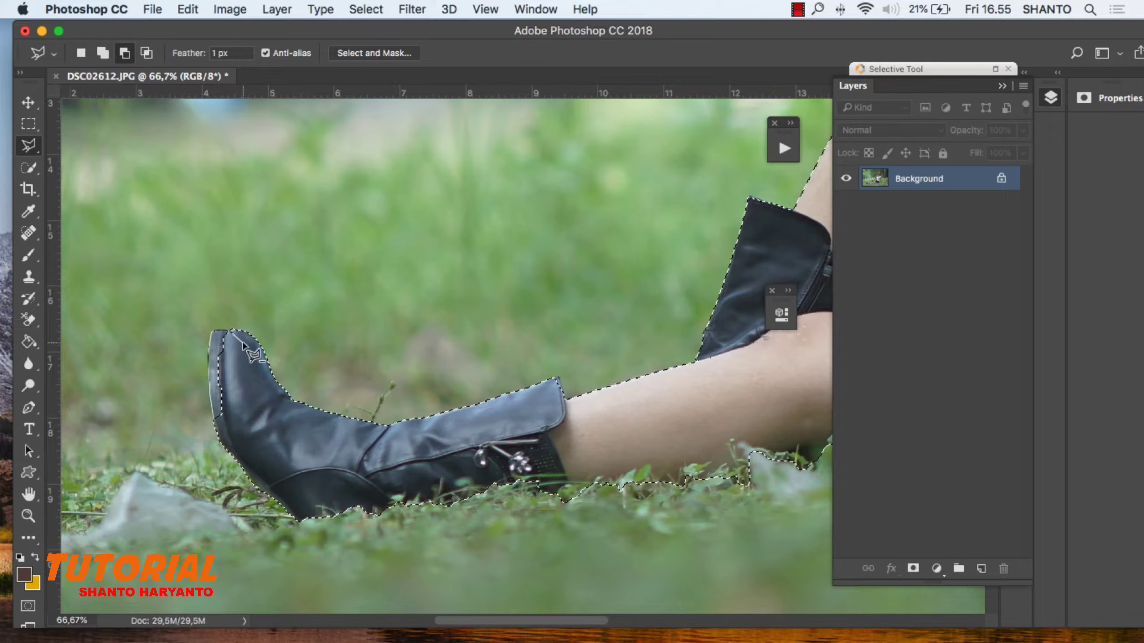
double_click(263, 356)
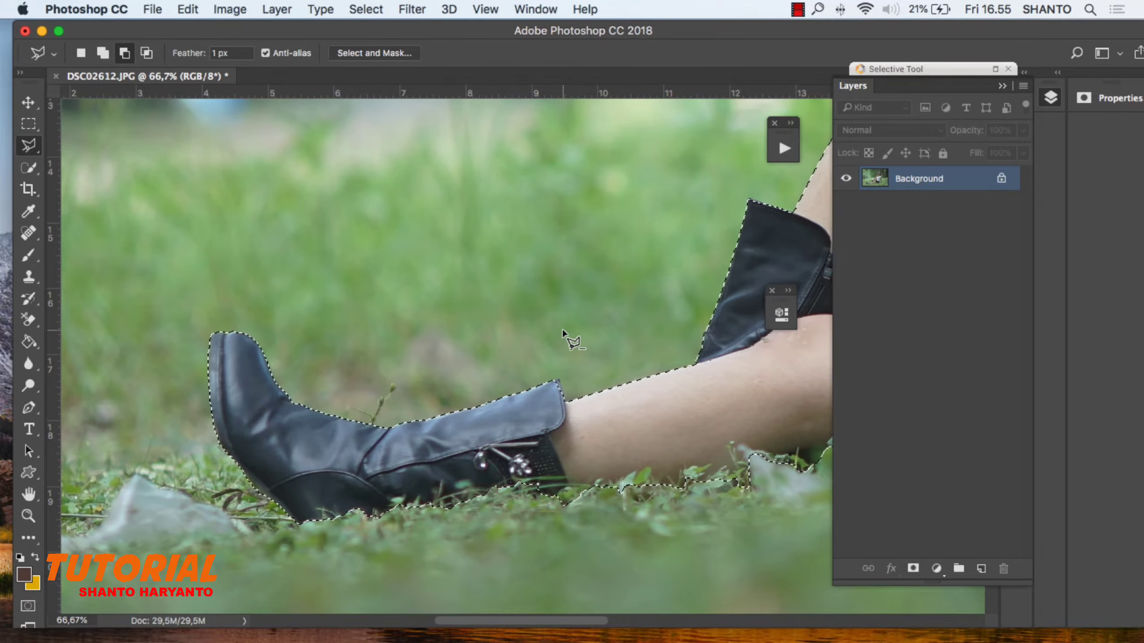
Correct the selection edge along the shirt and shorts corner at the knee–arm junction.
scroll(563, 334, "down", 10)
scroll(563, 333, "right", 10)
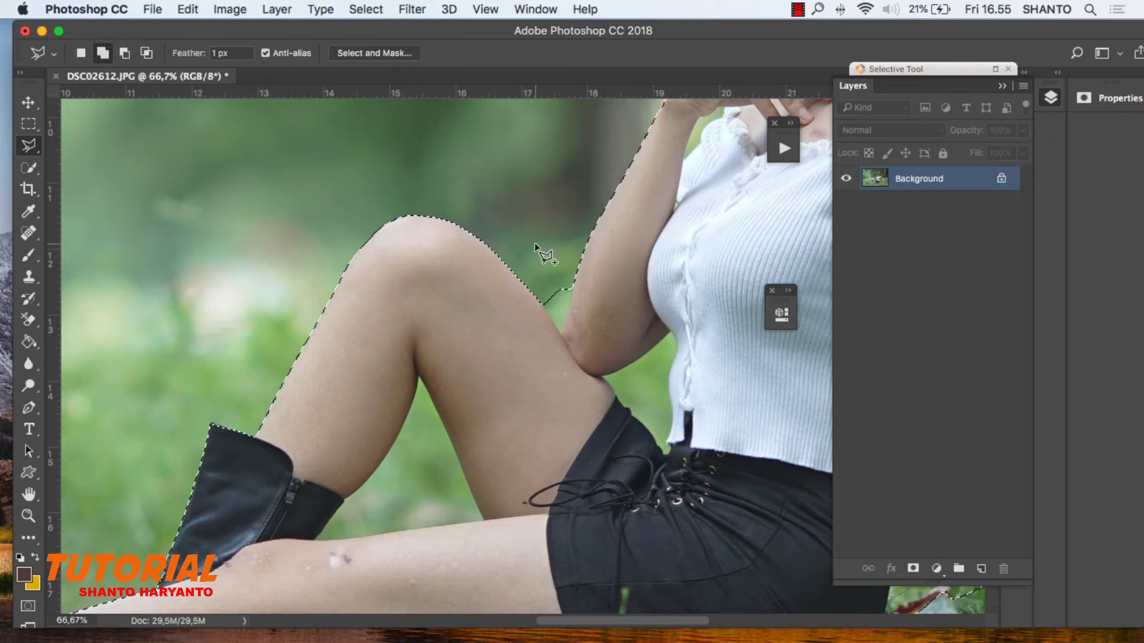
left_click(602, 379)
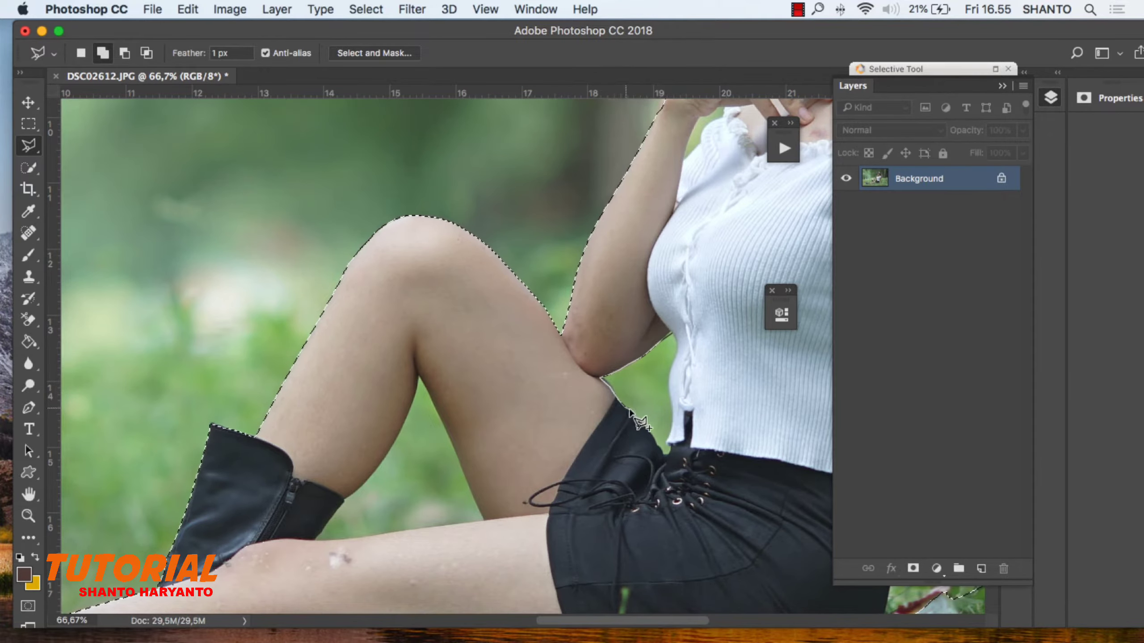
left_click(667, 456)
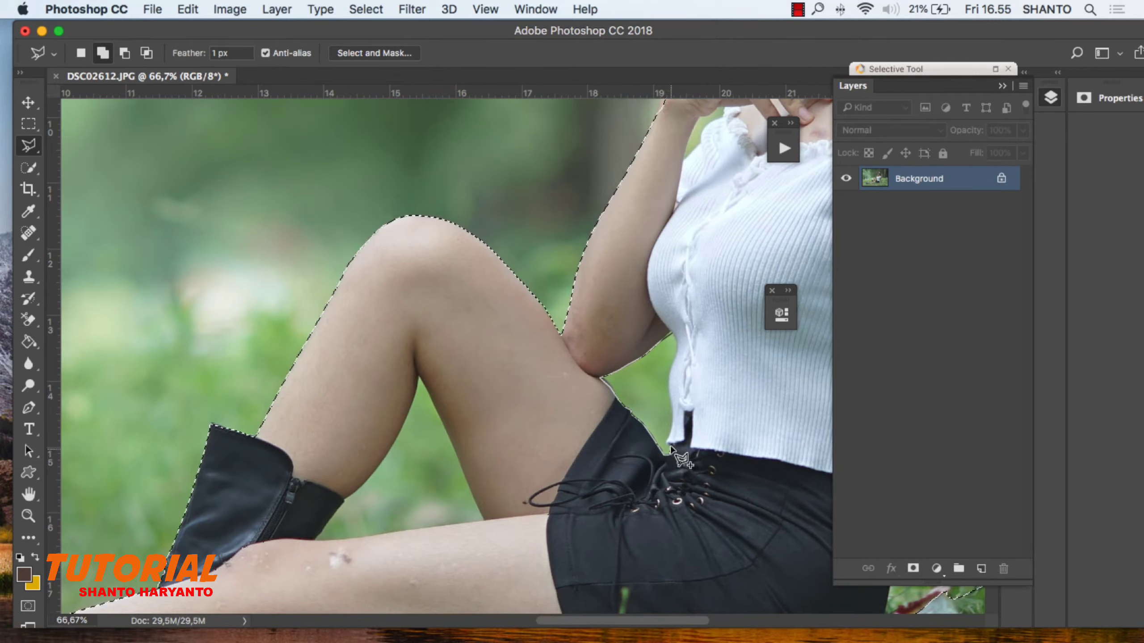
left_click(676, 414)
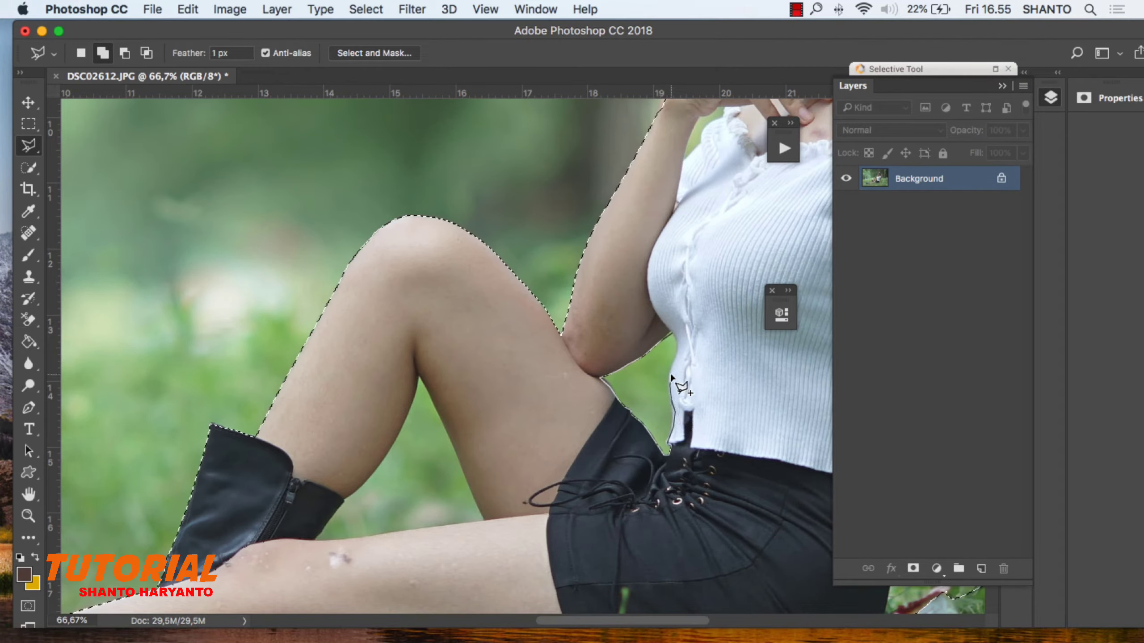
left_click(676, 337)
Add the green gap beneath the raised knee, tracing the leg and boot edges.
left_click(419, 377)
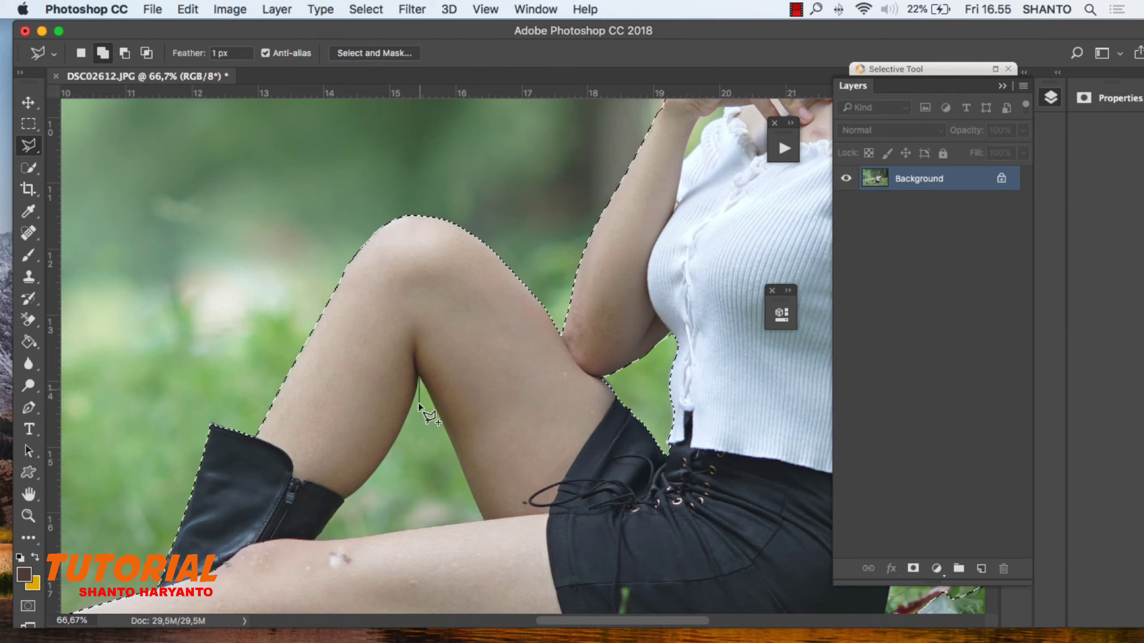
scroll(411, 408, "up", 5)
scroll(418, 450, "down", 2)
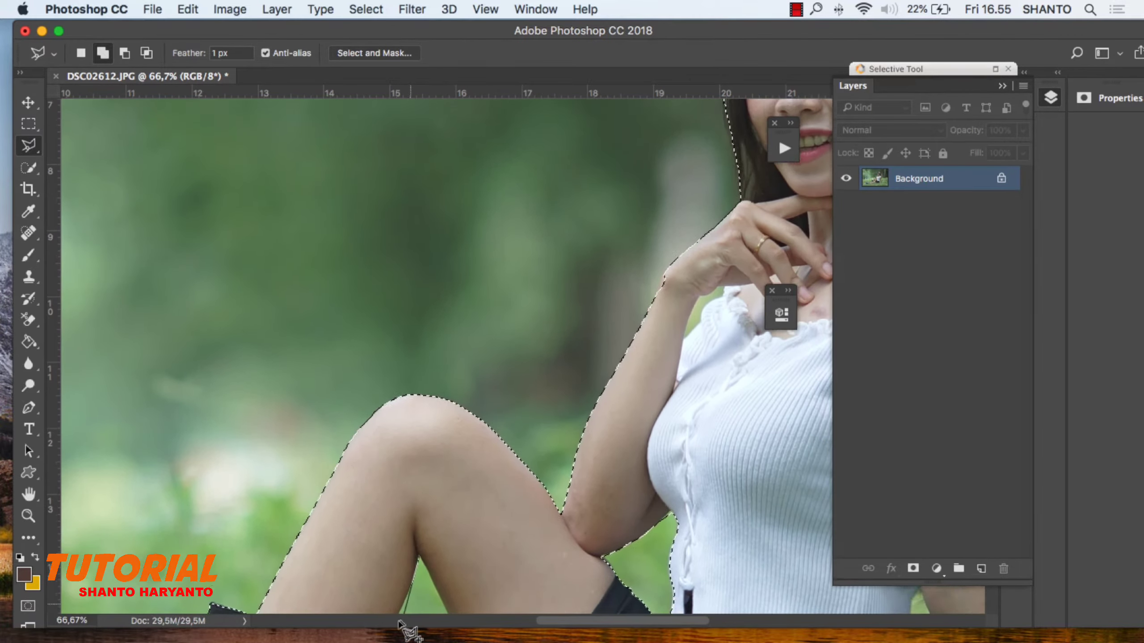
left_click(434, 570)
left_click(400, 590)
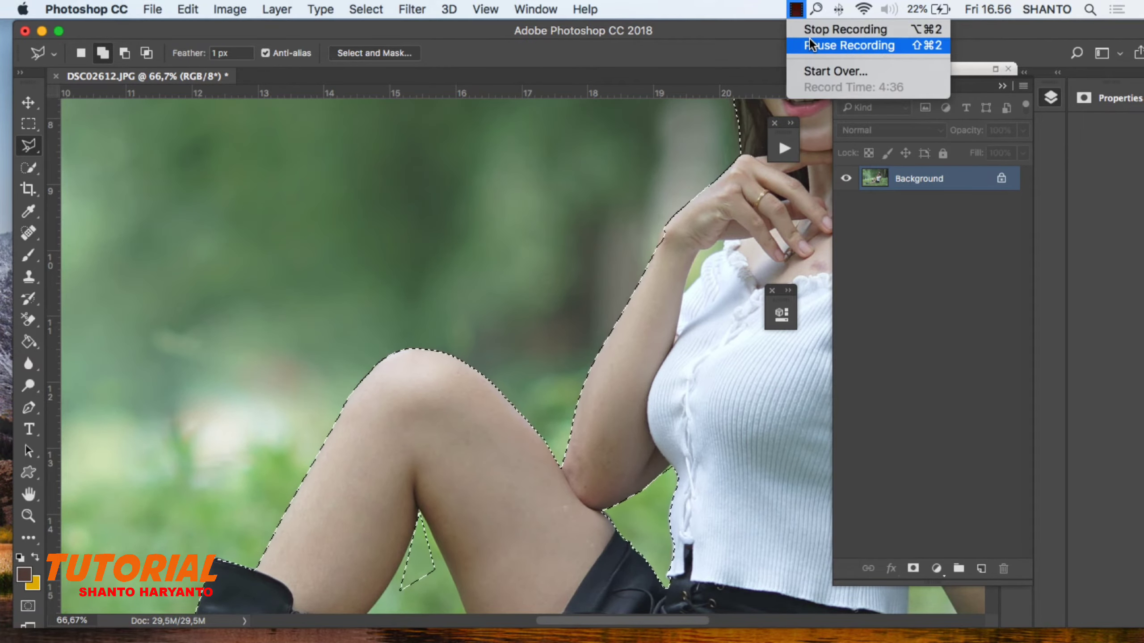
scroll(457, 354, "down", 3)
scroll(457, 354, "down", 2)
left_click(316, 523)
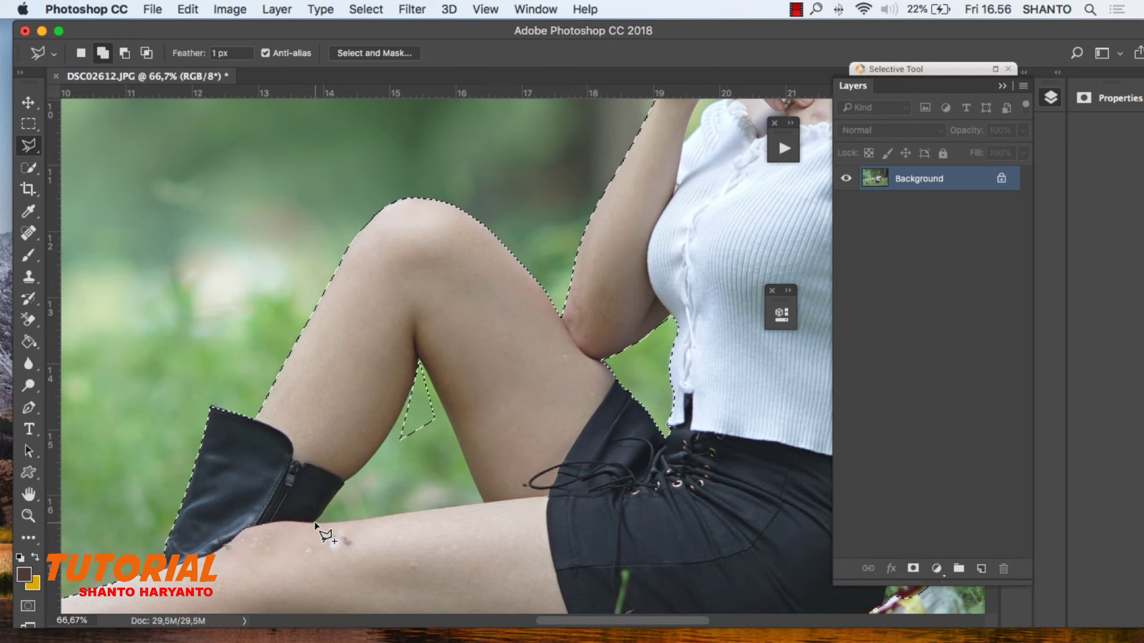
left_click(354, 474)
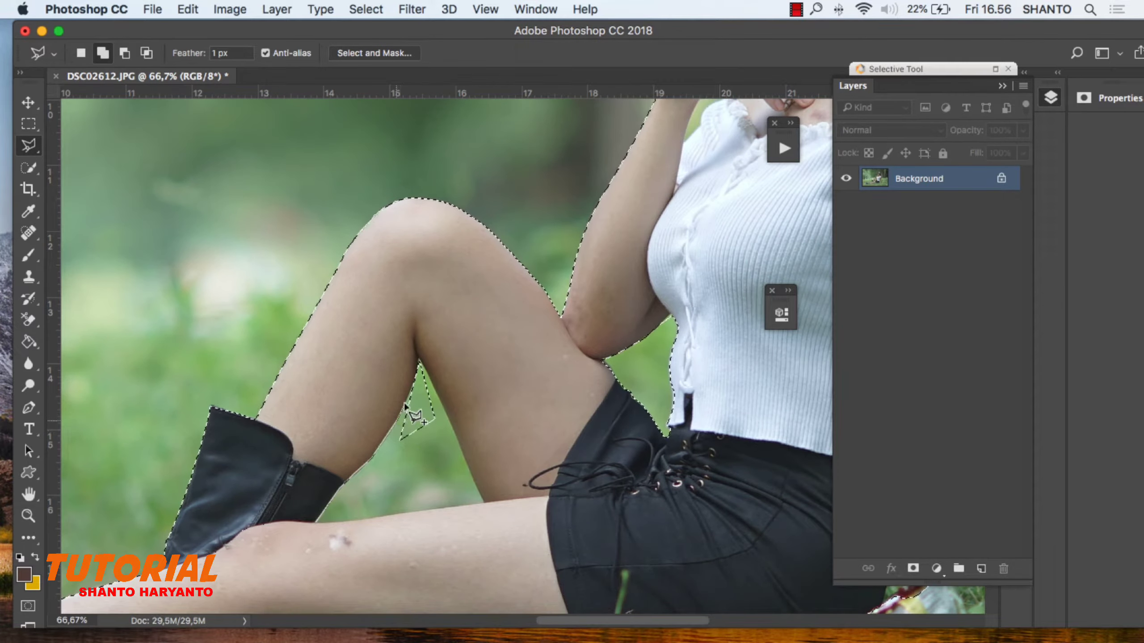
left_click(418, 360)
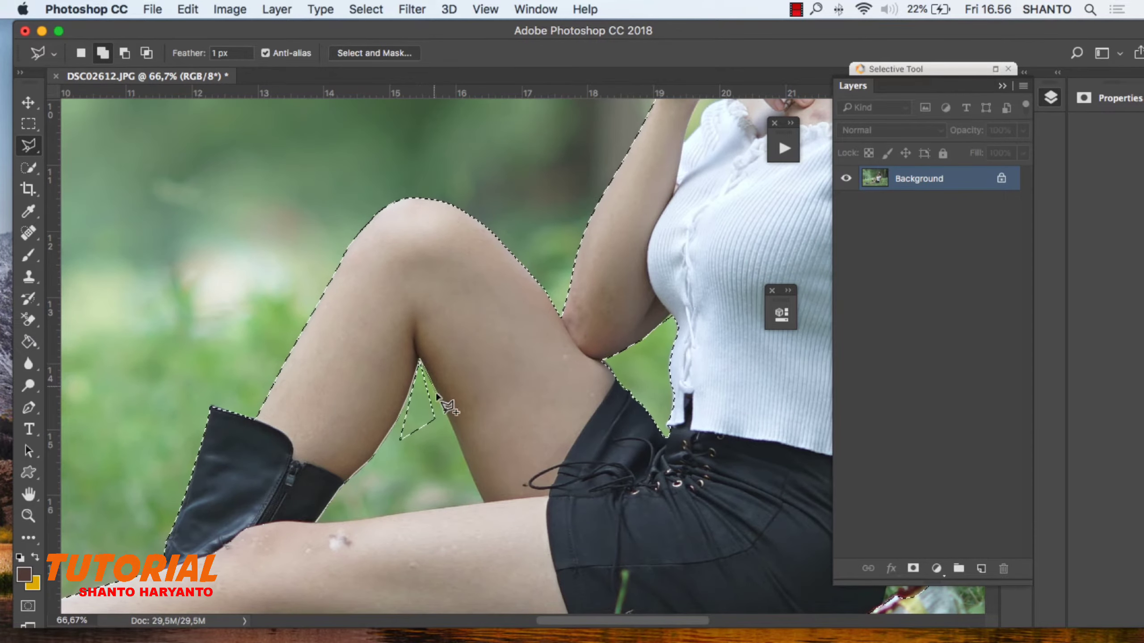
left_click(483, 501)
double_click(317, 524)
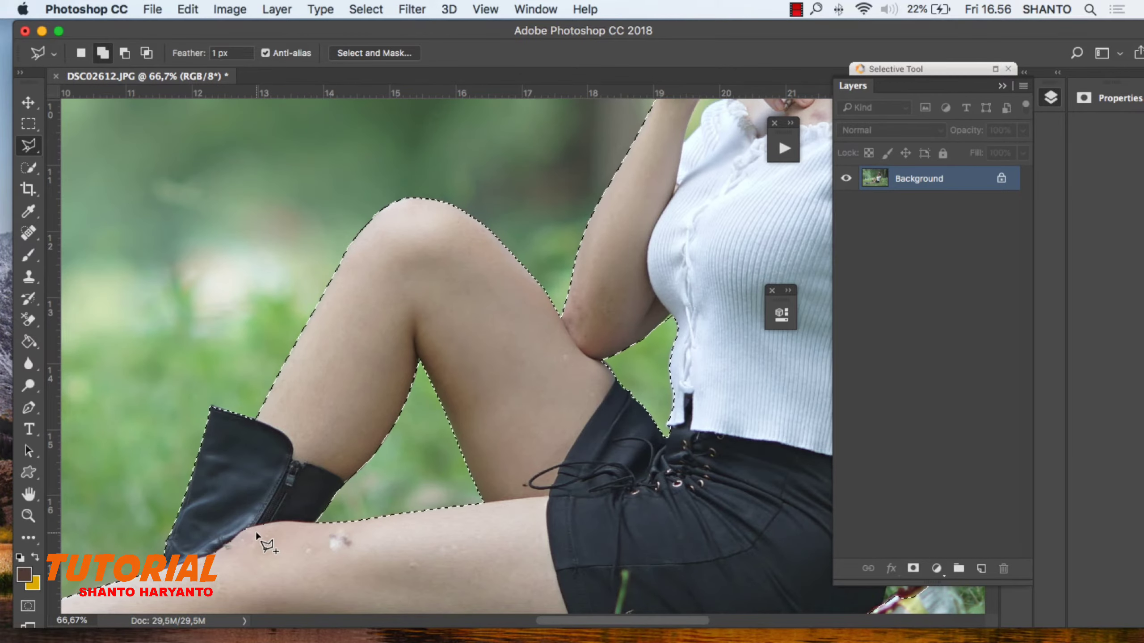
scroll(261, 532, "down", 2)
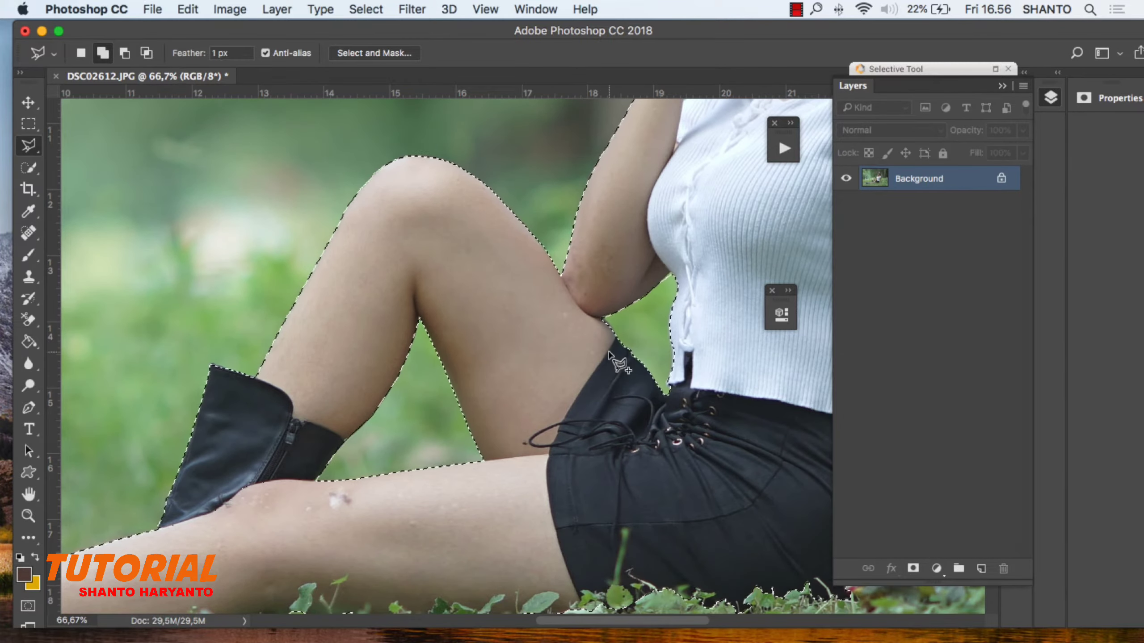
Subtract stray background along the shoulder edge with the Polygonal Lasso.
scroll(585, 397, "right", 10)
scroll(585, 396, "up", 4)
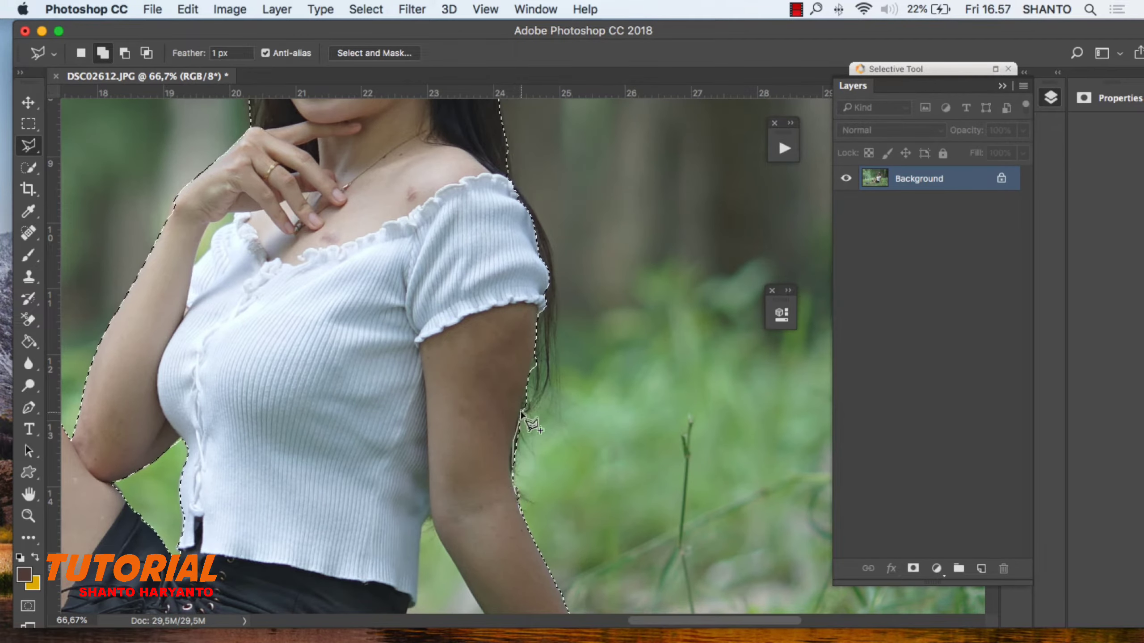
left_click(549, 314)
left_click(626, 315)
key("Escape")
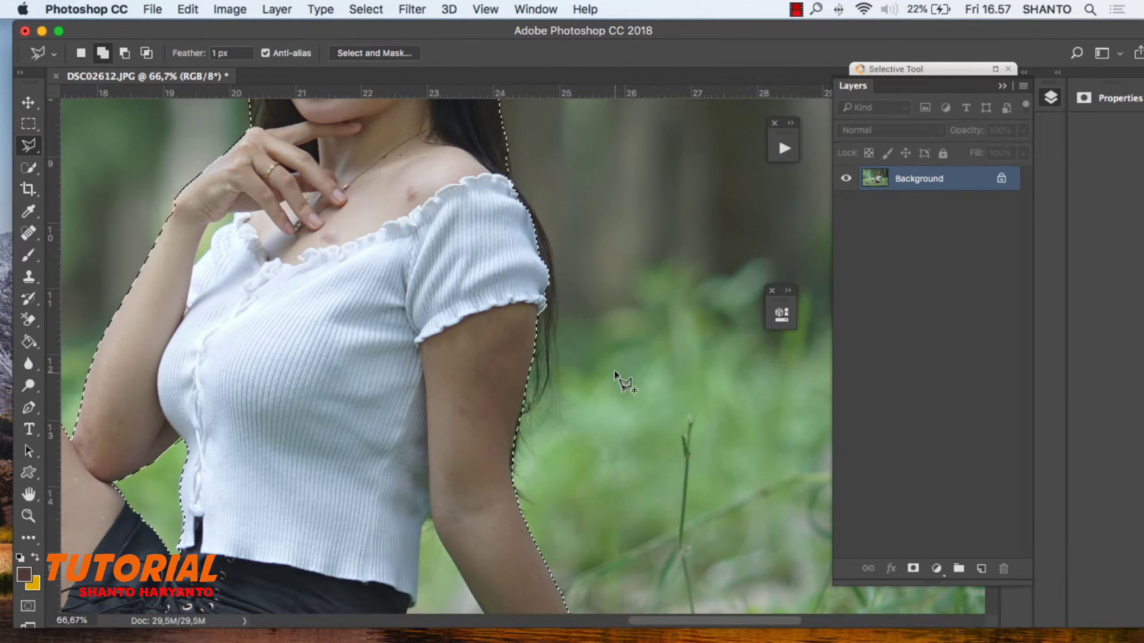
scroll(615, 372, "up", 5)
key("alt")
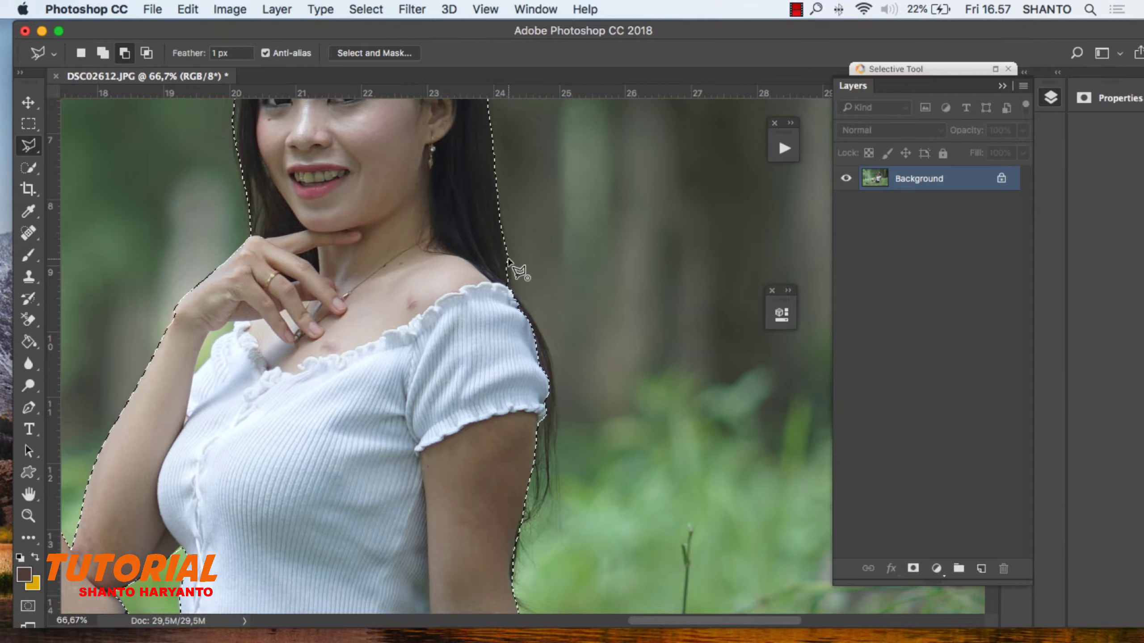
left_click(515, 292)
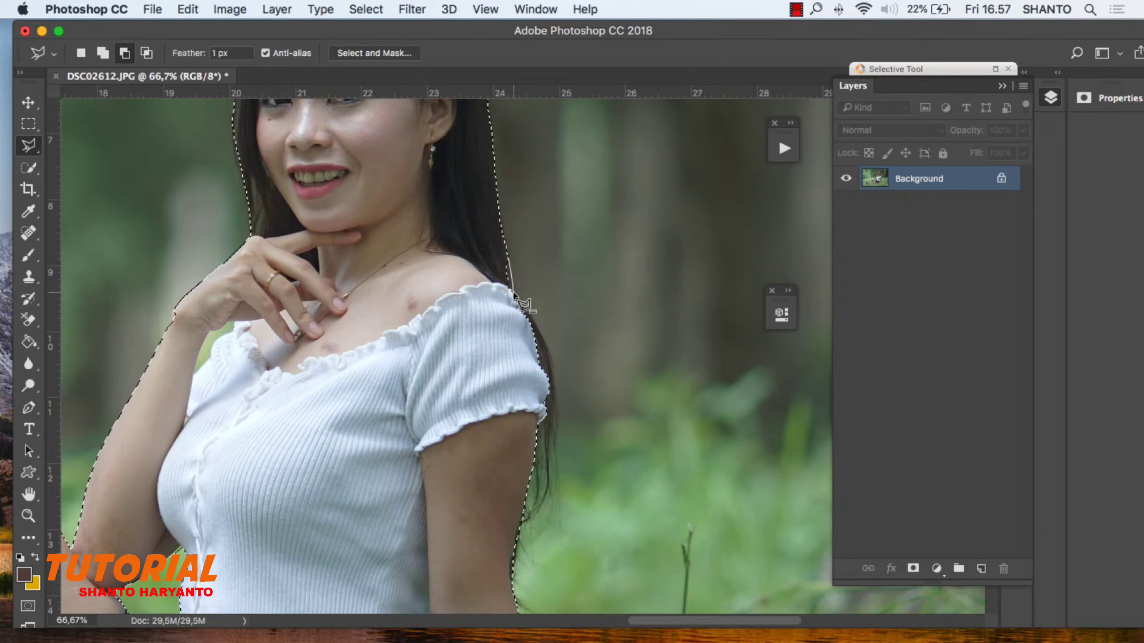
left_click(553, 370)
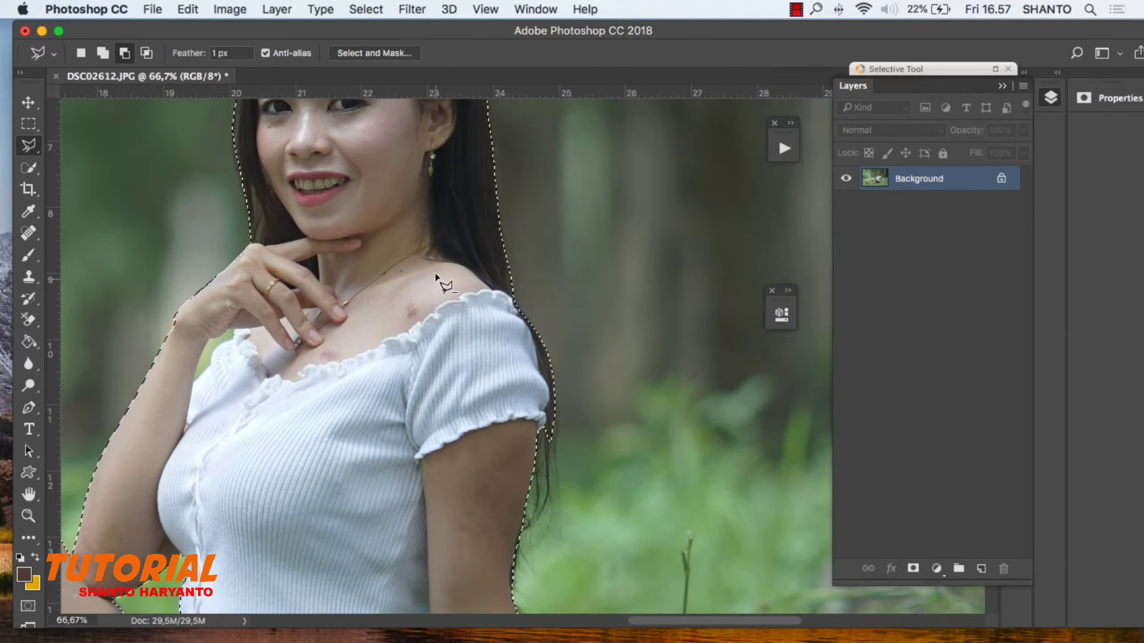
Remove the background around the head bow from the selection.
scroll(428, 288, "up", 10)
left_click(406, 287)
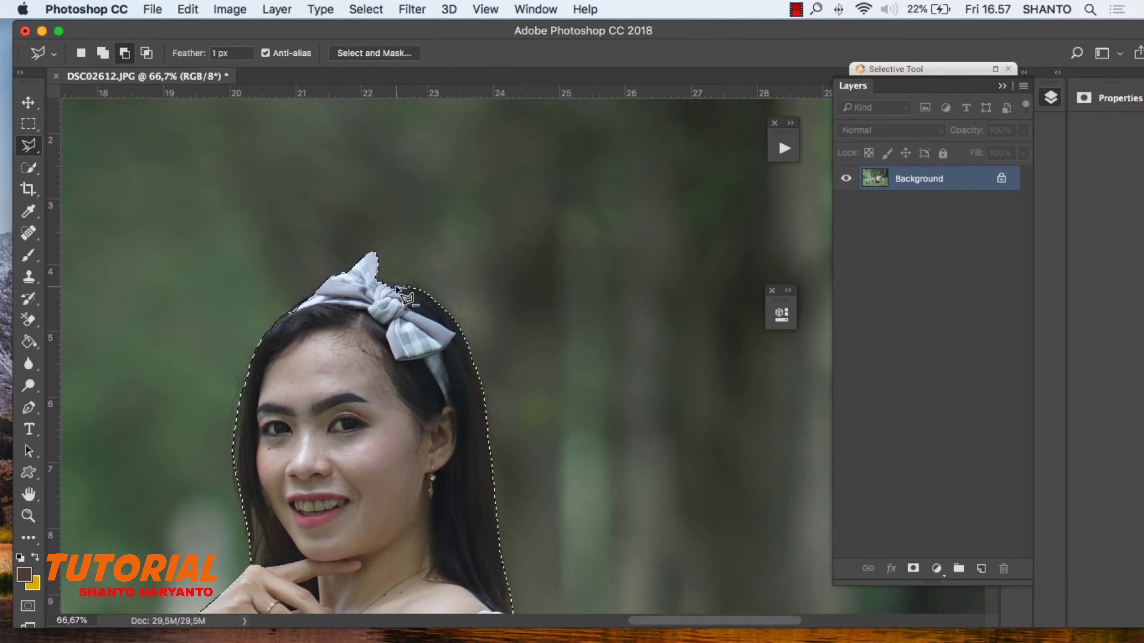
left_click(372, 284)
left_click(378, 312)
double_click(421, 341)
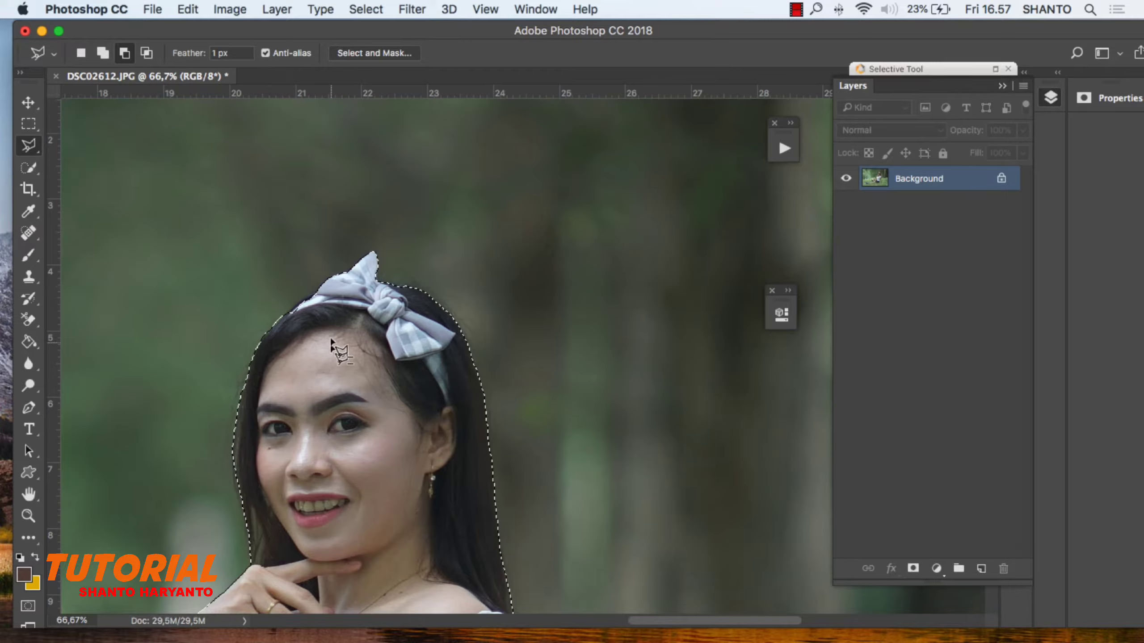
Add the hip area along the shirt and arm edge, then pan up to the face and shoulders.
scroll(332, 333, "down", 6)
scroll(331, 347, "down", 10)
scroll(330, 350, "down", 3)
left_click(103, 53)
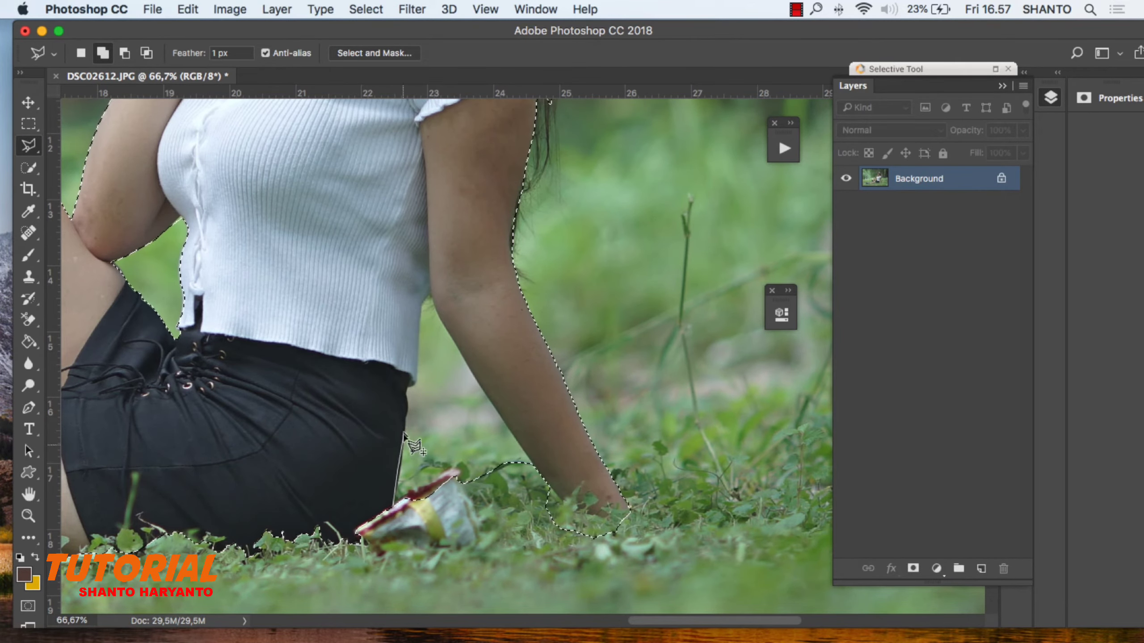
left_click(406, 389)
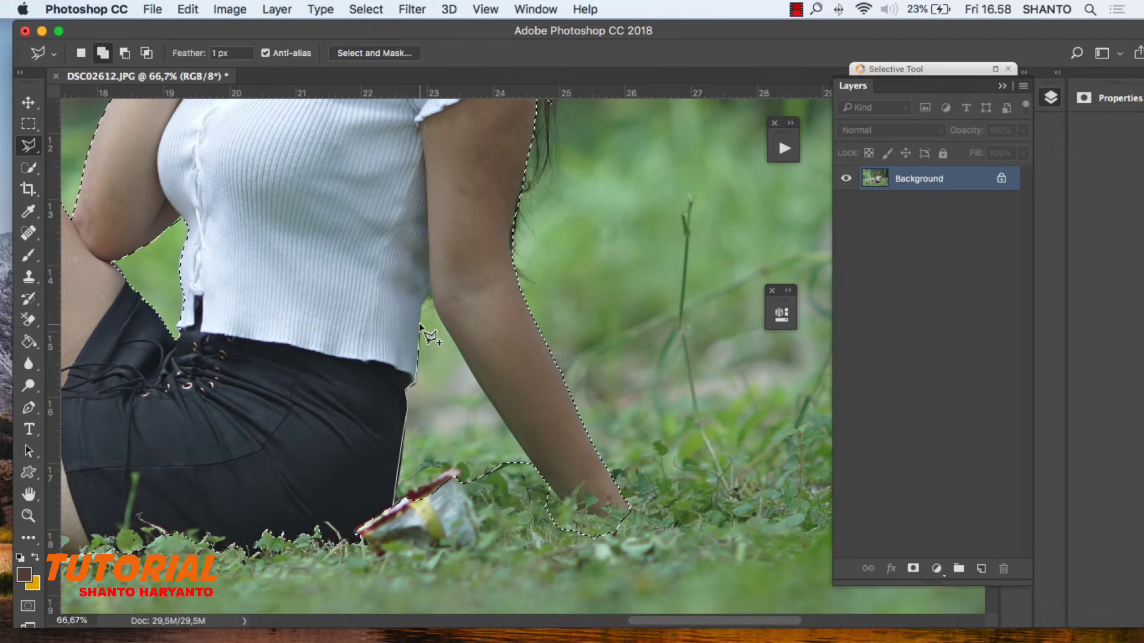
left_click(434, 291)
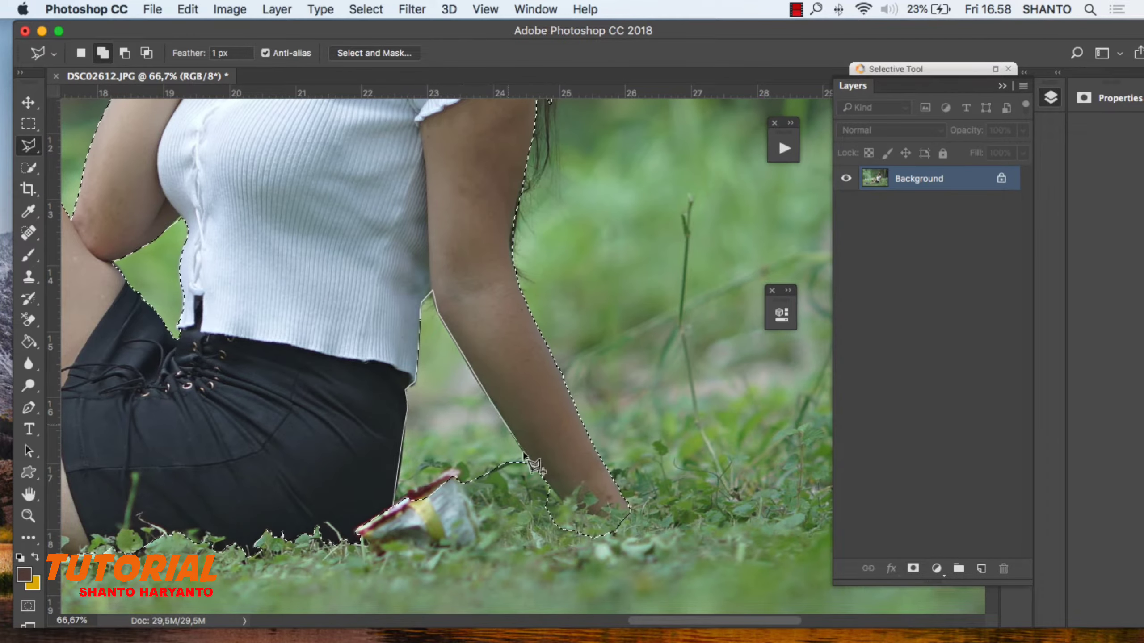
left_click(558, 497)
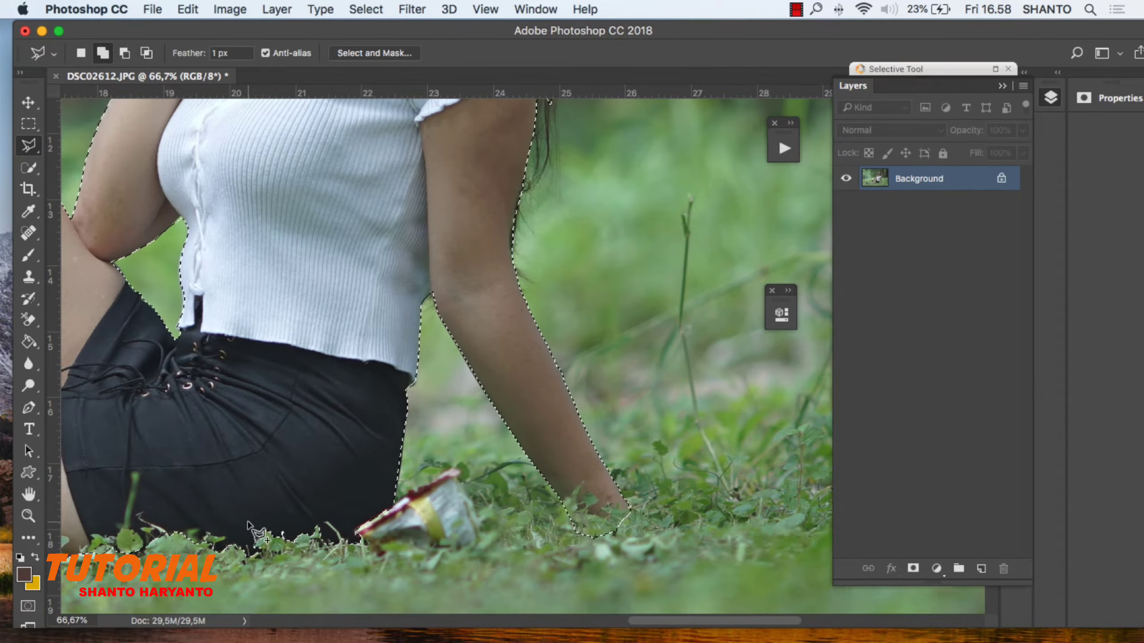
left_click_drag(243, 348, 407, 532)
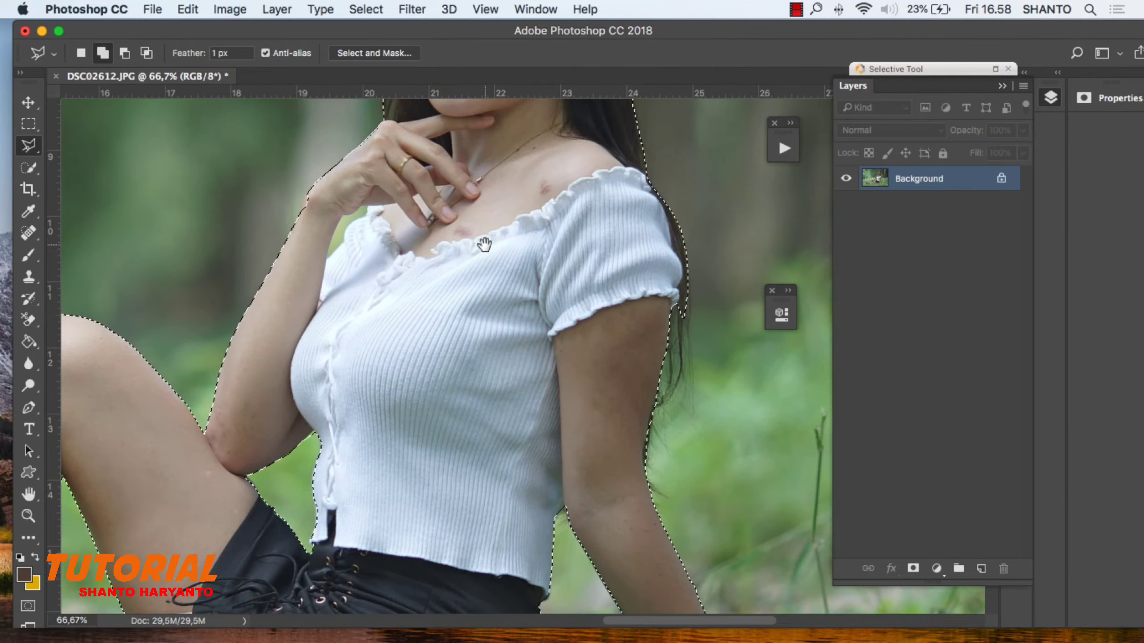
mouse_move(482, 243)
left_mouse_down()
mouse_move(411, 386)
mouse_move(330, 484)
left_mouse_up()
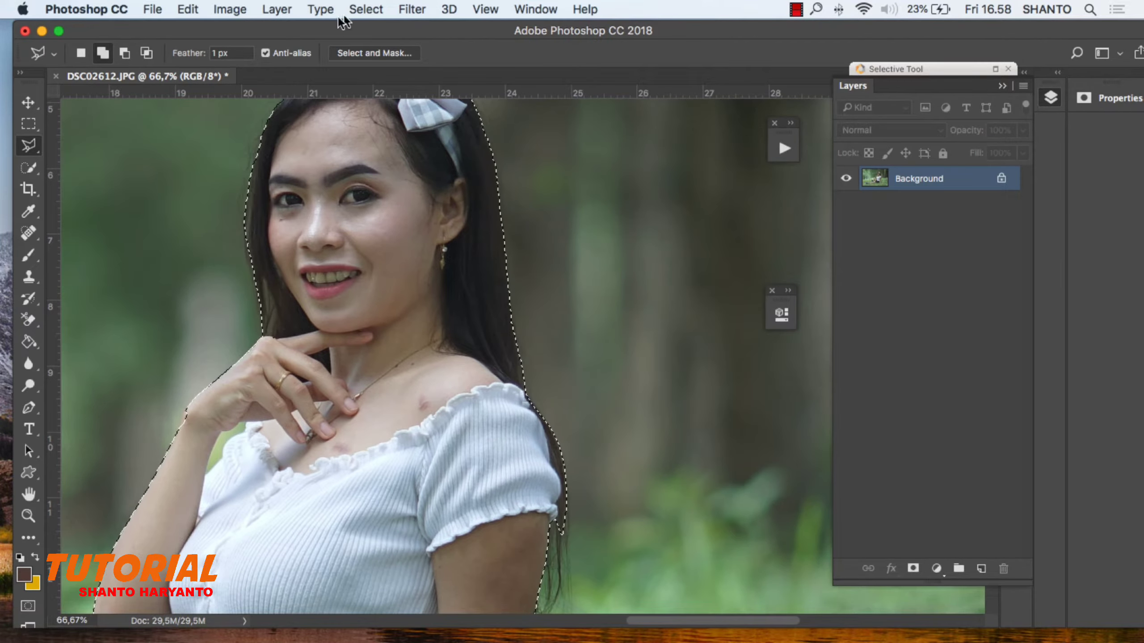
left_click(365, 9)
Open Select and Mask, review the refined edges around the figure, then exit it.
left_click(378, 77)
left_click(1087, 101)
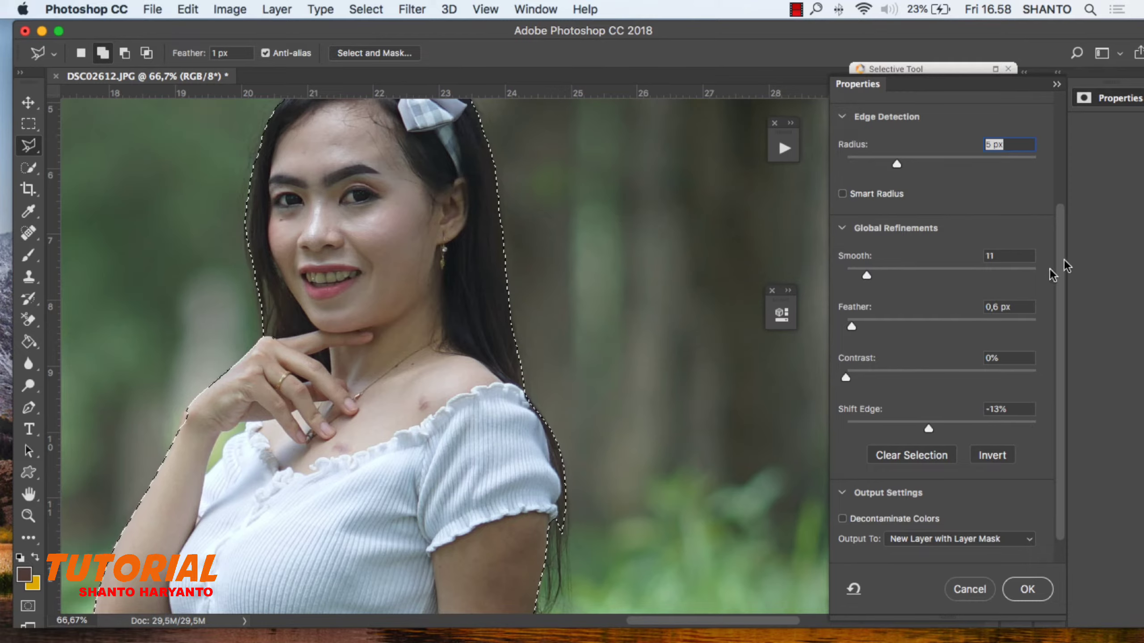
scroll(1060, 346, "up", 3)
scroll(1061, 346, "up", 3)
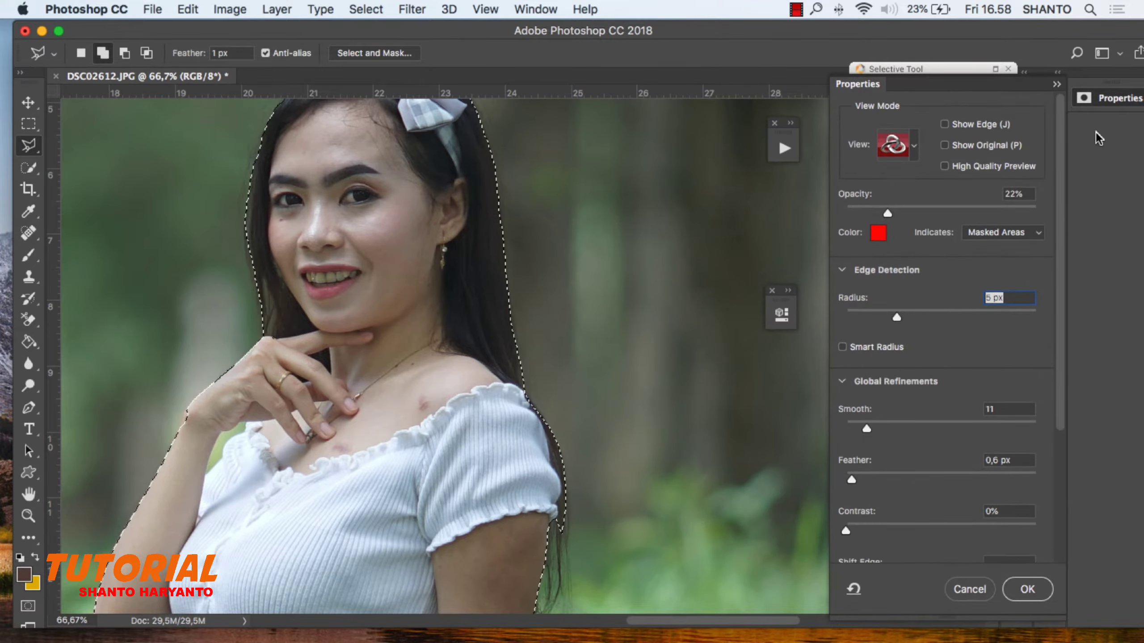
scroll(654, 450, "down", 5)
scroll(644, 460, "up", 5)
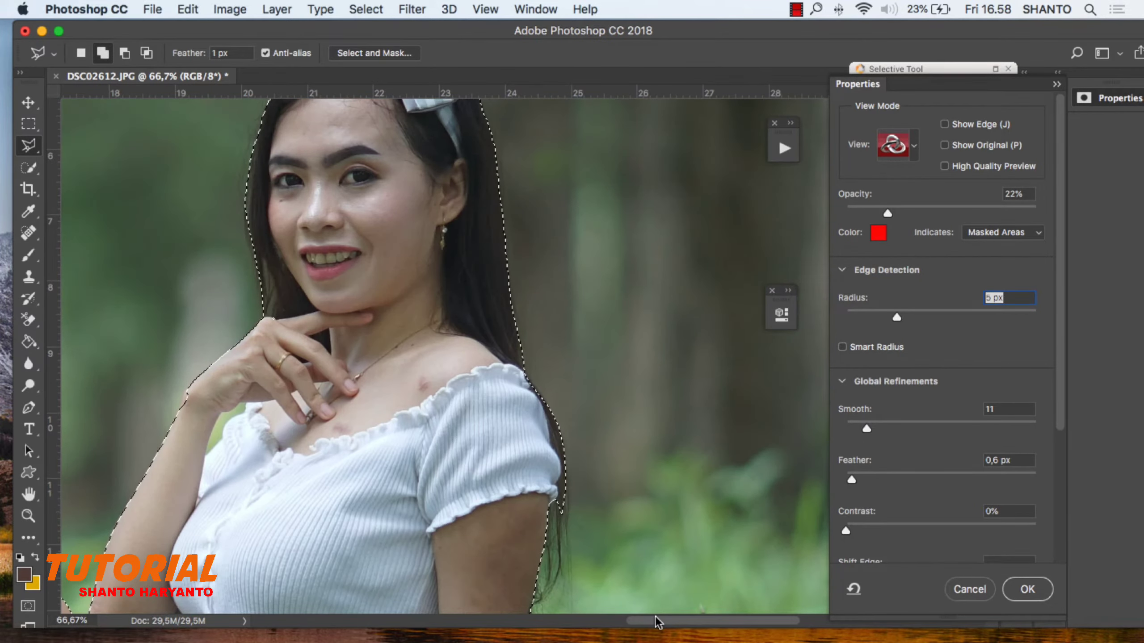
scroll(634, 474, "left", 10)
scroll(633, 474, "down", 3)
scroll(633, 474, "down", 5)
scroll(634, 474, "up", 5)
scroll(675, 451, "right", 15)
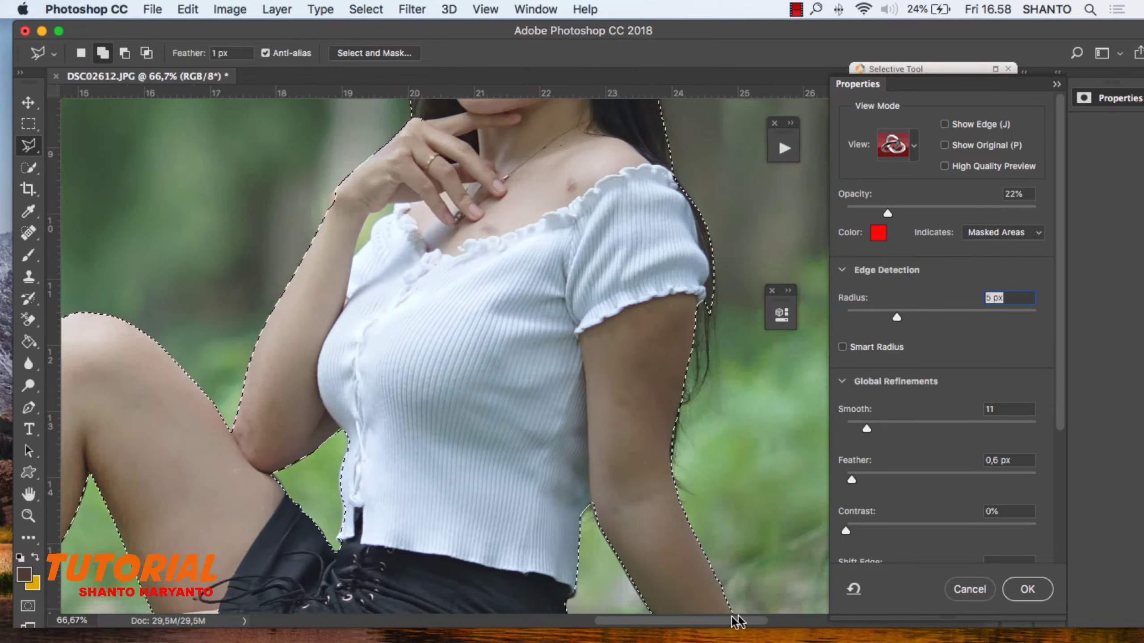
scroll(751, 408, "up", 3)
key("v")
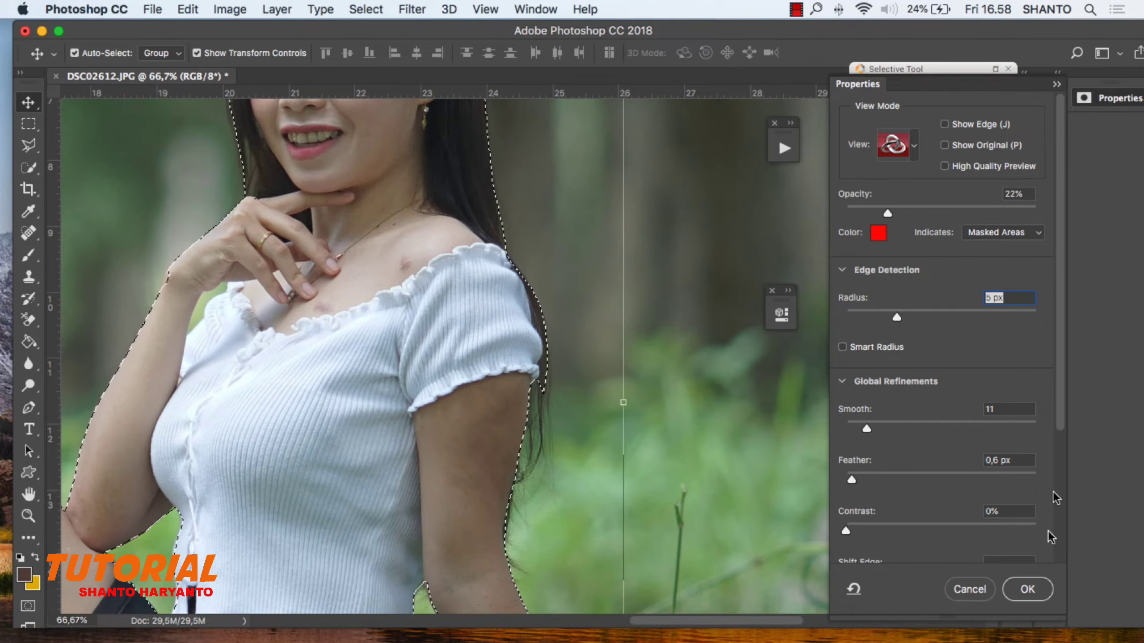
left_click(1042, 588)
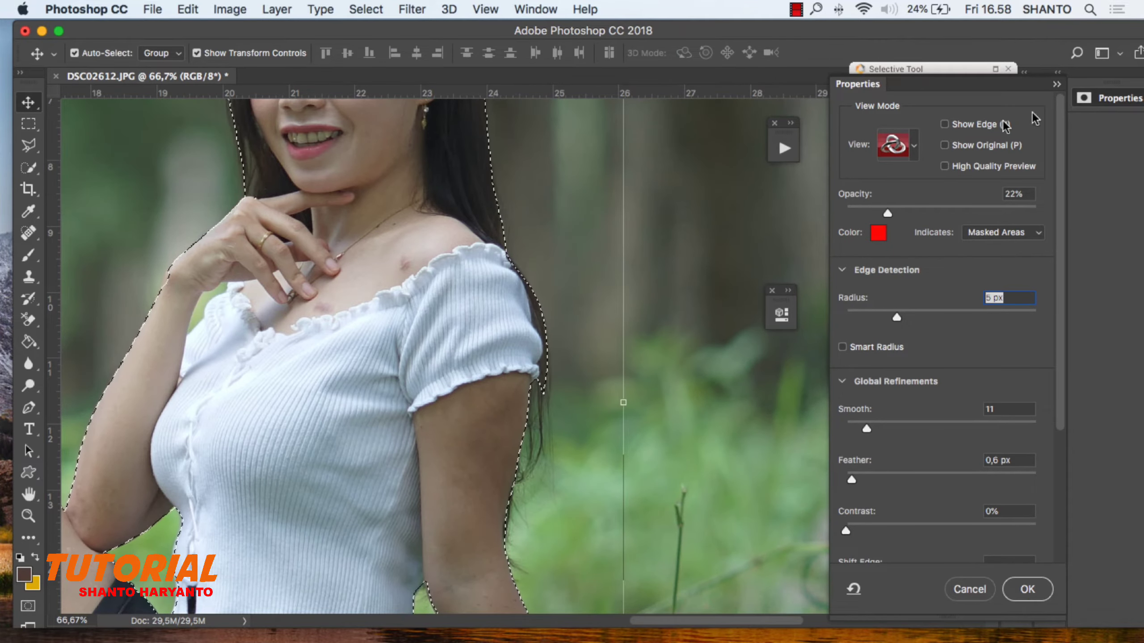
Reopen Select and Mask and output the cutout as a masked Background copy layer.
left_click(29, 167)
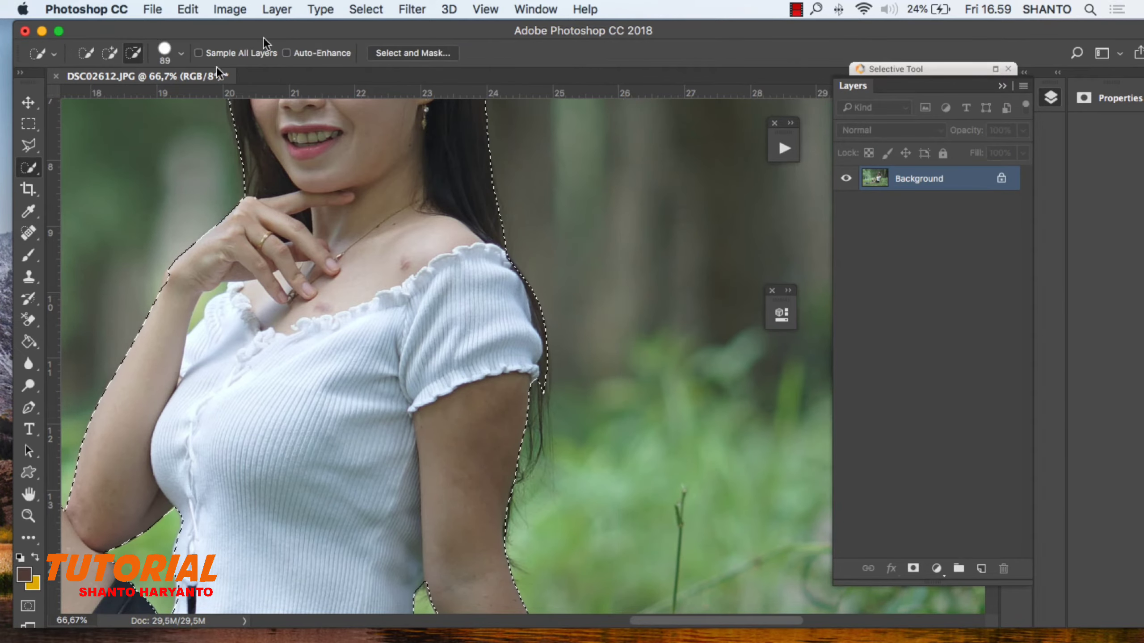
left_click(394, 54)
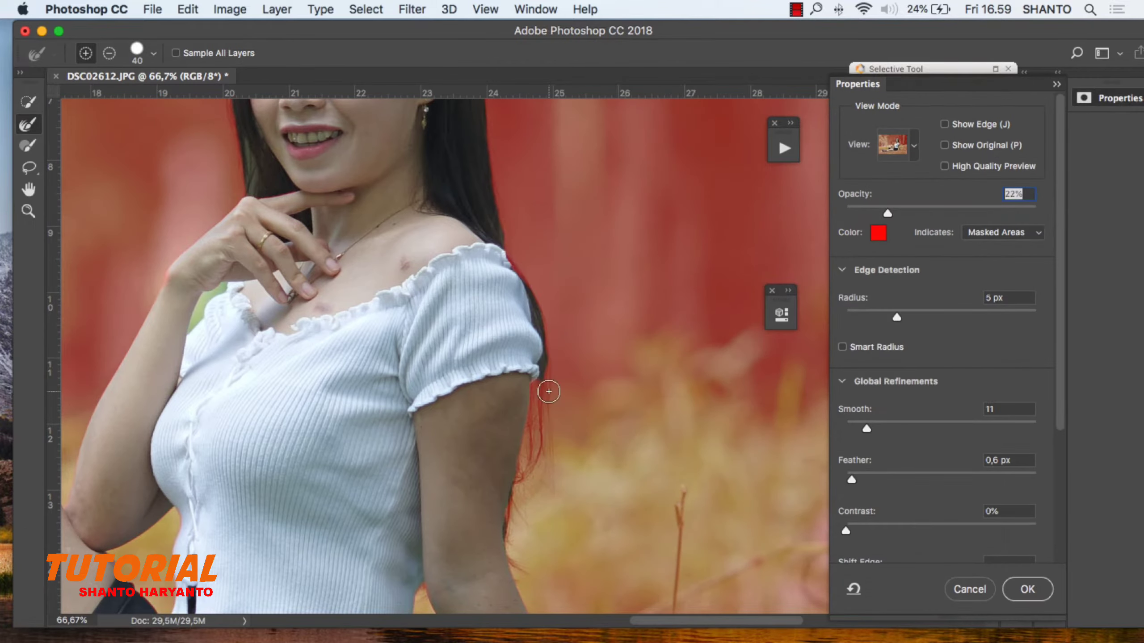
scroll(527, 505, "down", 3)
scroll(522, 496, "down", 3)
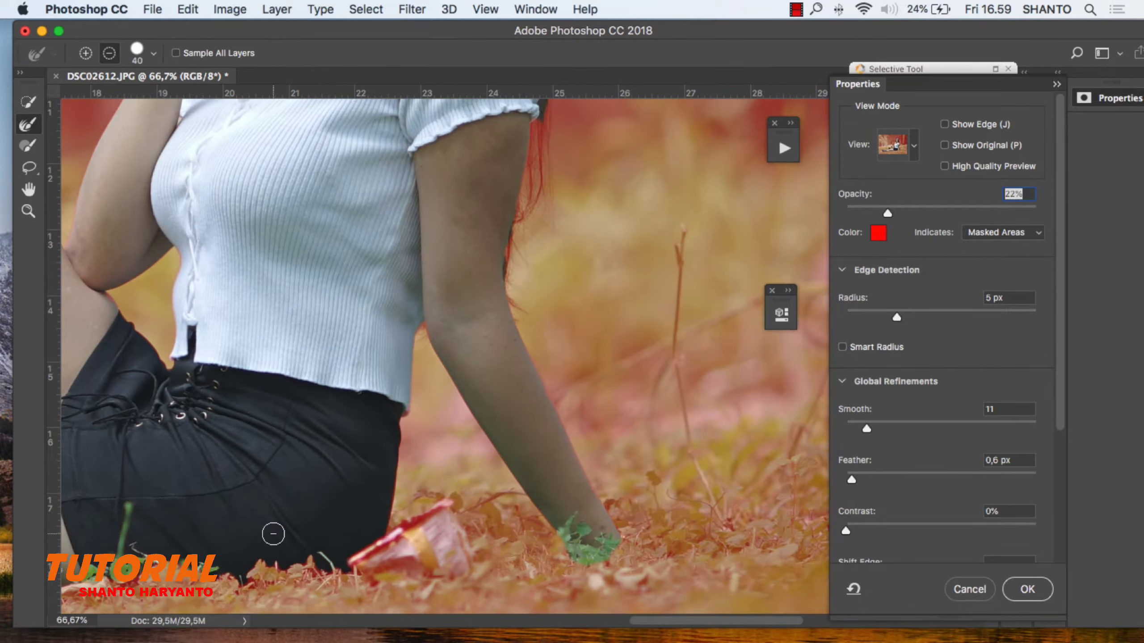
scroll(274, 532, "left", 5)
scroll(484, 520, "down", 2)
scroll(484, 521, "left", 15)
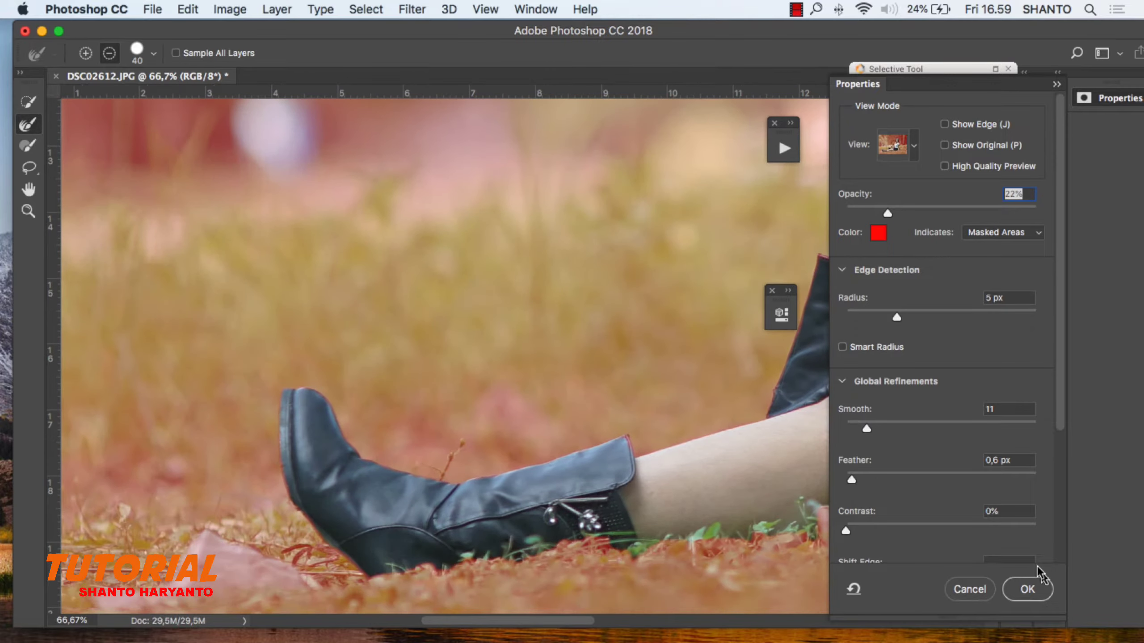
left_click(1033, 586)
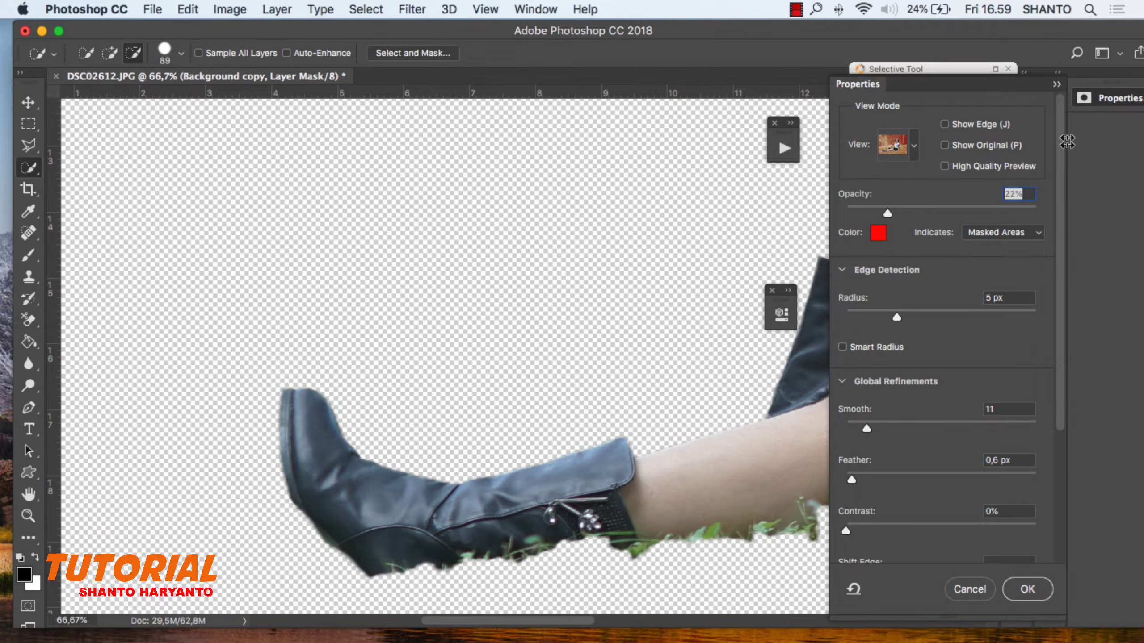
Add a new Layer 1 beneath Background copy and merge the cutout into it.
key("v")
left_click(981, 569)
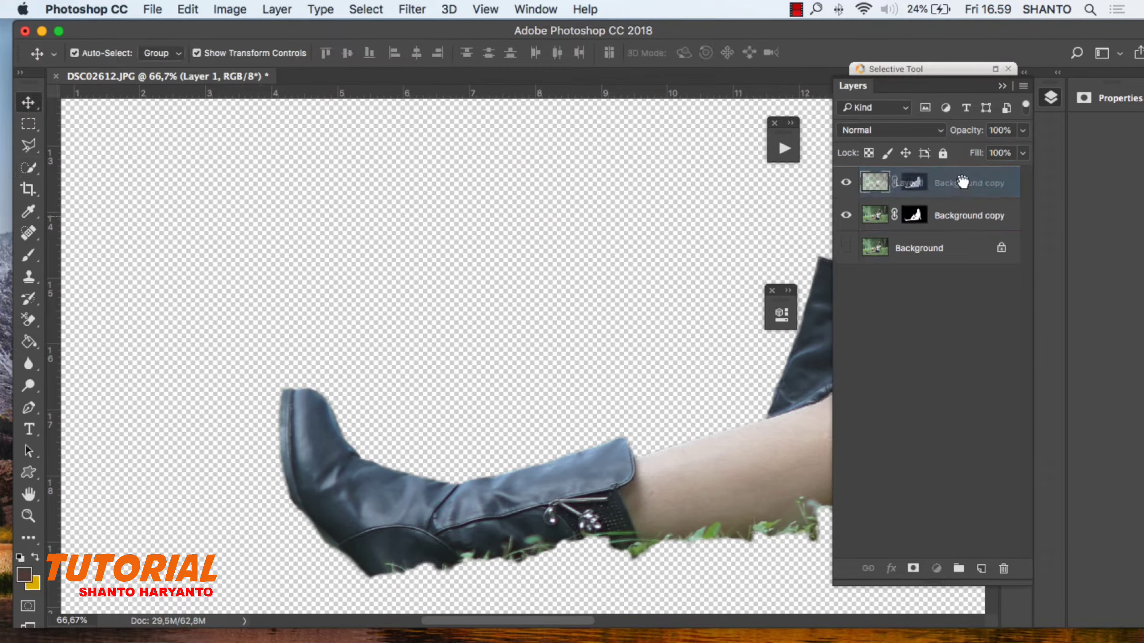
left_click_drag(962, 182, 962, 185)
key("ctrl+e")
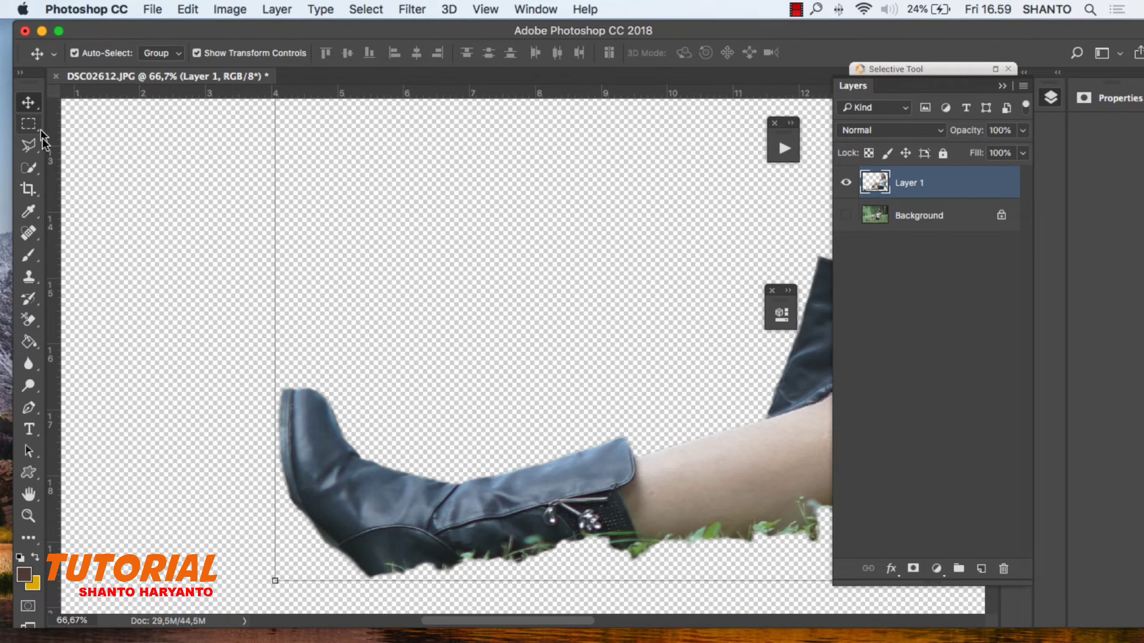
Zoom out to show the whole woman and bring up the Open dialog with Cmd+O.
left_click(38, 128)
left_click(28, 515)
left_click(103, 53)
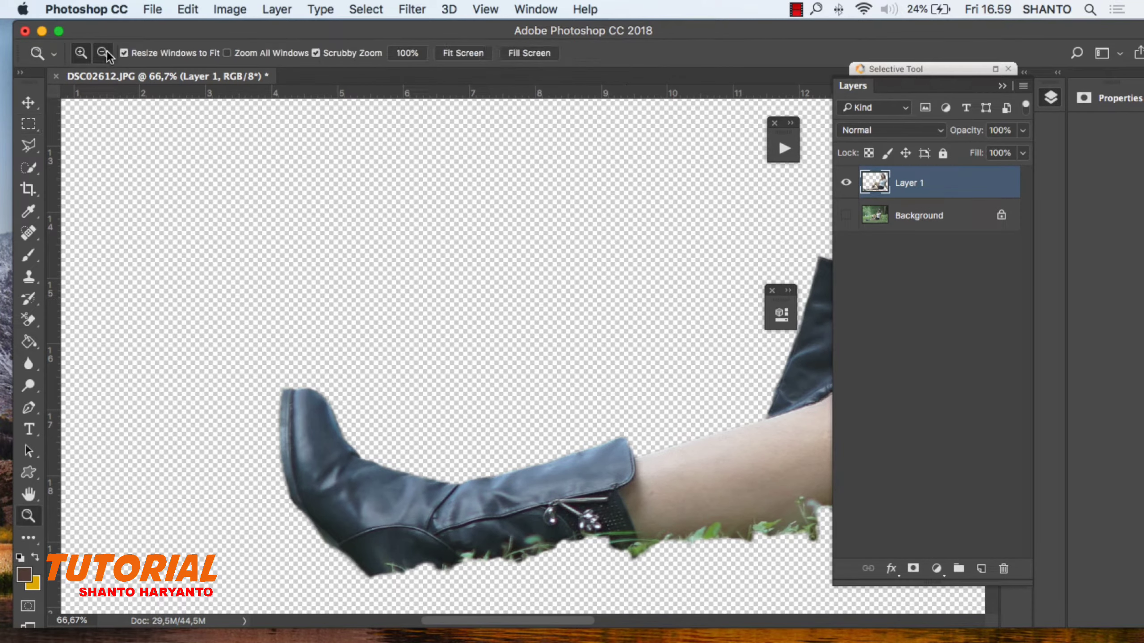
left_click(664, 341)
left_click_drag(449, 376, 270, 443)
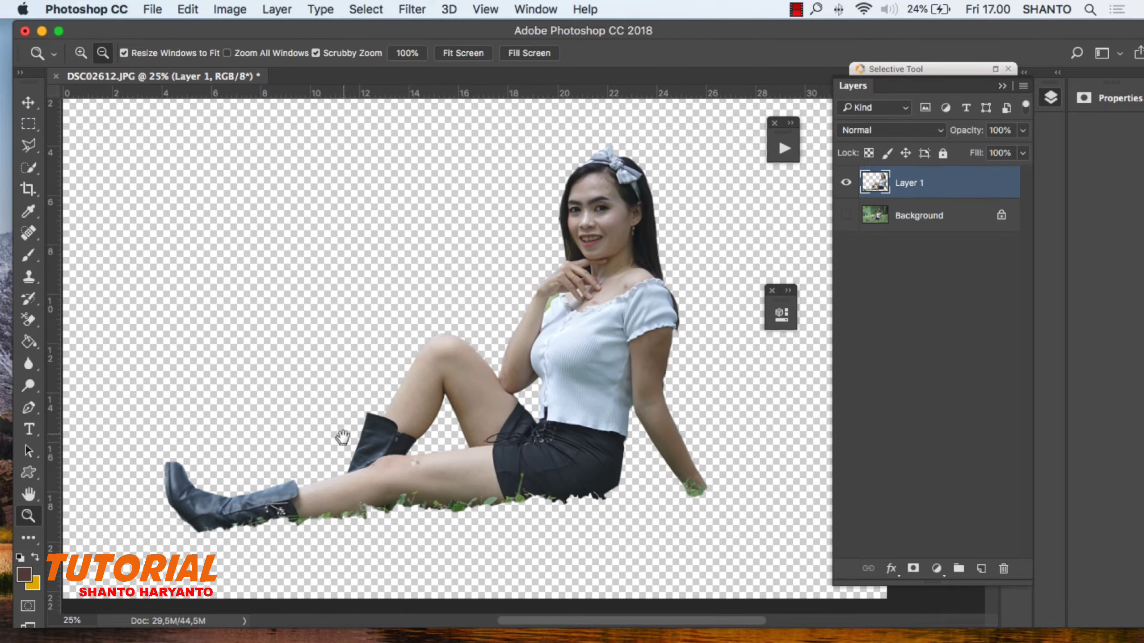
left_click(28, 102)
left_click(795, 8)
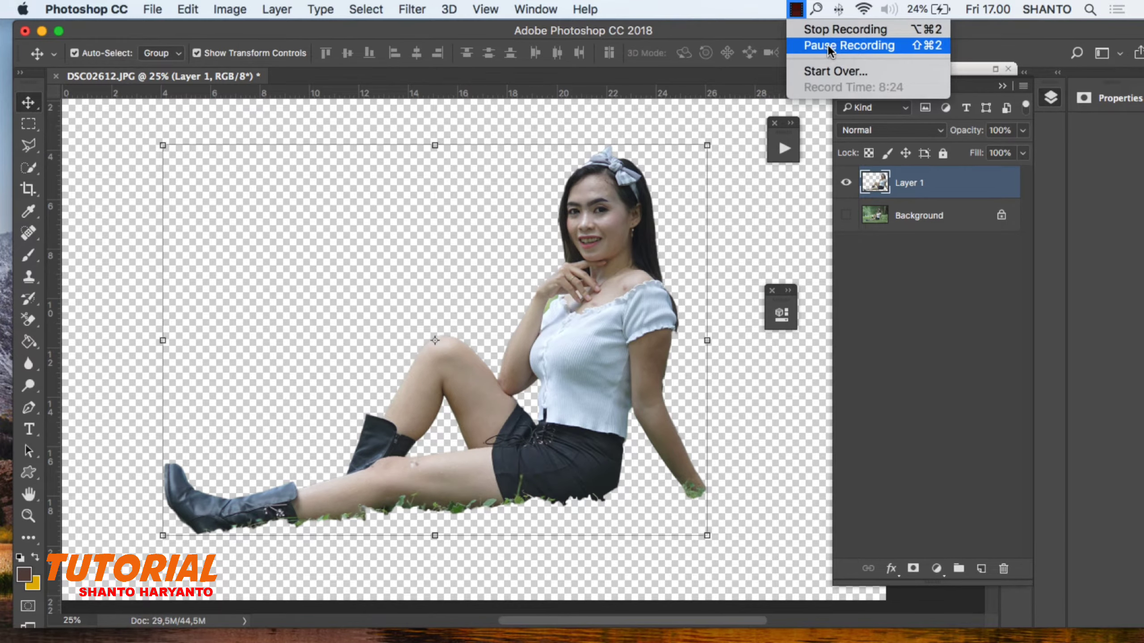
left_click(828, 44)
key("super+o")
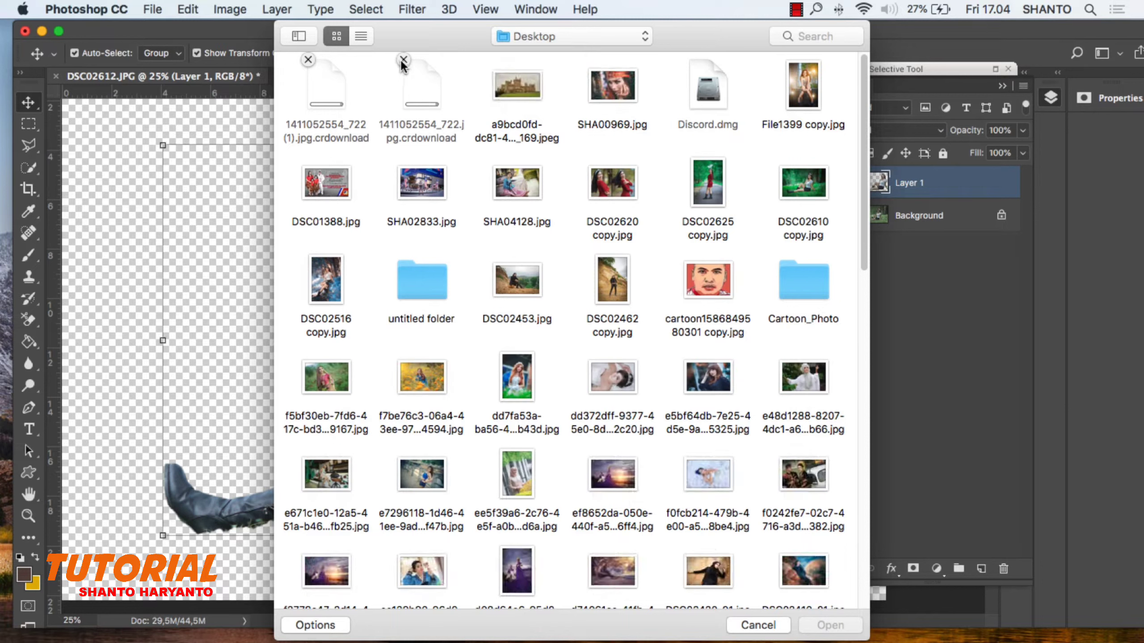
right_click(434, 90)
left_click(367, 100)
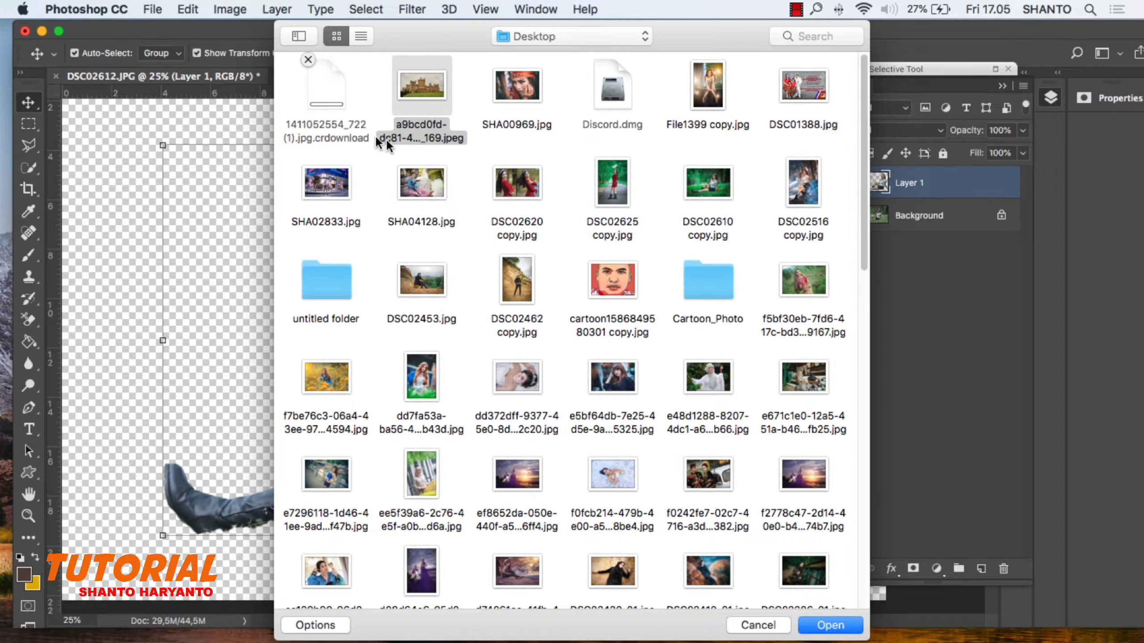
scroll(406, 171, "down", 1)
scroll(549, 264, "down", 7)
scroll(549, 264, "down", 5)
scroll(551, 266, "down", 5)
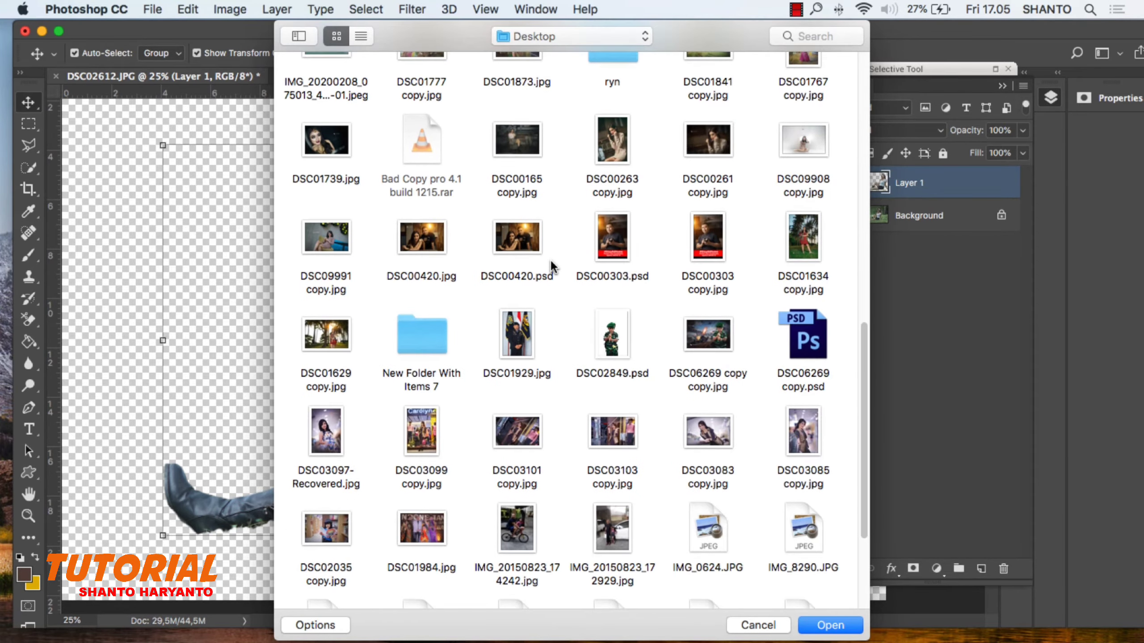
scroll(551, 266, "up", 15)
scroll(450, 180, "up", 3)
left_click(326, 86)
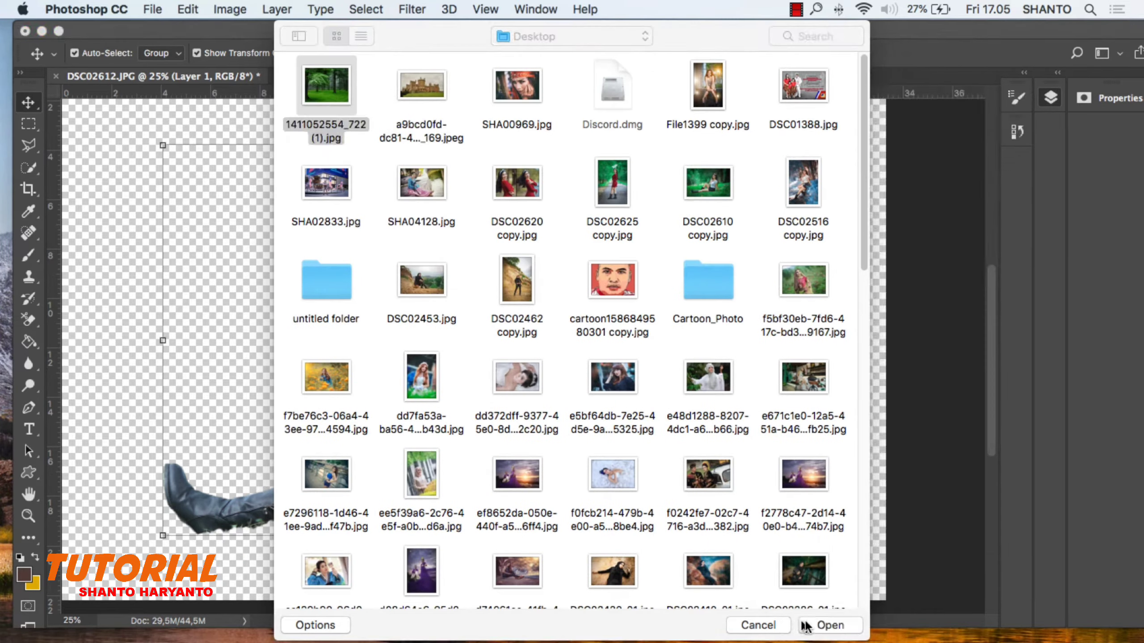
left_click(814, 626)
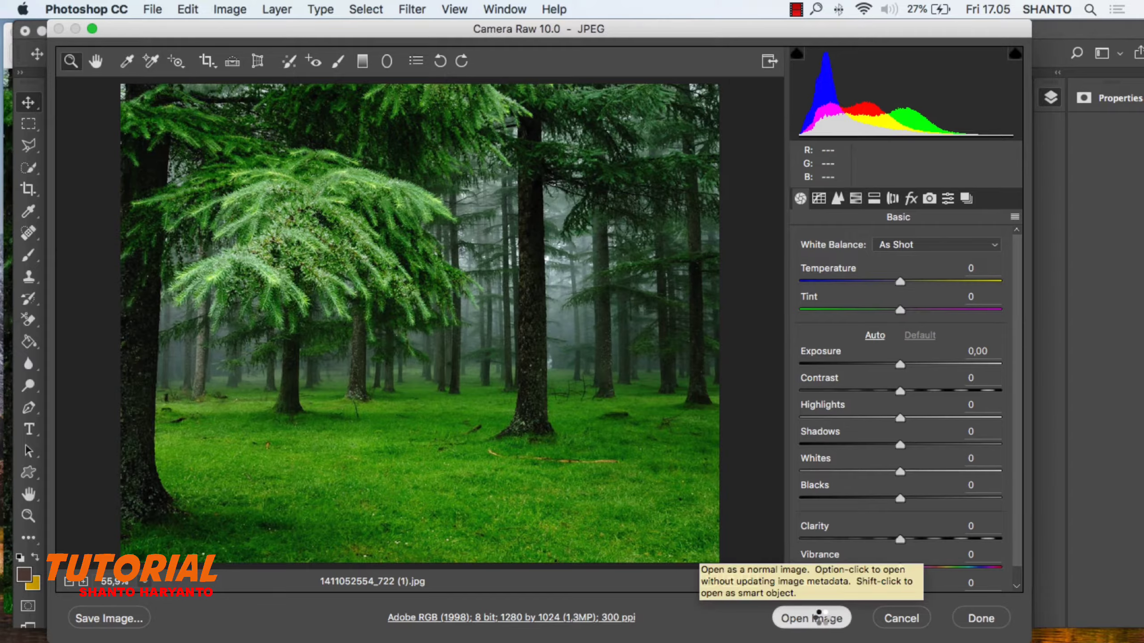
left_click(813, 616)
Drag the forest image into DSC02612 as a layer and scale it to cover the canvas.
left_click_drag(320, 76, 617, 159)
mouse_move(540, 315)
left_mouse_down()
mouse_move(354, 205)
mouse_move(211, 184)
left_mouse_up()
left_click_drag(344, 313, 885, 599)
Apply the forest resize, reposition it behind the woman and adjust it with proportions locked.
key("v")
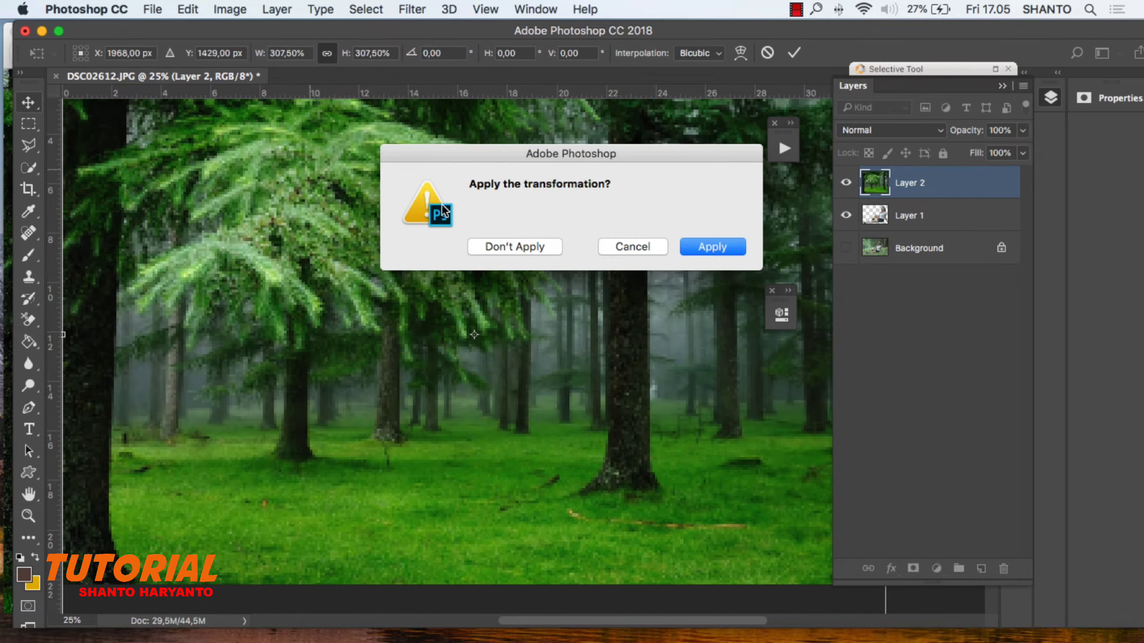
left_click(725, 248)
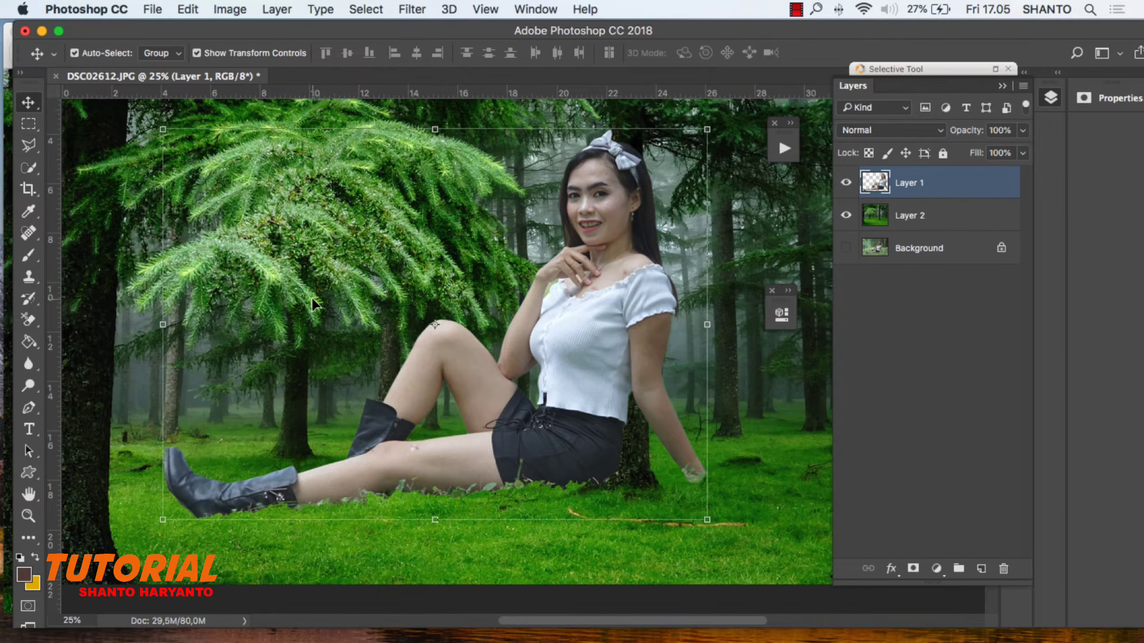
mouse_move(313, 303)
left_mouse_down()
mouse_move(113, 233)
mouse_move(129, 255)
left_mouse_up()
key("z")
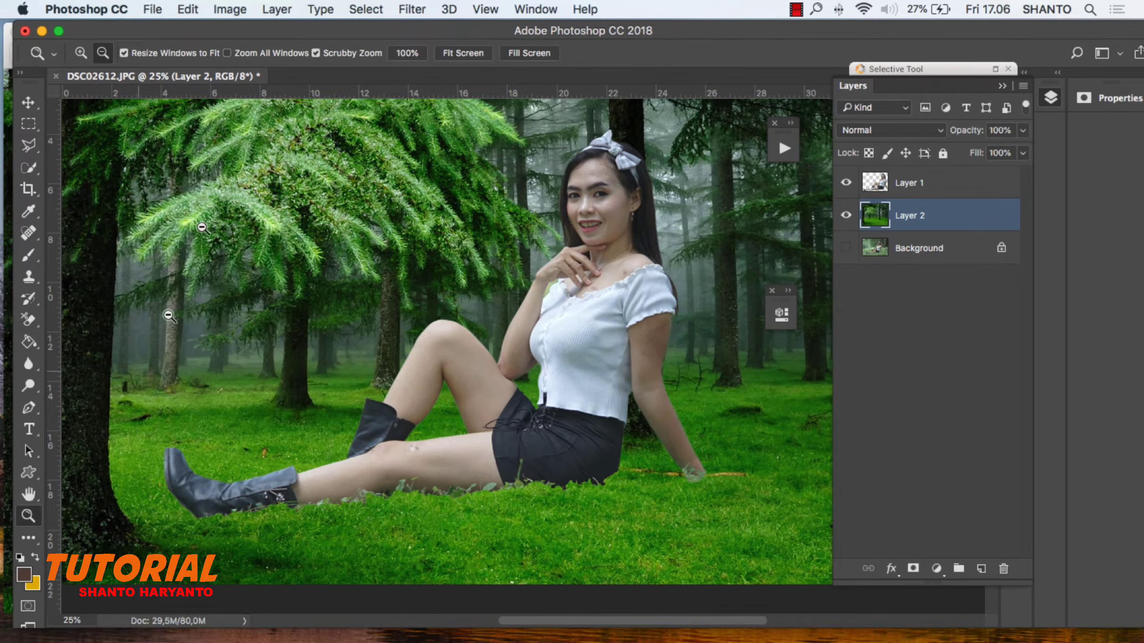
left_click(322, 338)
key("m")
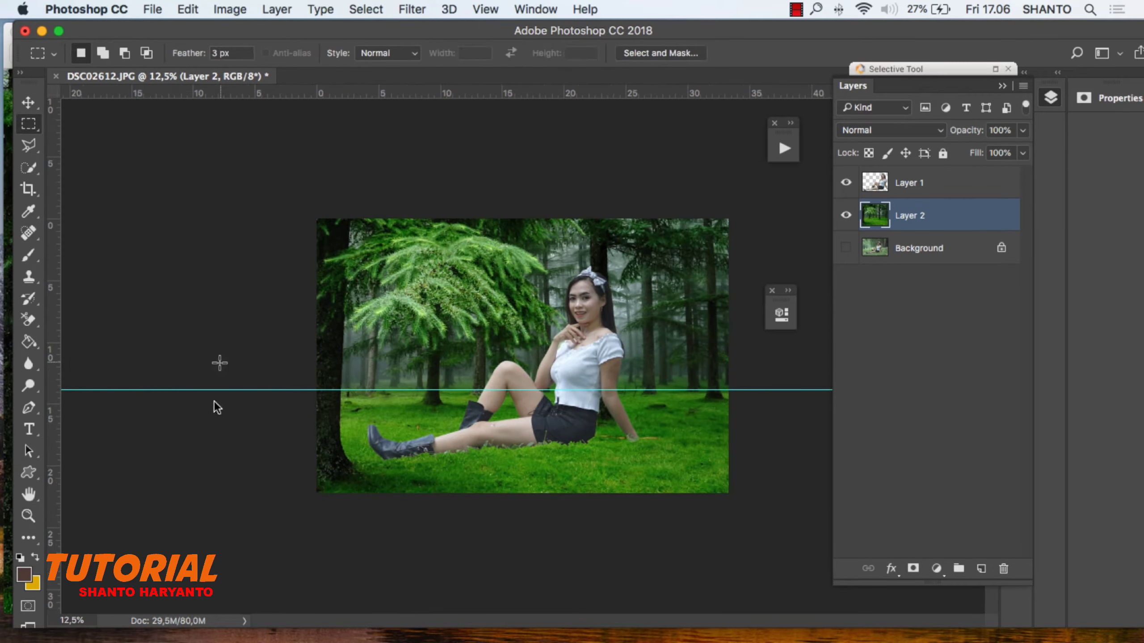
left_click(28, 102)
left_click_drag(317, 179, 315, 175)
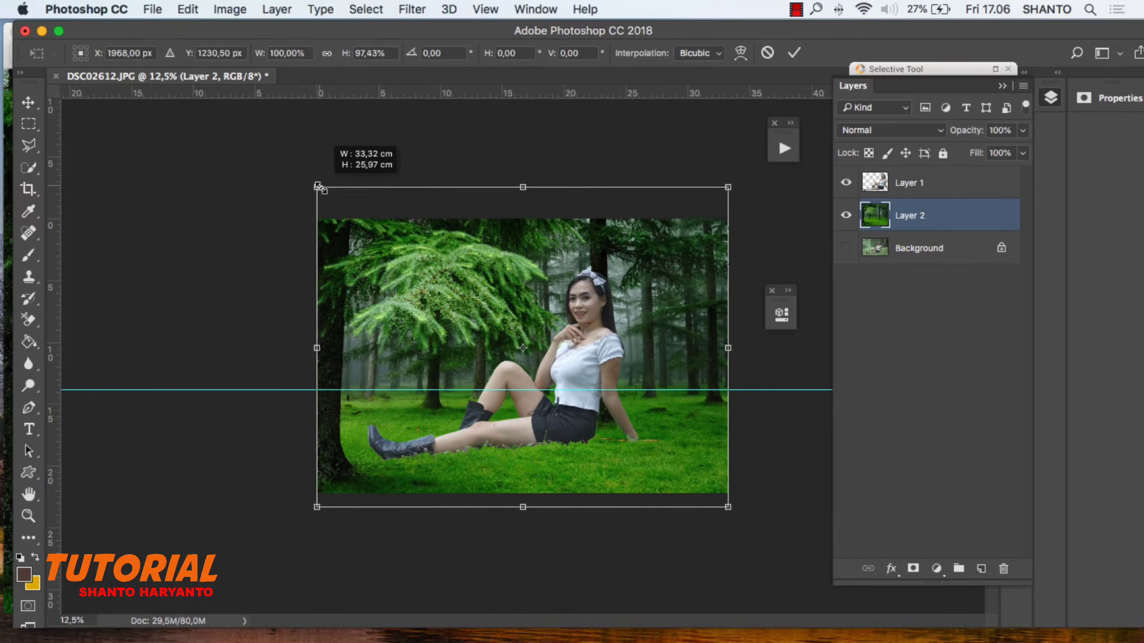
left_click(326, 54)
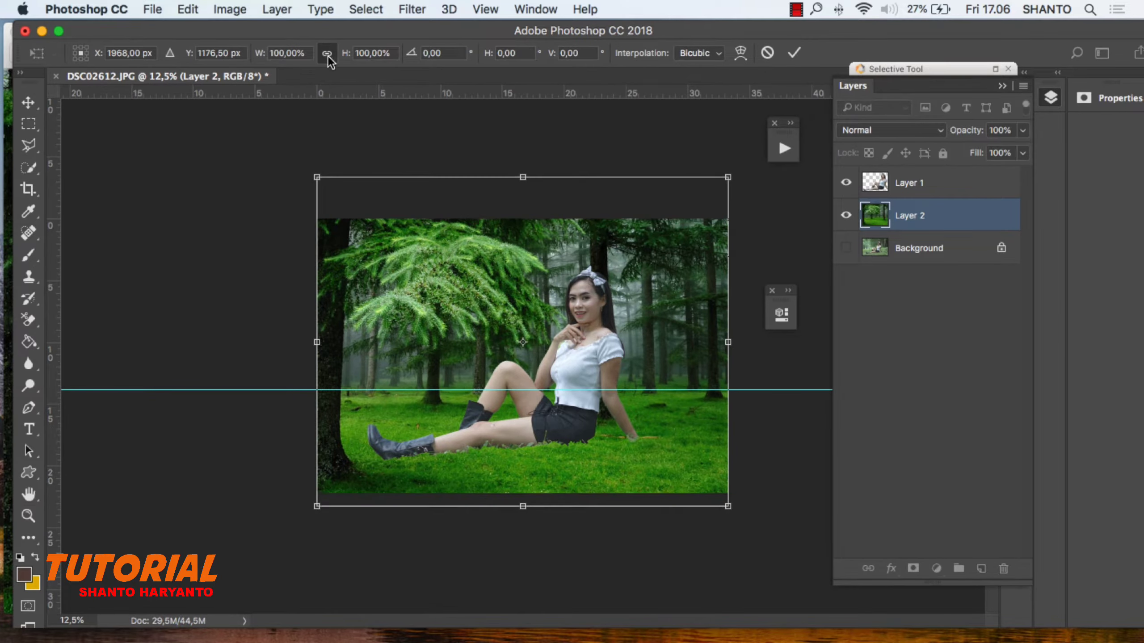
left_click_drag(479, 290, 476, 293)
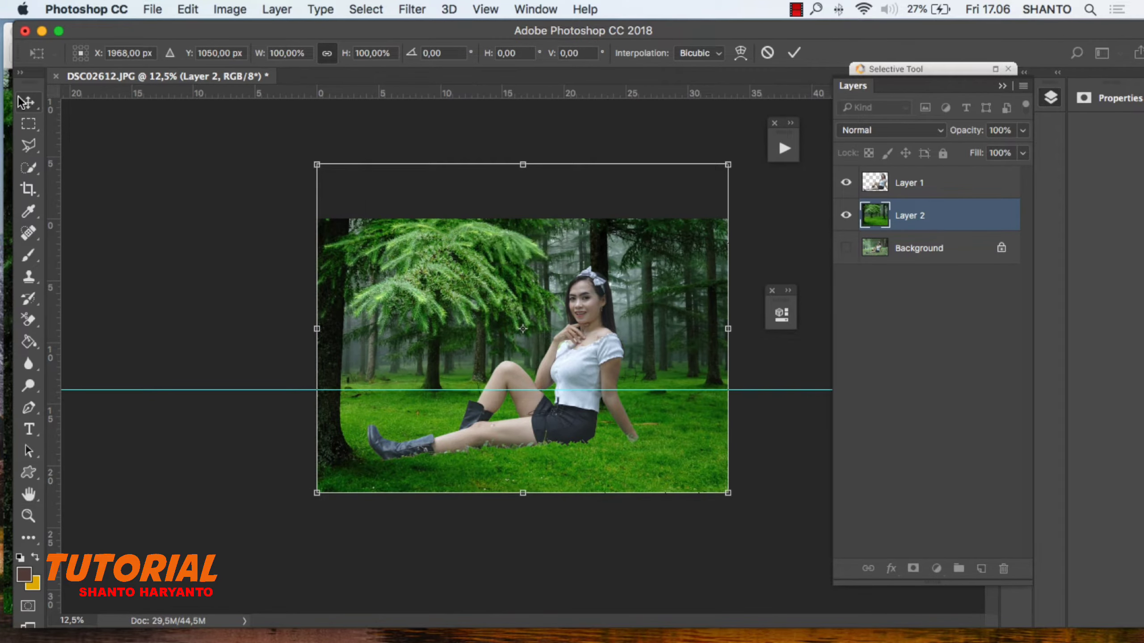
key("Return")
Scale the woman to about 77% and set her on the grass right of centre.
left_click_drag(612, 323, 655, 336)
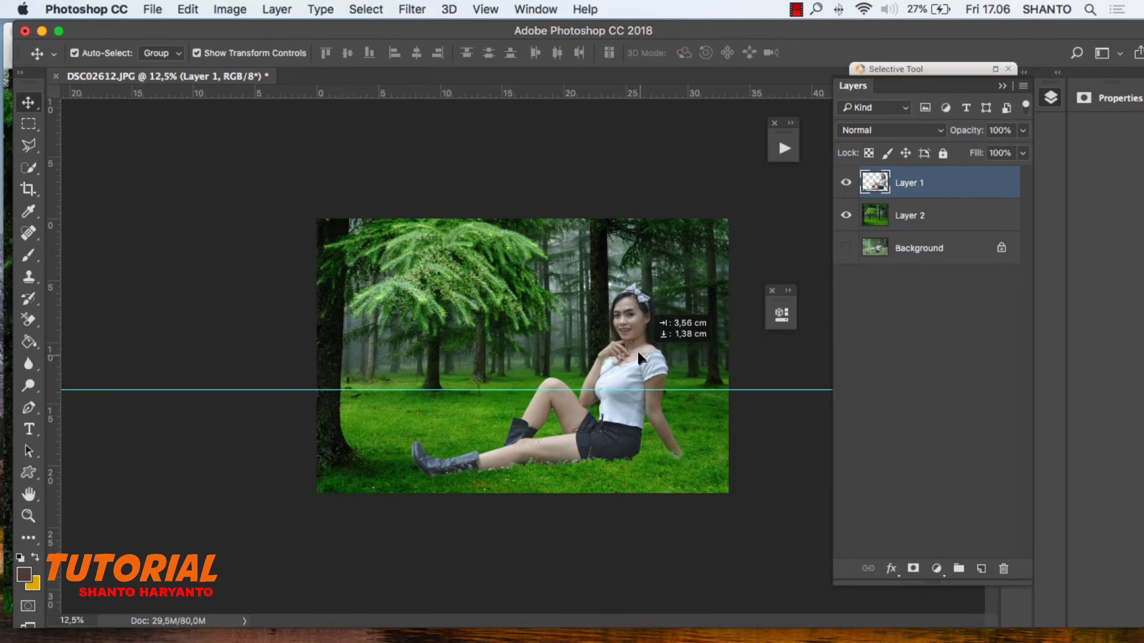
left_click_drag(409, 475, 490, 421)
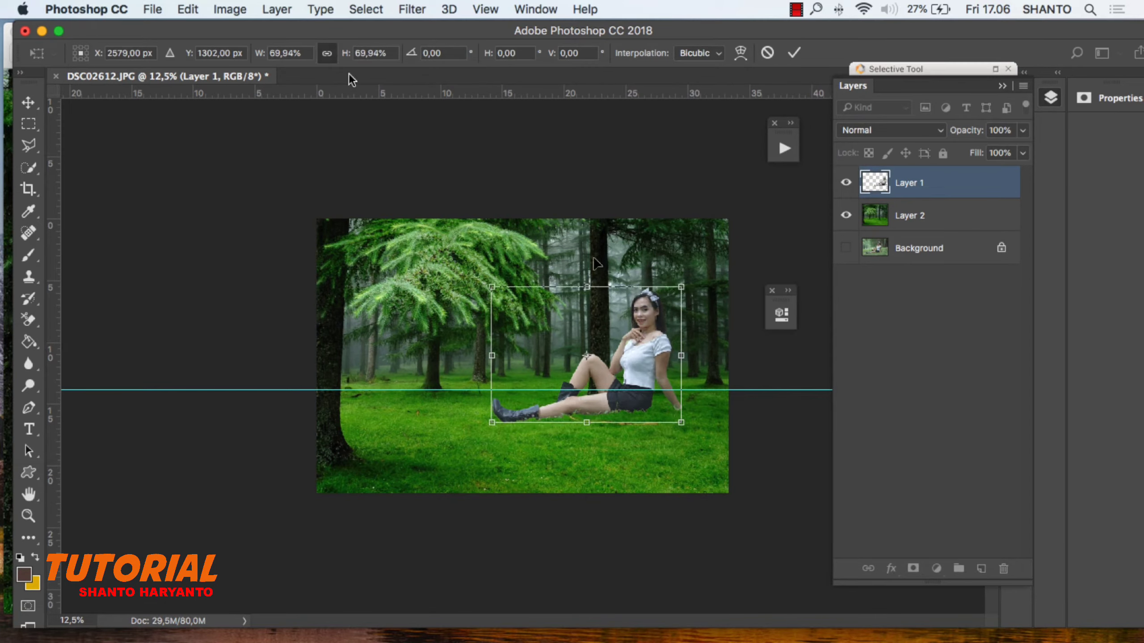
mouse_move(655, 347)
left_mouse_down()
mouse_move(619, 399)
mouse_move(659, 324)
mouse_move(643, 335)
left_mouse_up()
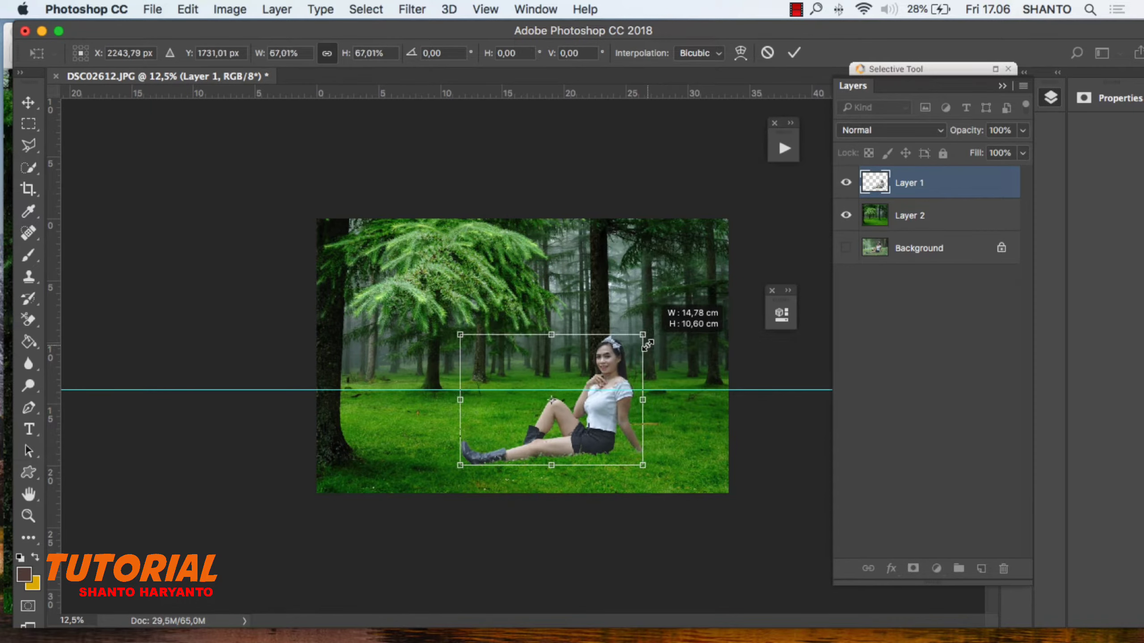
mouse_move(602, 442)
left_mouse_down()
mouse_move(555, 444)
mouse_move(627, 441)
left_mouse_up()
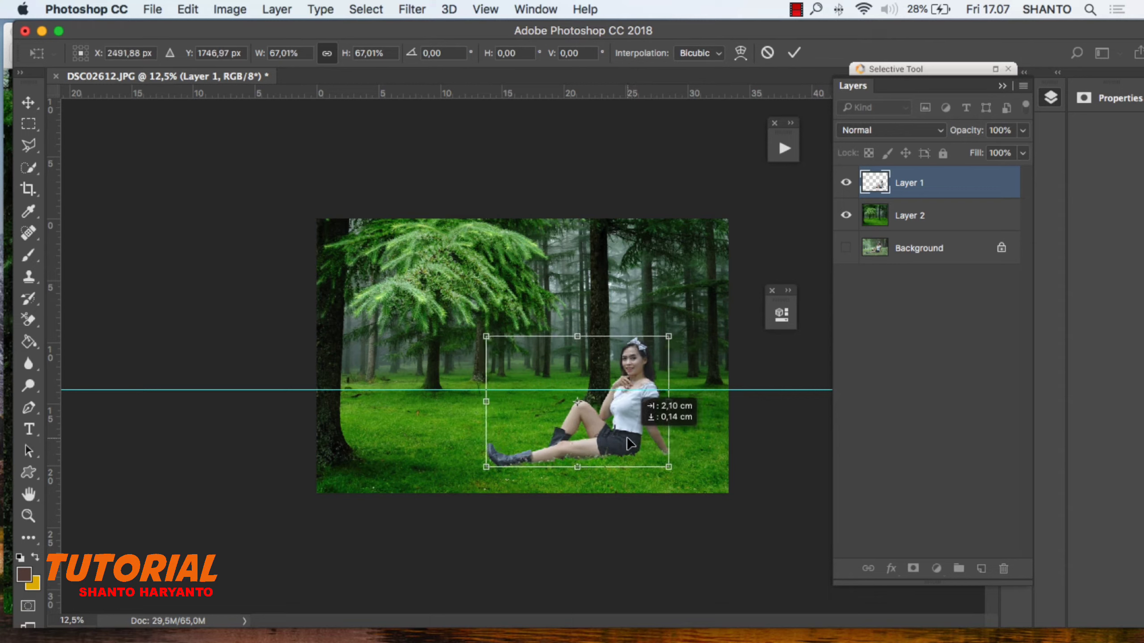
left_click_drag(485, 328, 455, 315)
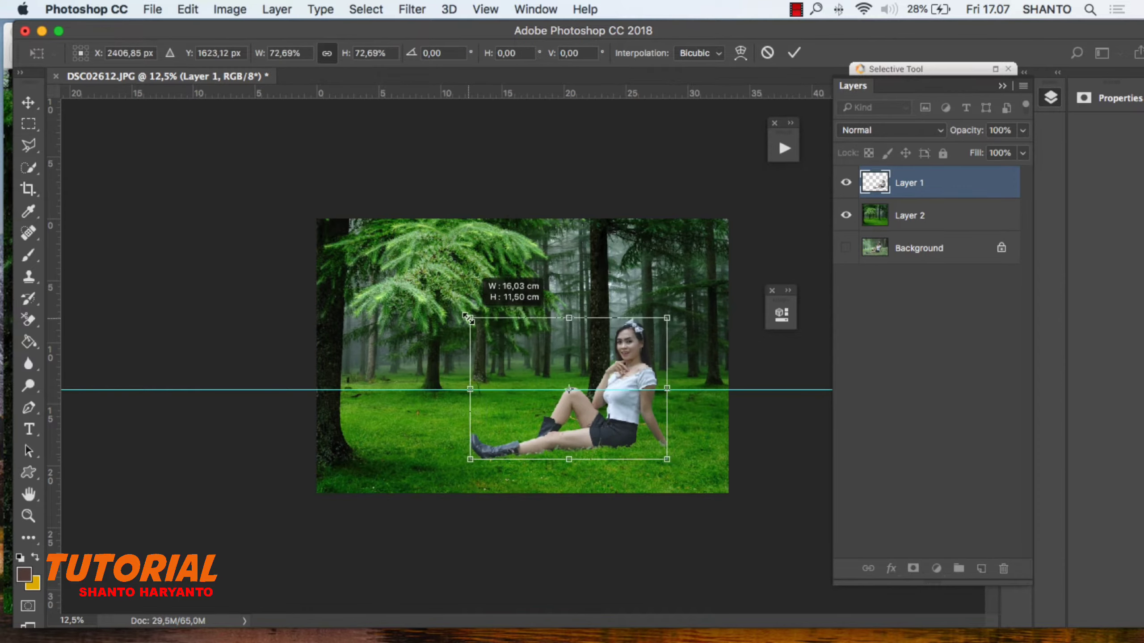
left_click(28, 102)
left_click(707, 247)
Duplicate the forest layer above the woman and give the copy an inverted (hidden) mask.
left_click(28, 515)
key("super+minus")
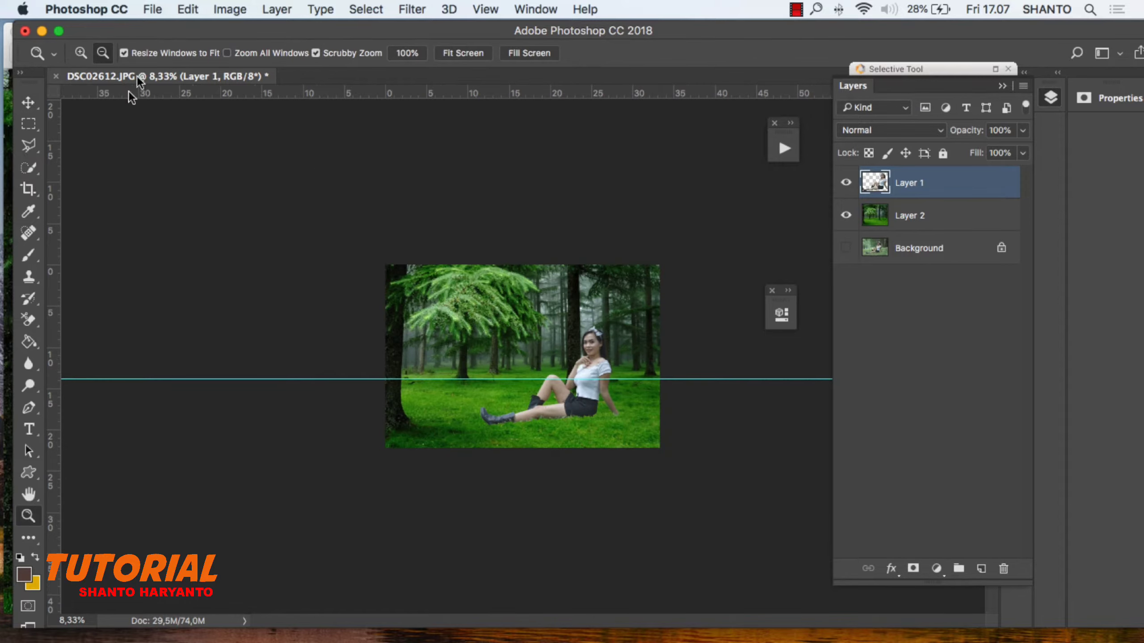
left_click_drag(555, 411, 695, 409)
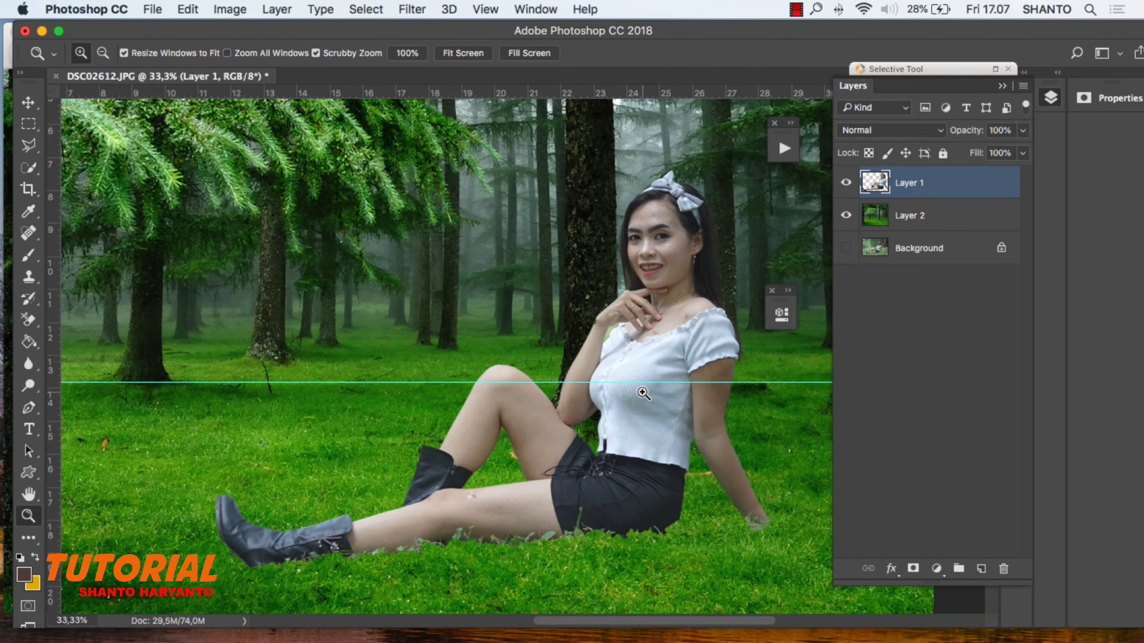
left_click(919, 215)
key("super+j")
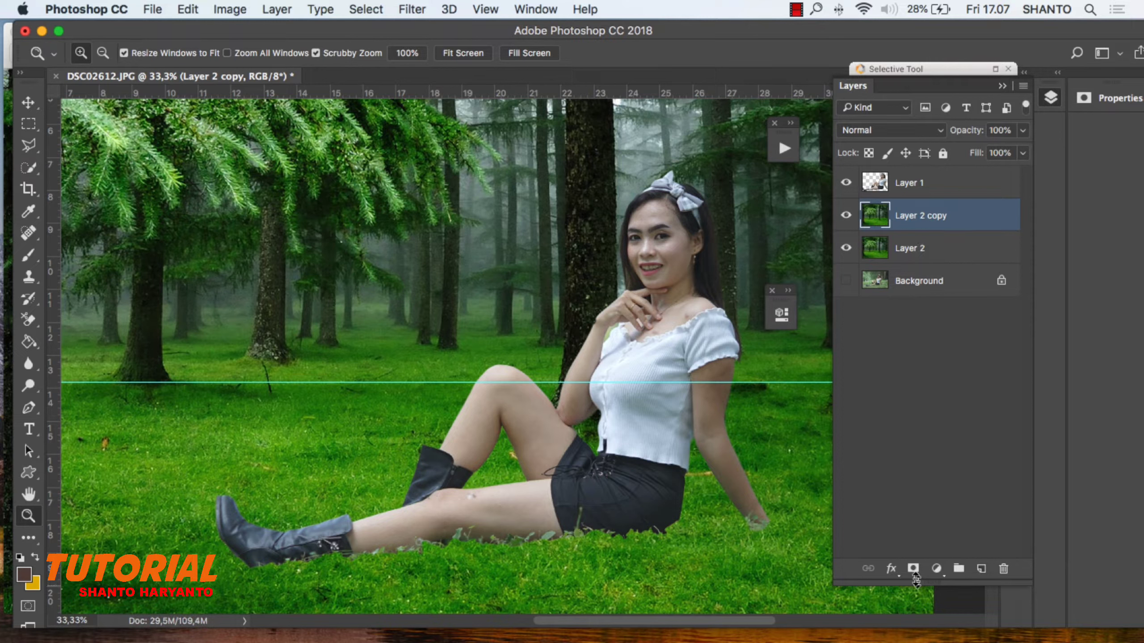
left_click_drag(916, 228, 914, 177)
left_click(913, 569)
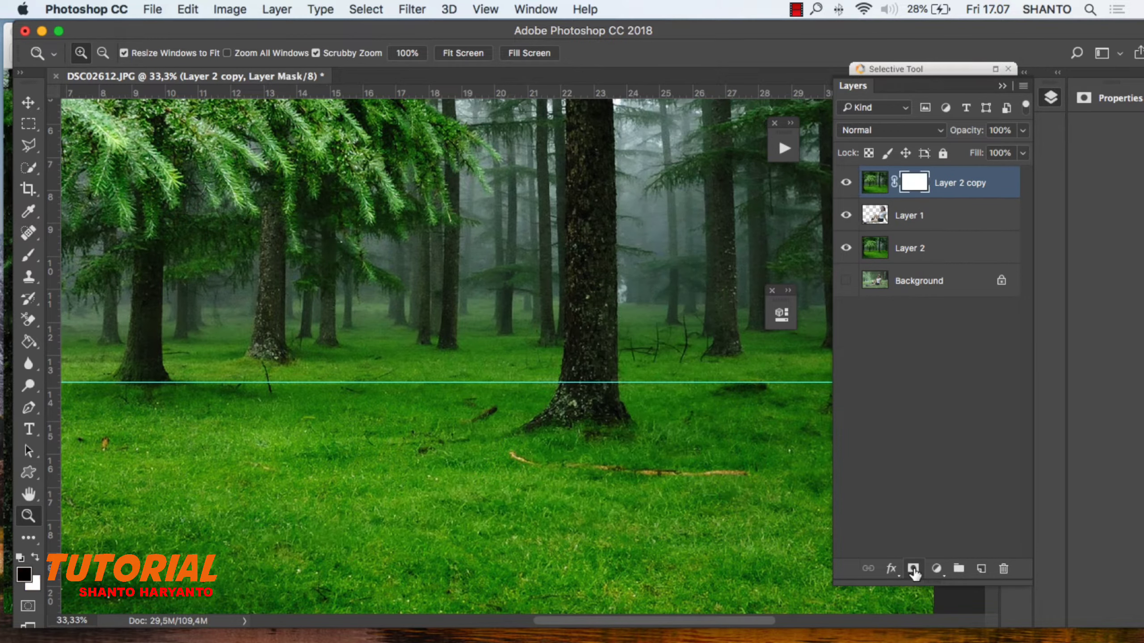
key("super+i")
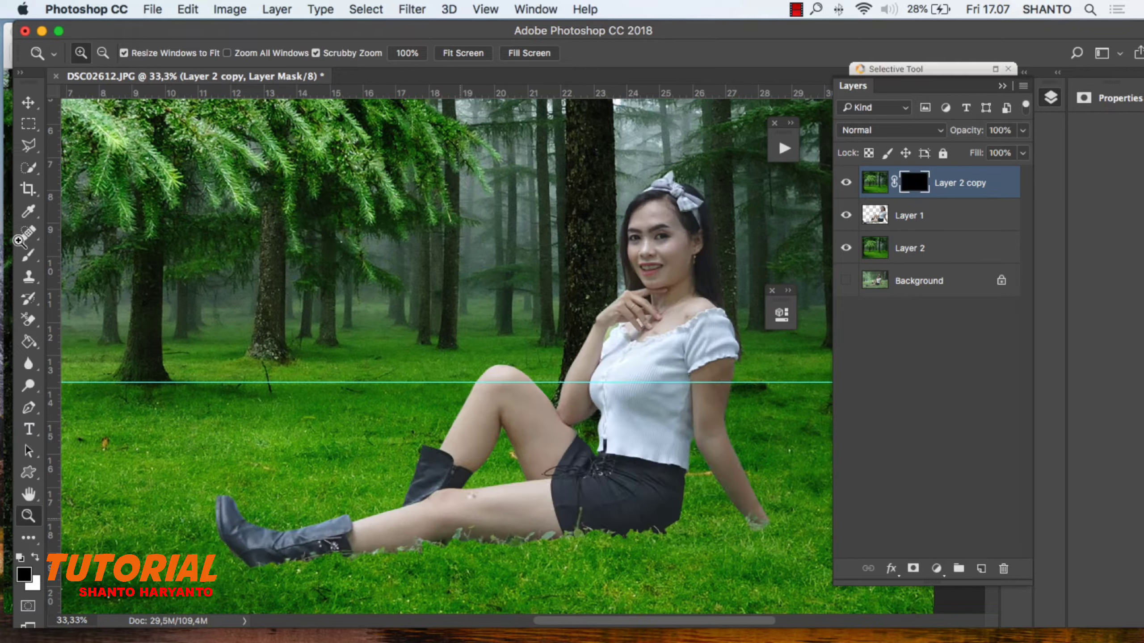
Paint white on the mask at 39% flow to reveal grass over legs, shorts and fingers.
key("b")
key("x")
left_click(467, 52)
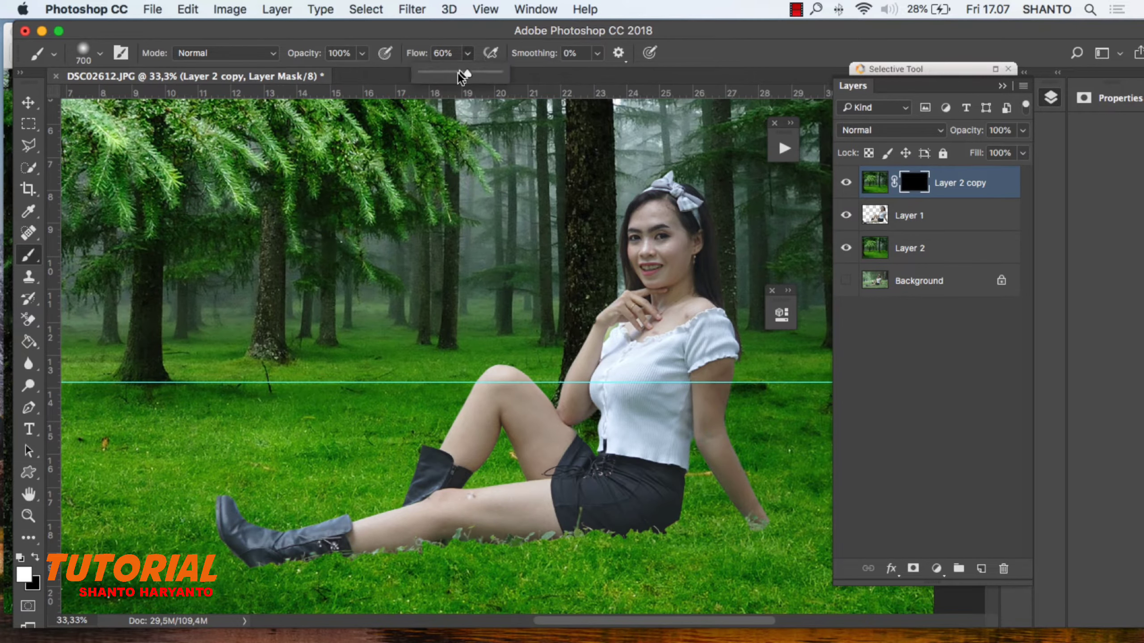
left_click_drag(468, 81, 448, 82)
key("bracketleft")
key("bracketleft")
key("bracketleft")
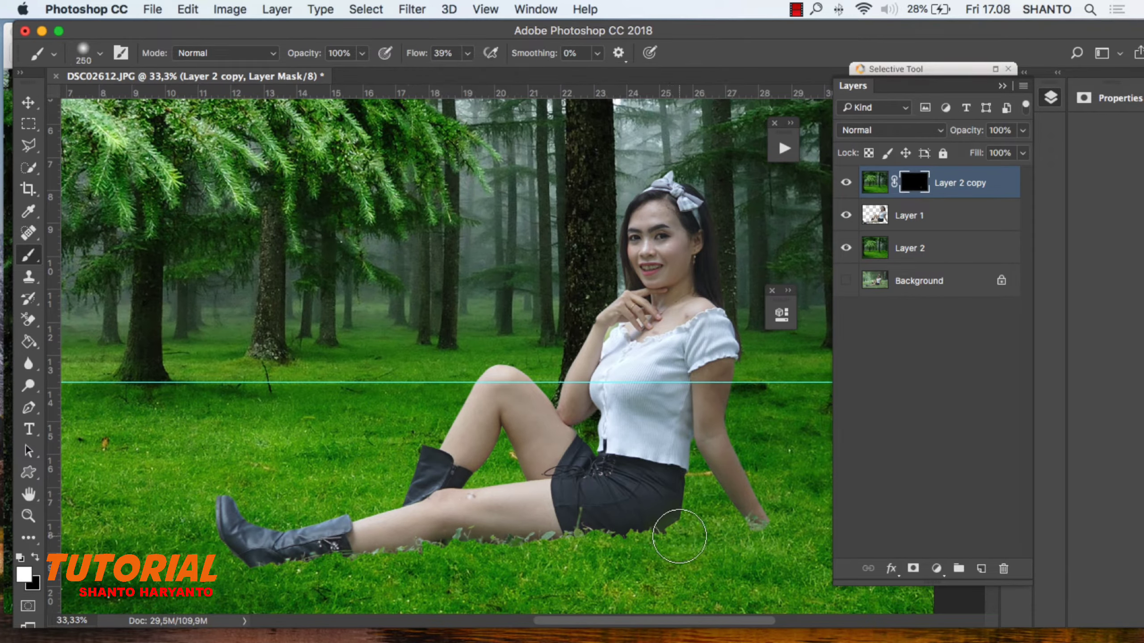
key("bracketleft")
mouse_move(672, 539)
left_mouse_down()
mouse_move(324, 560)
mouse_move(264, 577)
left_mouse_up()
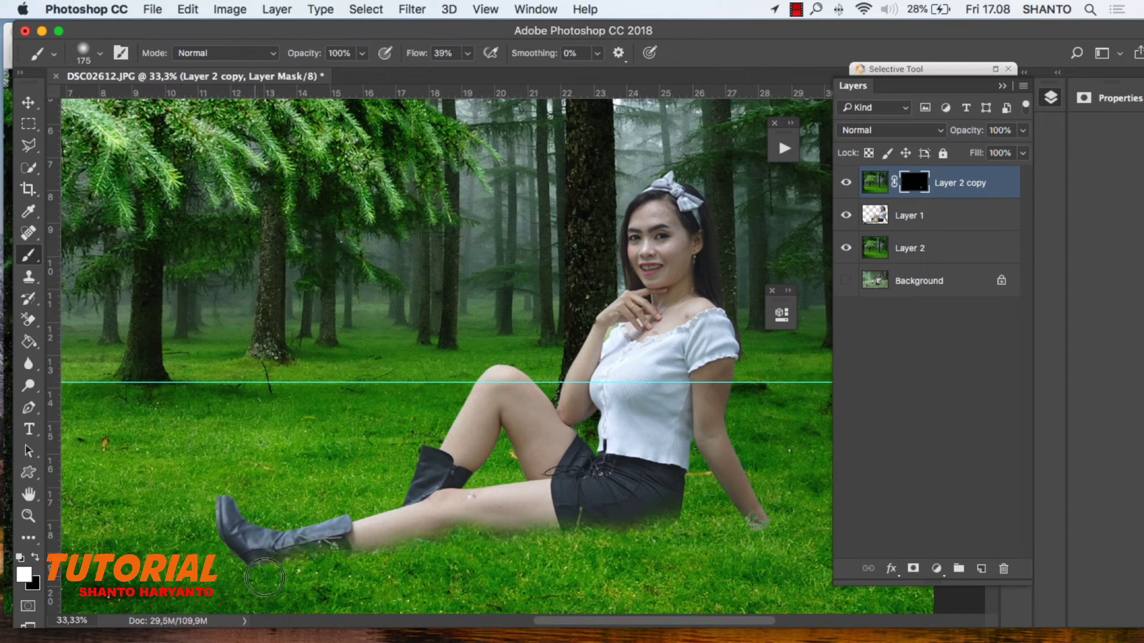
left_click_drag(741, 524, 794, 521)
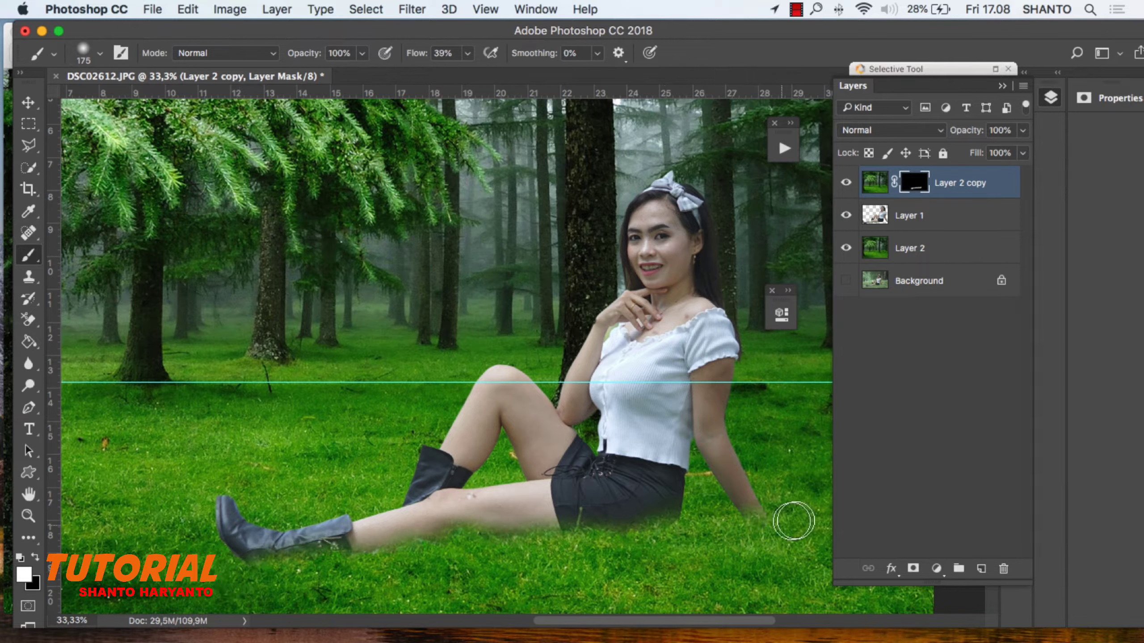
key("bracketleft")
key("bracketleft")
key("bracketleft")
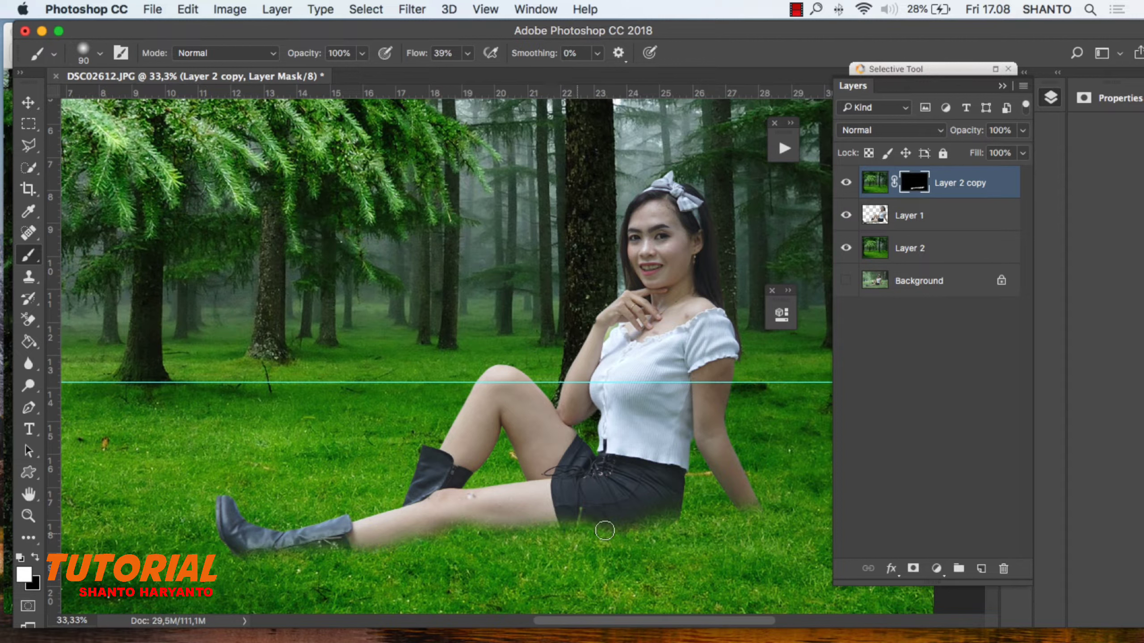
left_click_drag(604, 531, 686, 519)
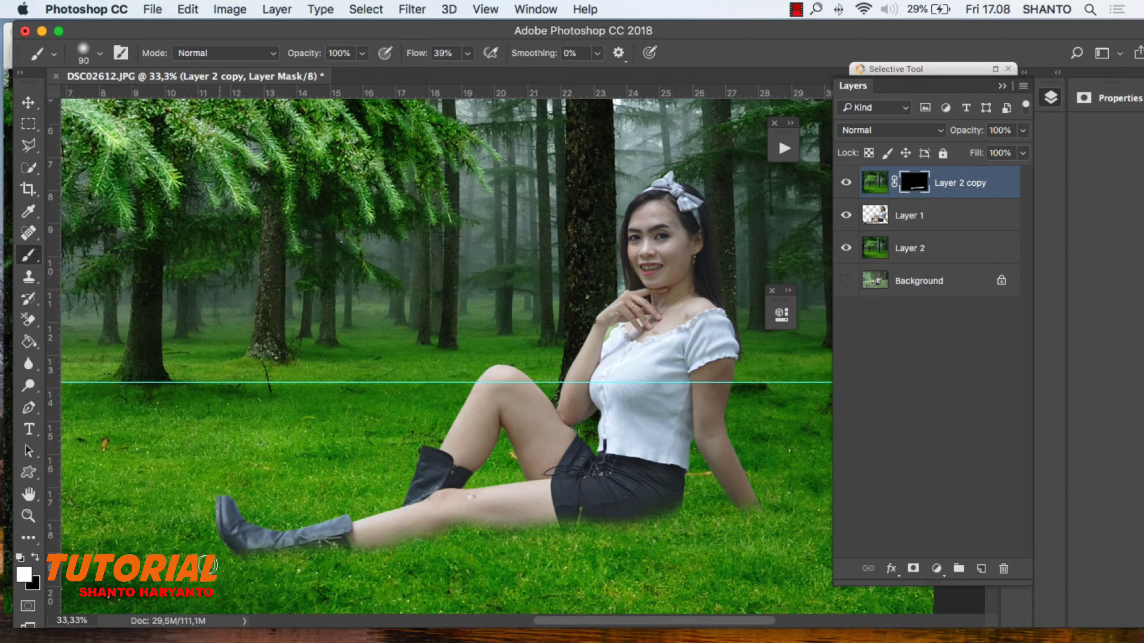
left_click(27, 103)
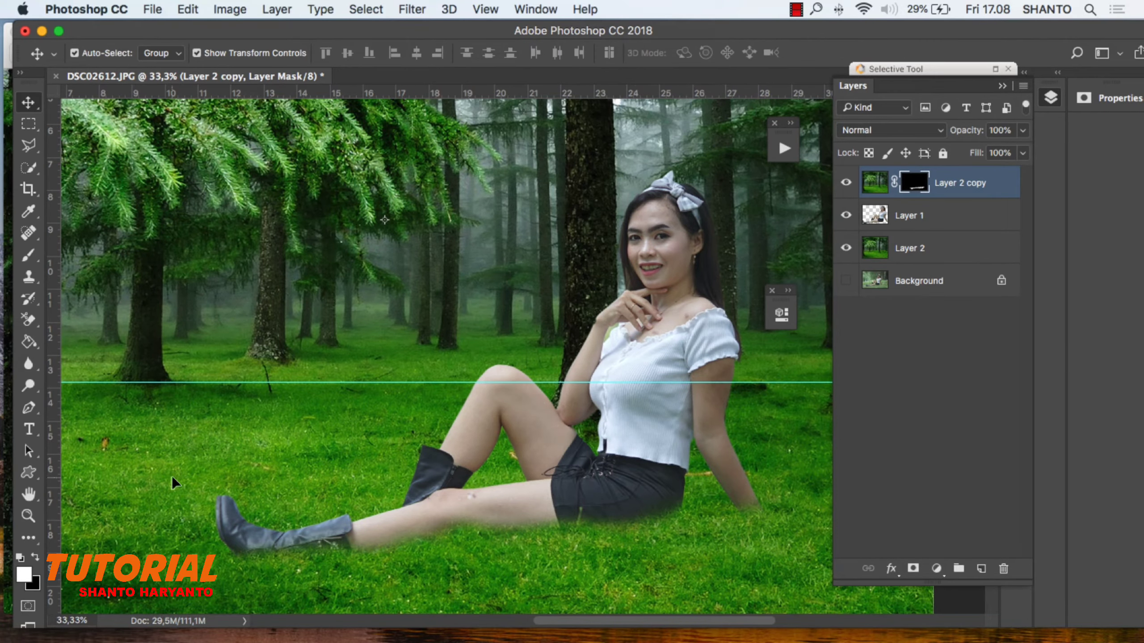
Zoom in on the woman's face and neck, try a polygonal selection by the arm, then discard it.
left_click(28, 516)
left_click(669, 304)
left_click(667, 281)
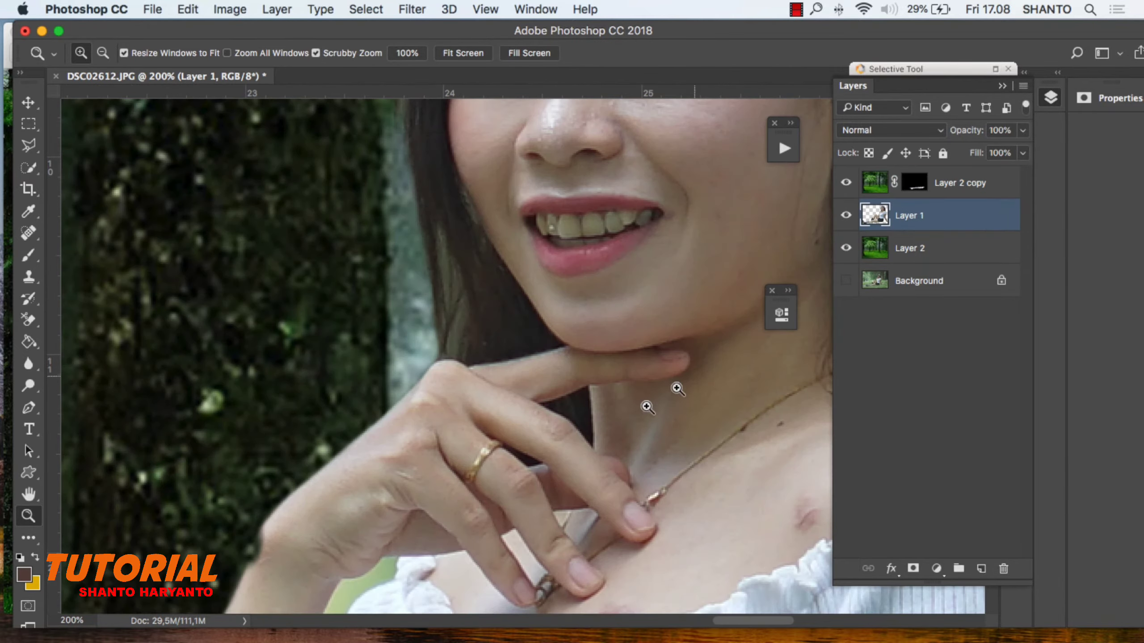
left_click(29, 146)
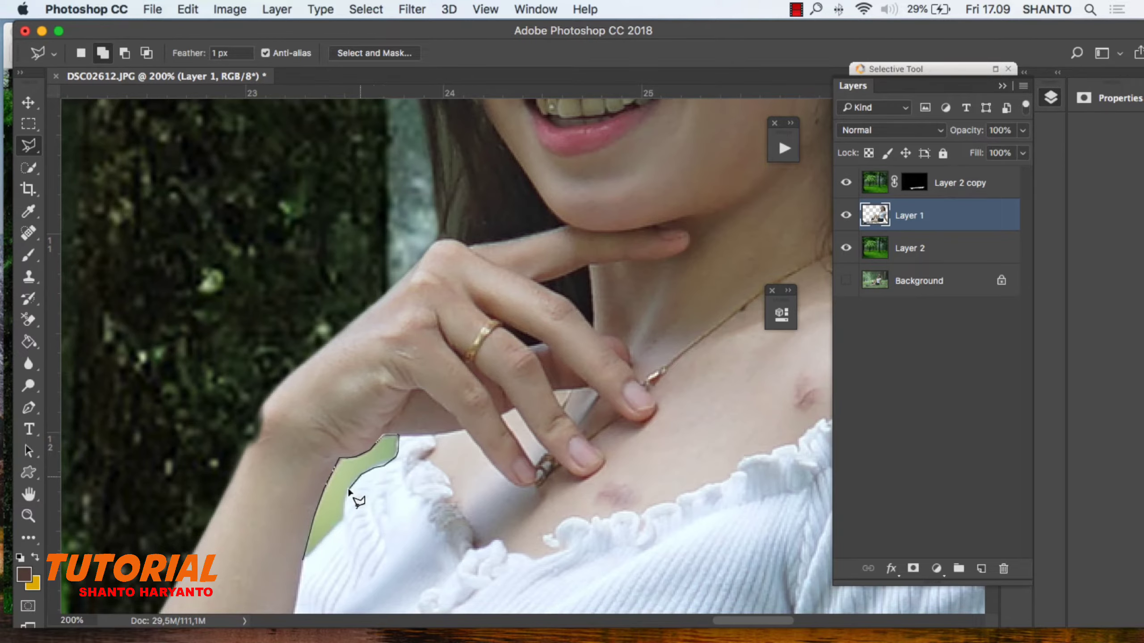
double_click(306, 558)
scroll(541, 293, "up", 3)
scroll(542, 296, "down", 10)
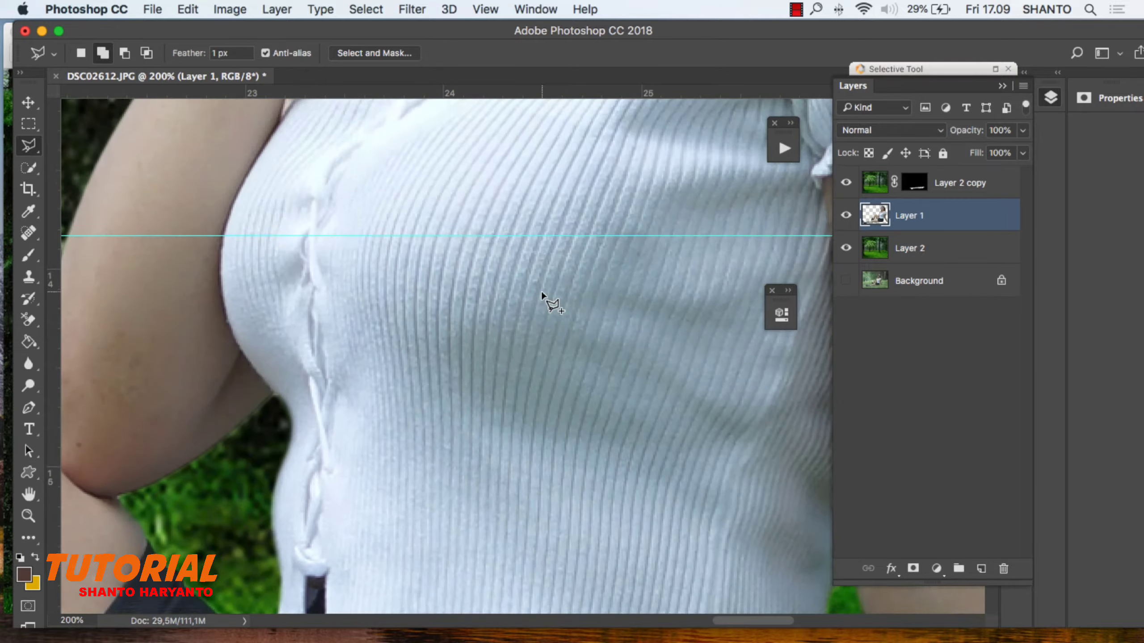
scroll(544, 299, "down", 5)
scroll(545, 300, "right", 5)
scroll(531, 329, "right", 5)
scroll(404, 379, "up", 2)
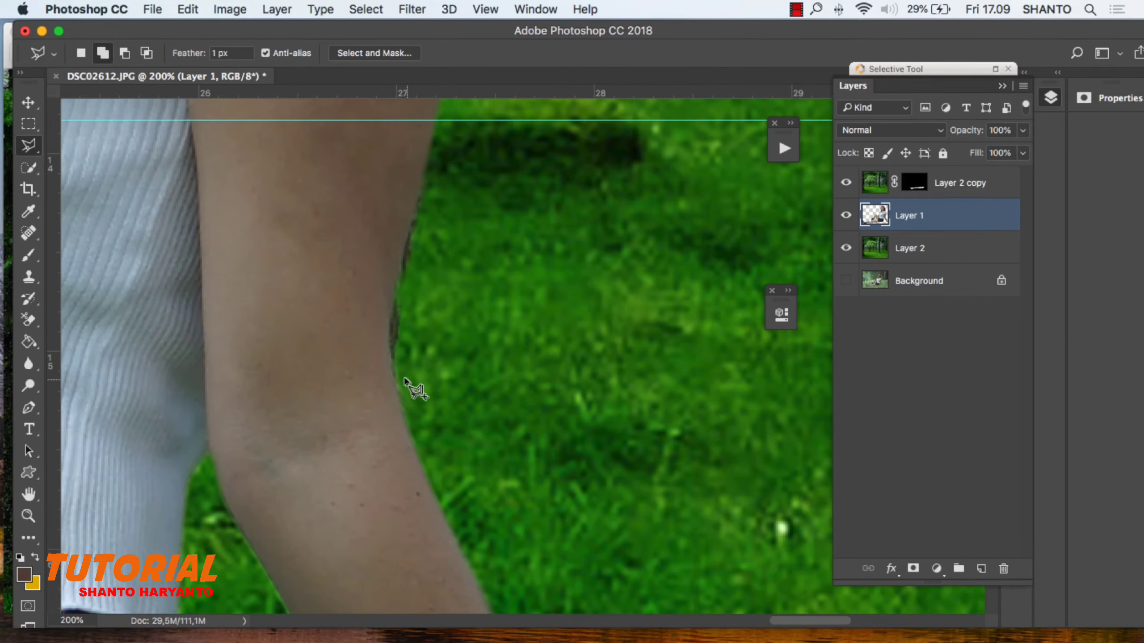
key("Escape")
Trace a polygonal selection along the arm edge and inspect the cutout's shoulder and face edges.
left_click(405, 248)
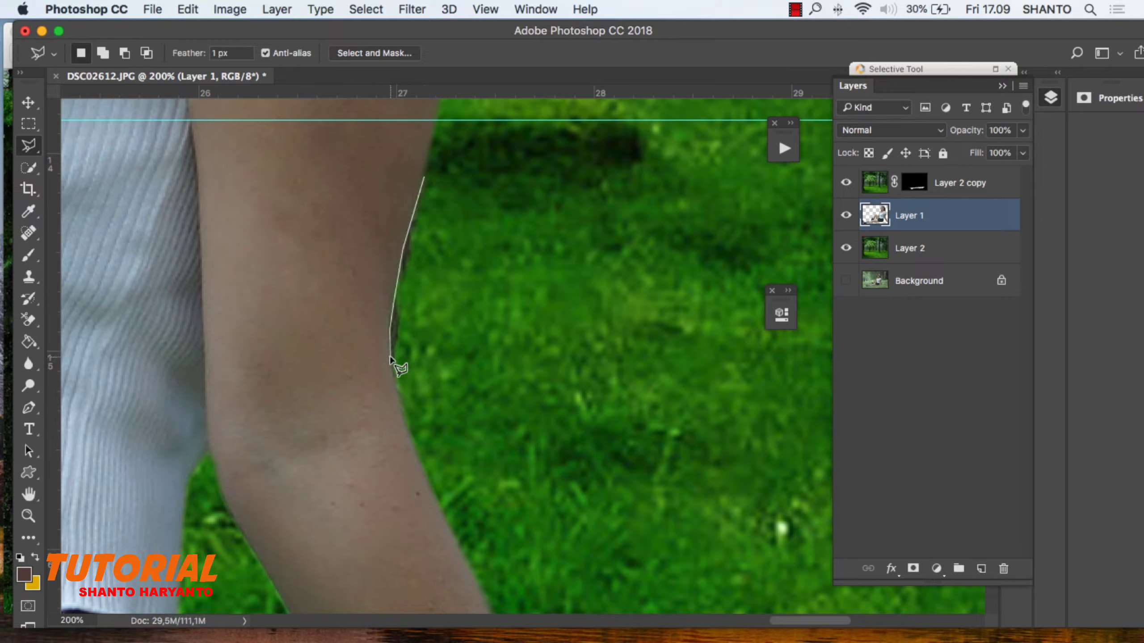
left_click(492, 332)
double_click(498, 215)
scroll(497, 248, "up", 2)
scroll(493, 247, "up", 10)
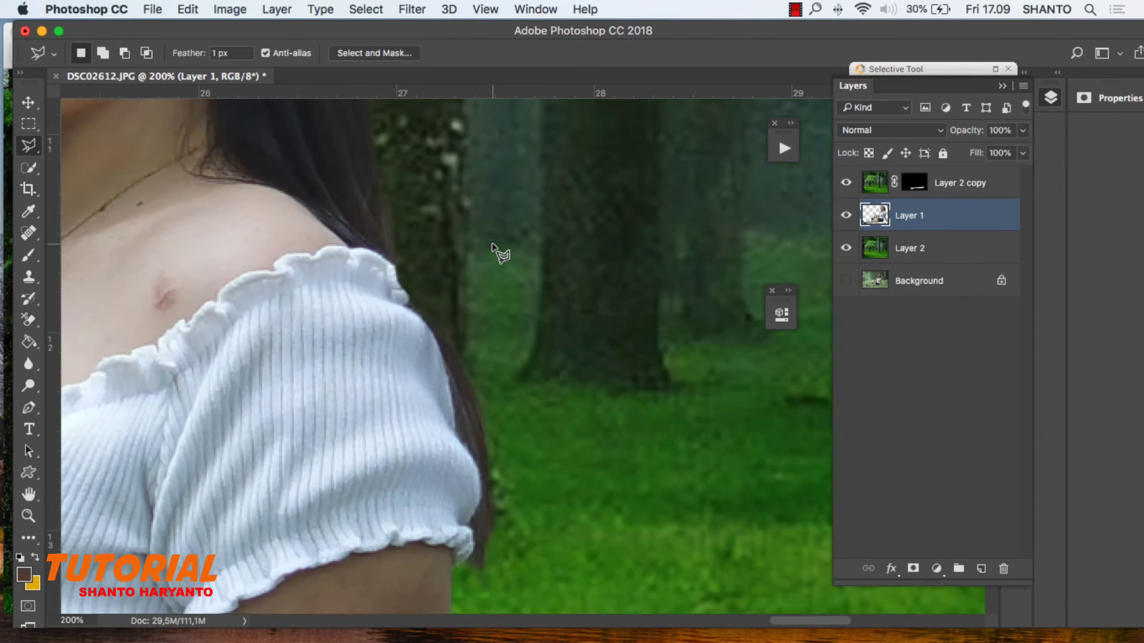
scroll(493, 247, "up", 5)
scroll(454, 227, "up", 3)
scroll(797, 628, "left", 5)
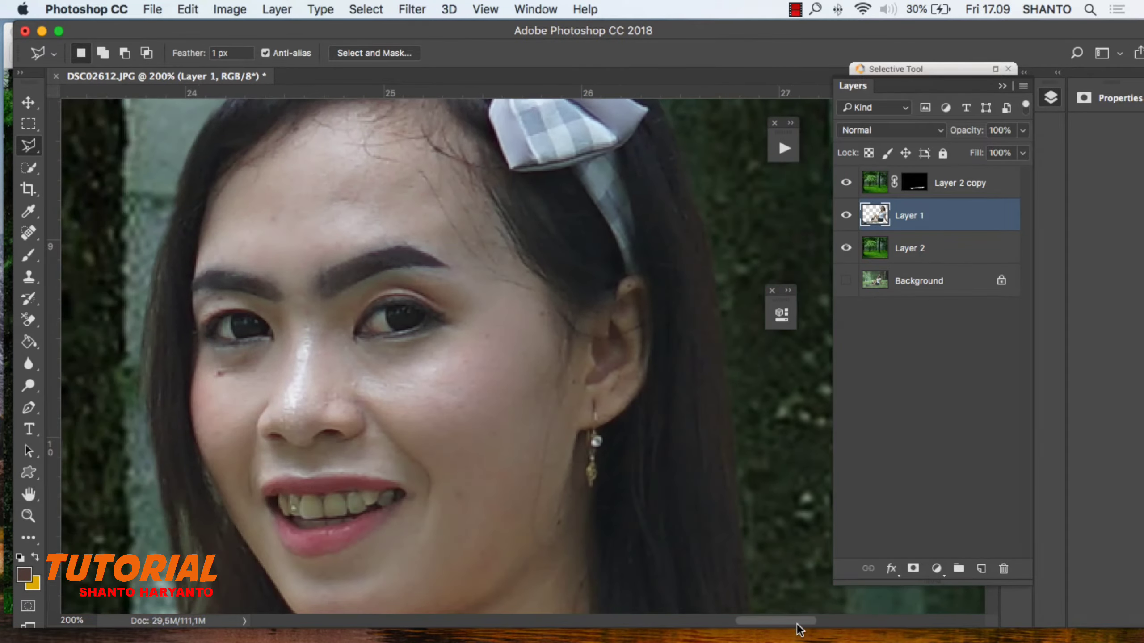
scroll(722, 334, "up", 3)
scroll(722, 334, "down", 5)
scroll(720, 344, "down", 3)
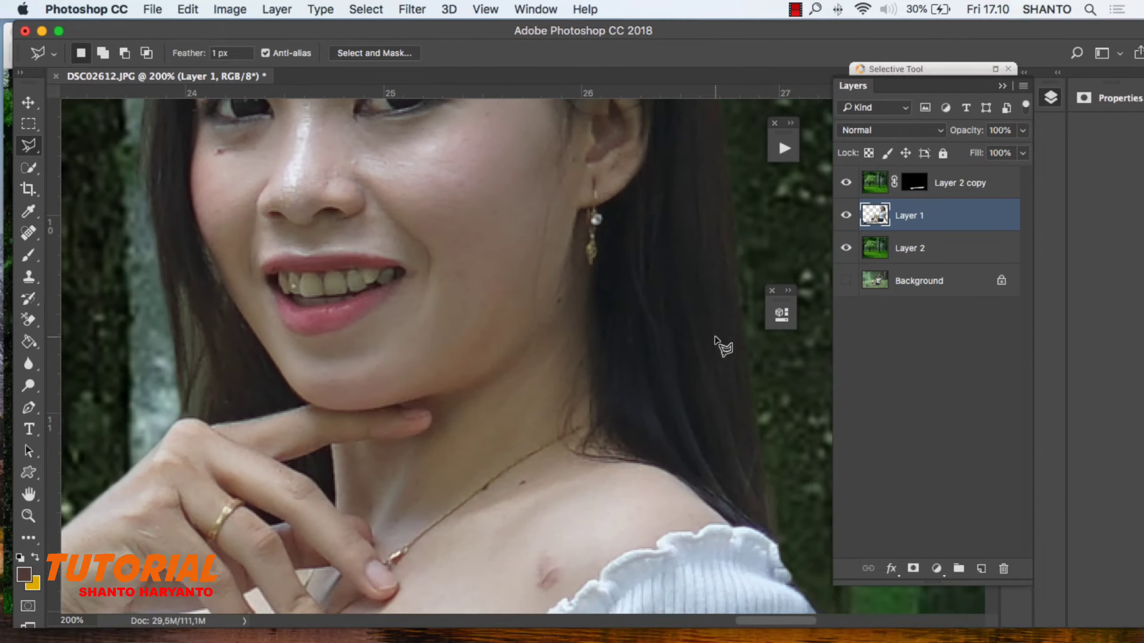
scroll(722, 344, "down", 1)
scroll(723, 342, "down", 5)
scroll(723, 340, "down", 5)
Zoom out to the whole figure and make Layer 2 copy the active layer.
key("m")
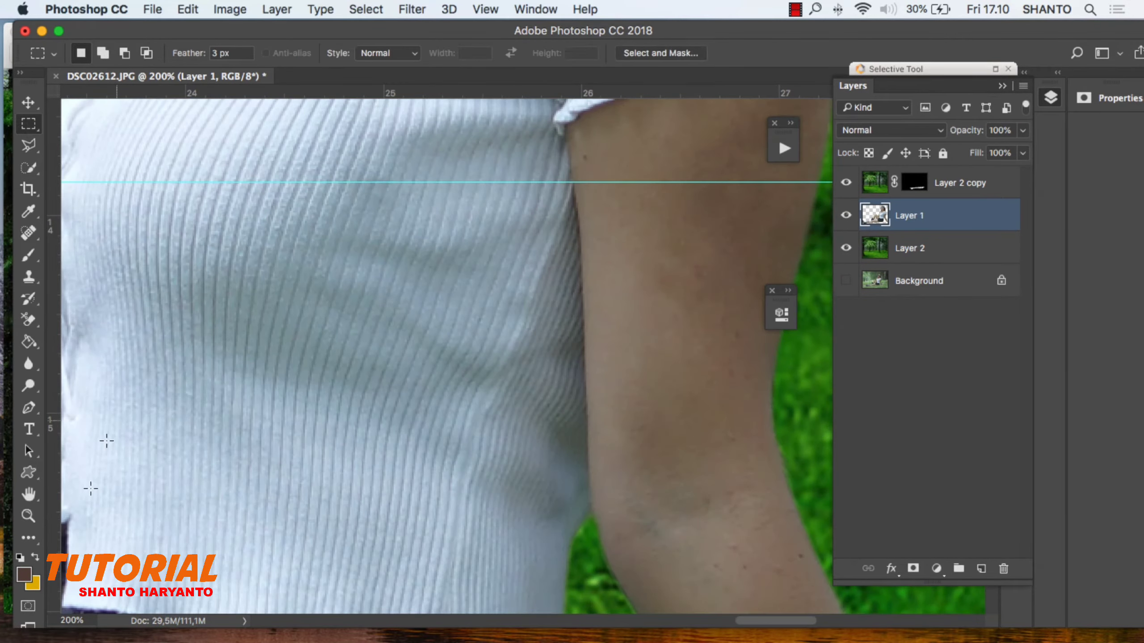
key("z")
left_click(198, 270, "alt")
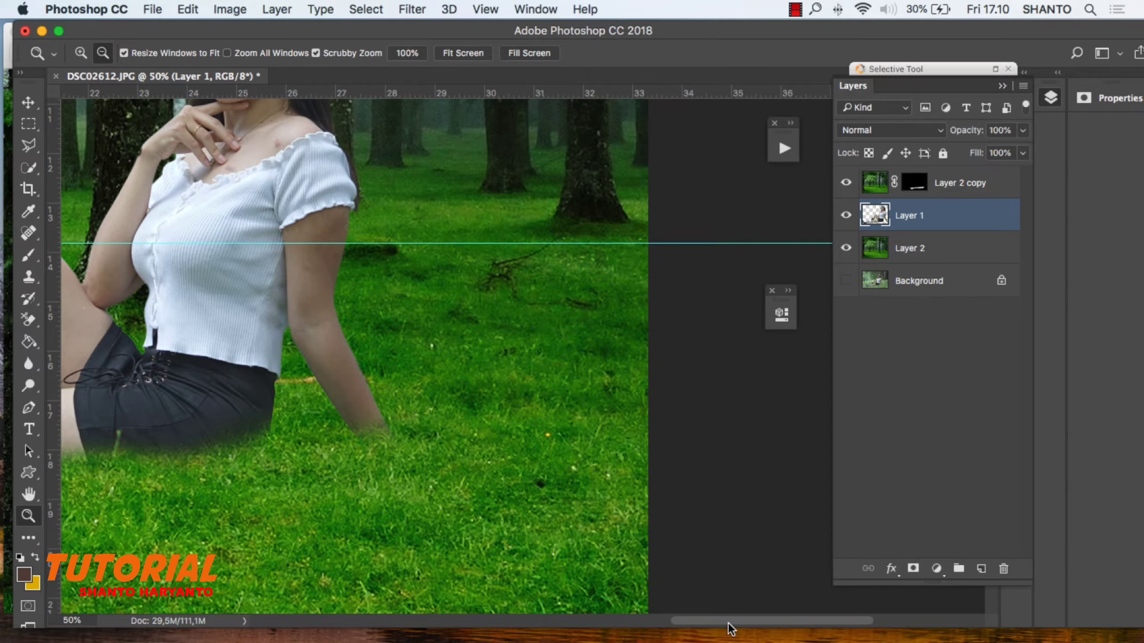
scroll(729, 627, "left", 10)
left_click(964, 181)
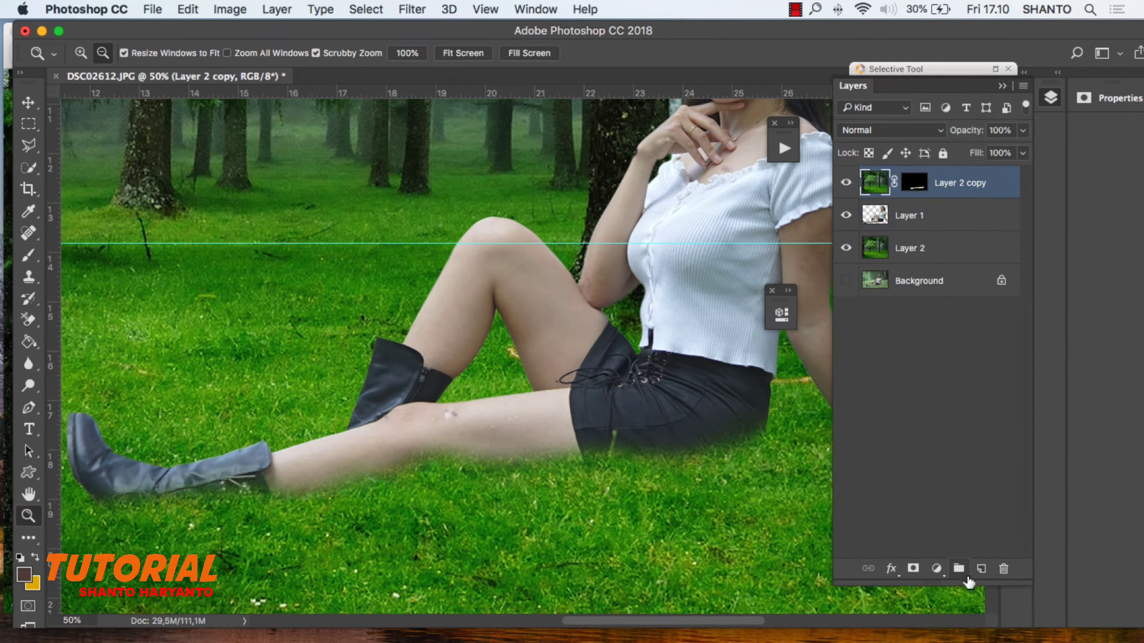
Add new Layer 3 and set the foreground to a dark green sampled from the grass.
left_click(981, 569)
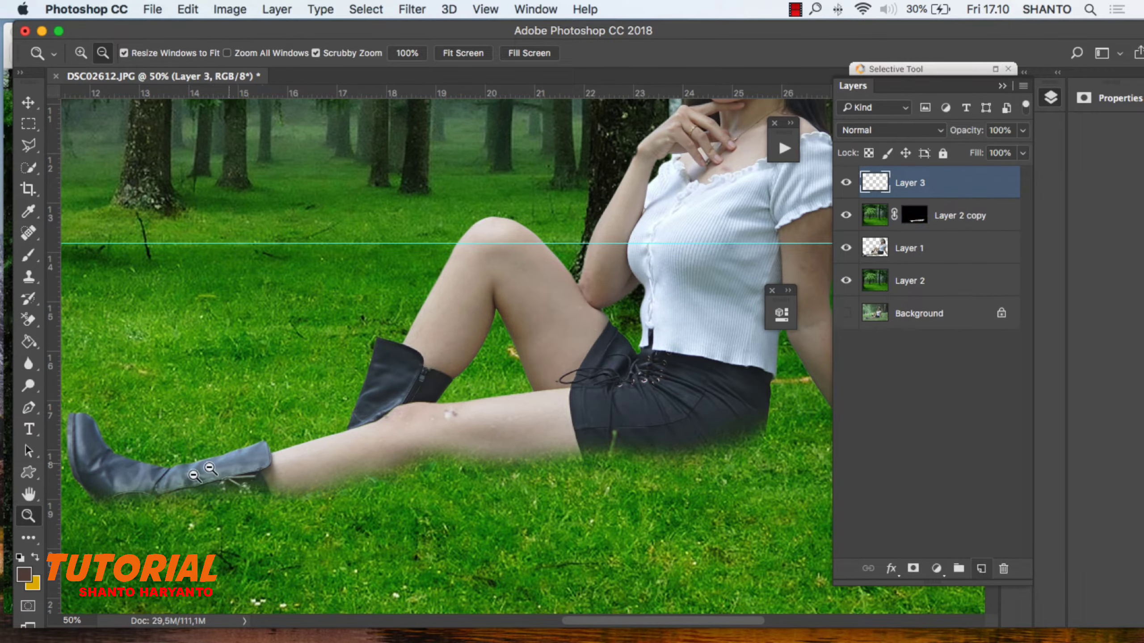
left_click(24, 575)
left_click(814, 319)
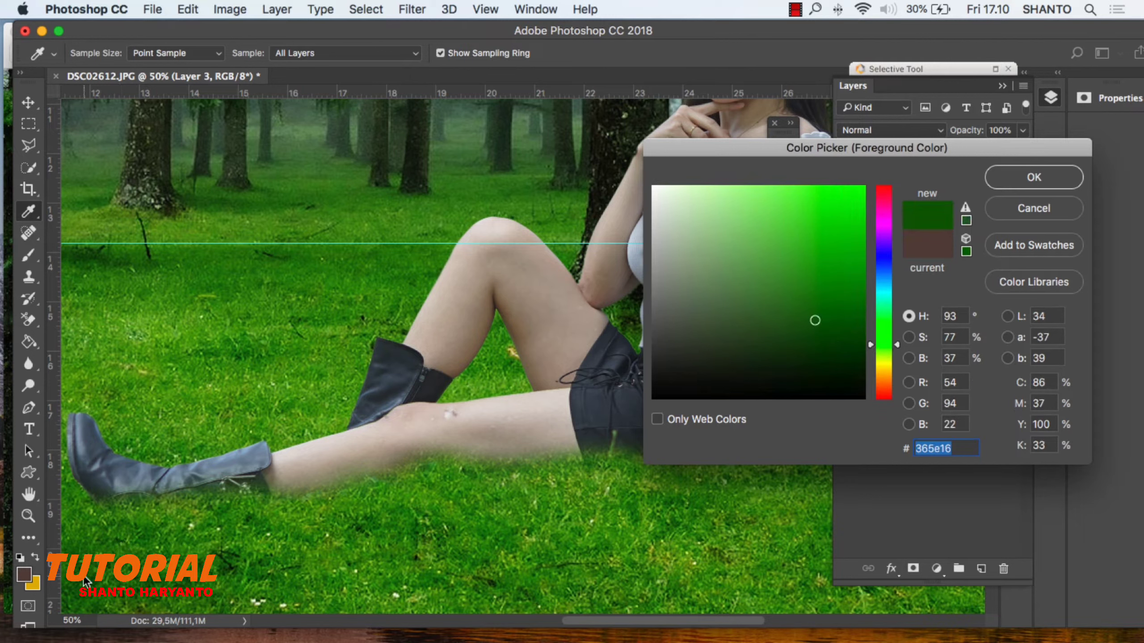
left_click(805, 337)
key("Return")
key("b")
left_click(468, 53)
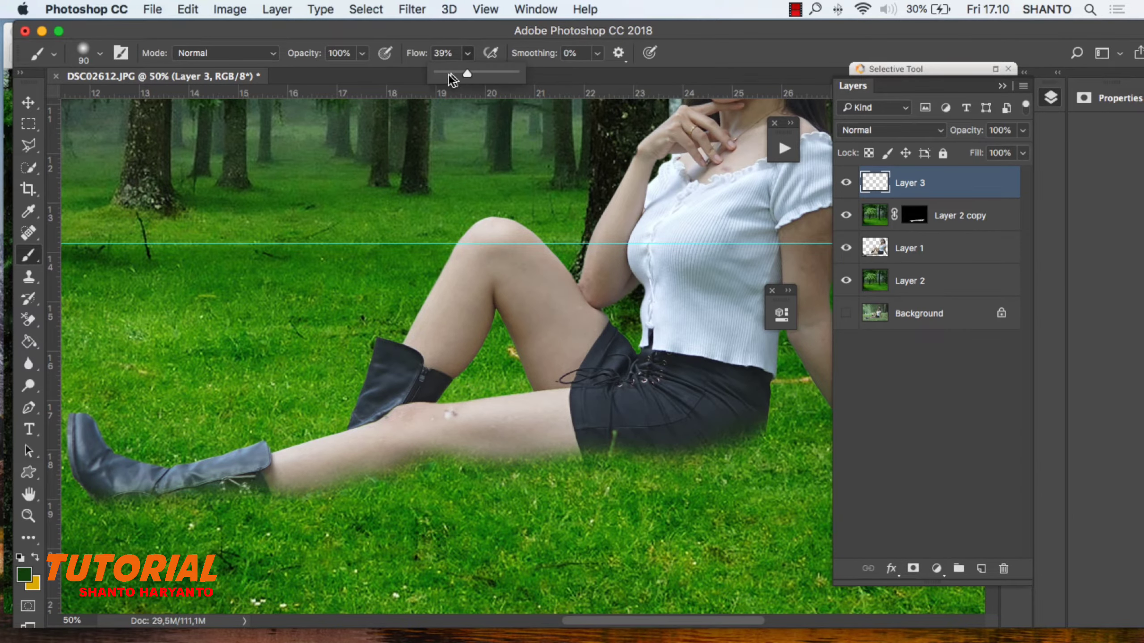
Paint a soft shadow under the leg, wrist and boot, and set Layer 3 opacity to 64%.
mouse_move(538, 476)
left_mouse_down()
mouse_move(444, 473)
mouse_move(131, 508)
mouse_move(637, 450)
mouse_move(760, 429)
mouse_move(813, 406)
left_mouse_up()
scroll(679, 603, "right", 6)
mouse_move(626, 451)
left_mouse_down()
mouse_move(587, 408)
mouse_move(459, 447)
mouse_move(557, 447)
mouse_move(550, 454)
mouse_move(90, 503)
left_mouse_up()
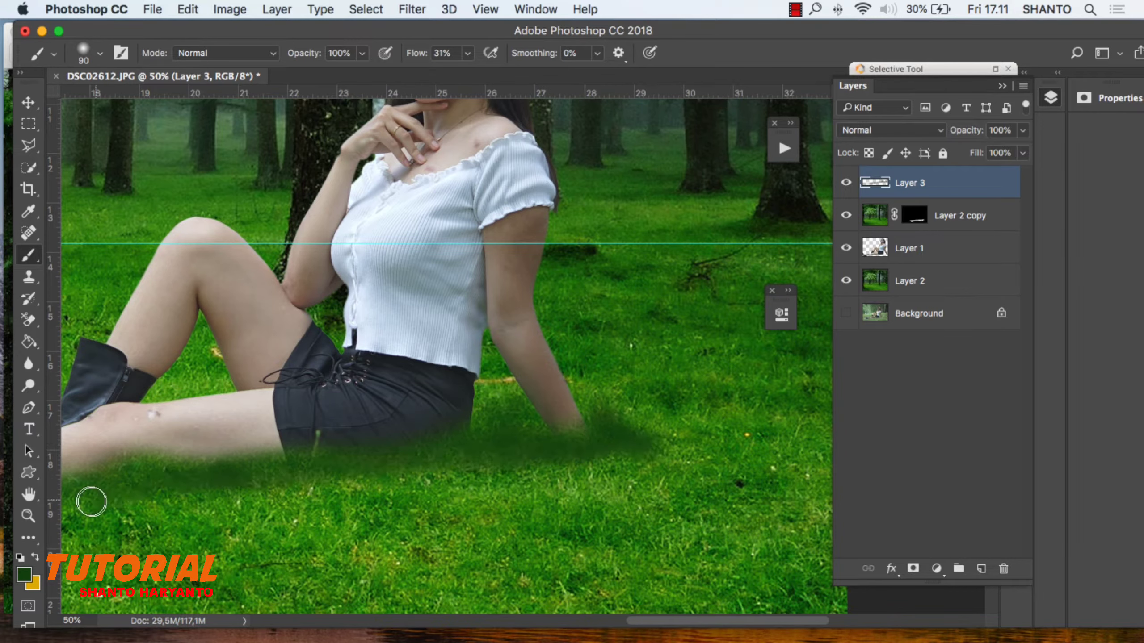
scroll(620, 622, "left", 9)
mouse_move(597, 491)
left_mouse_down()
mouse_move(270, 525)
mouse_move(223, 508)
left_mouse_up()
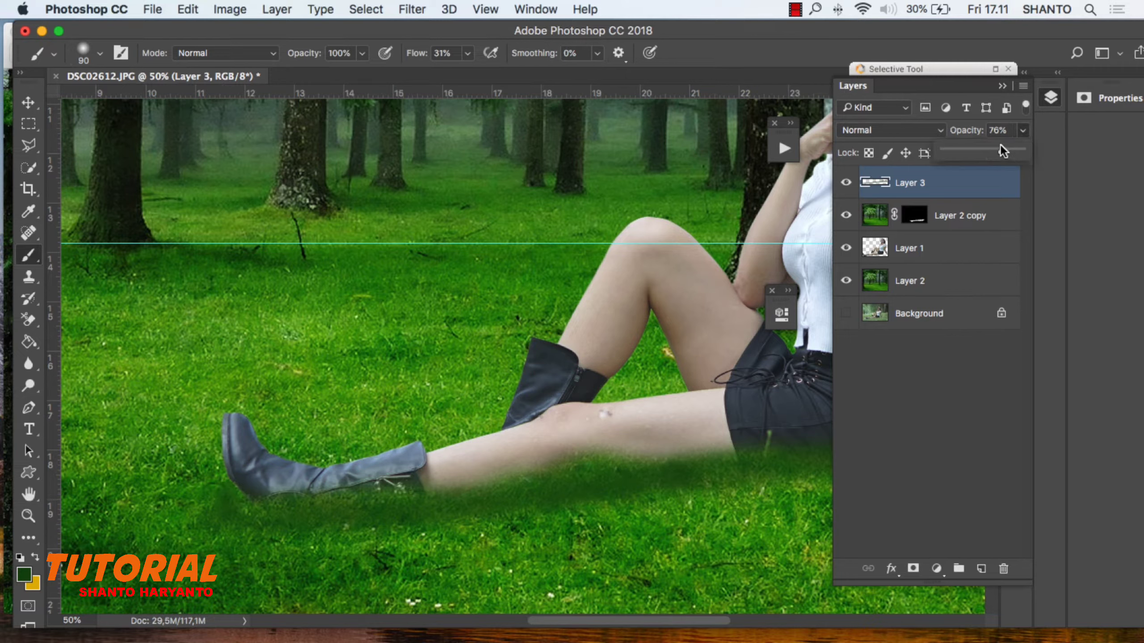
left_click_drag(1023, 130, 990, 149)
Add new Layer 4 above Layer 2 and enlarge the brush to 250 px.
key("z")
left_click(549, 473, "alt")
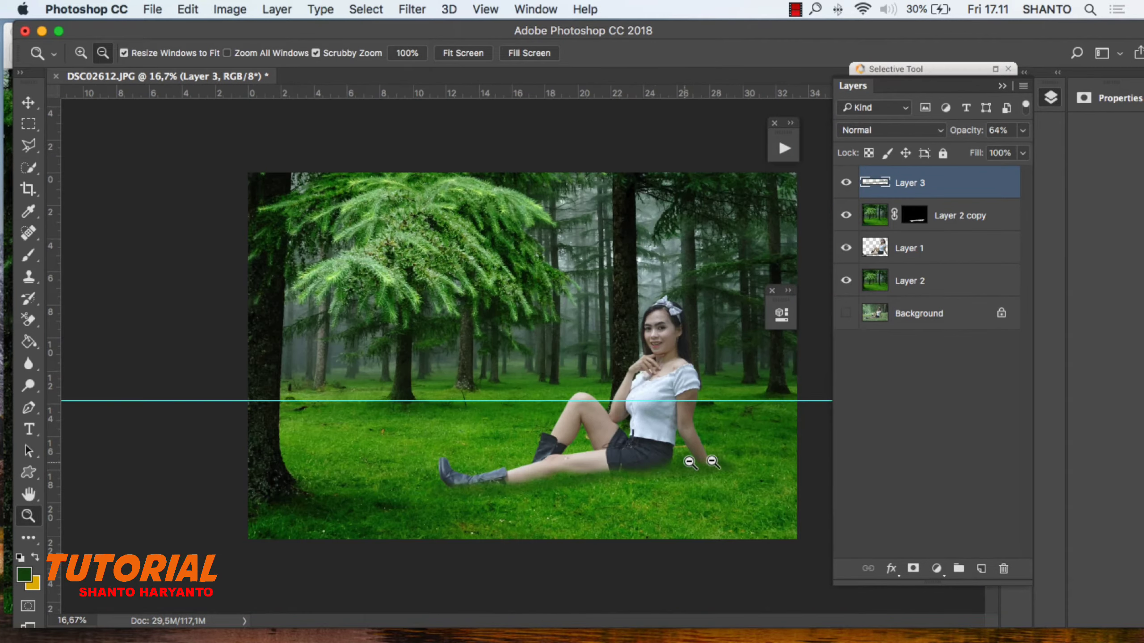
left_click(697, 460, "alt")
left_click(694, 429, "alt")
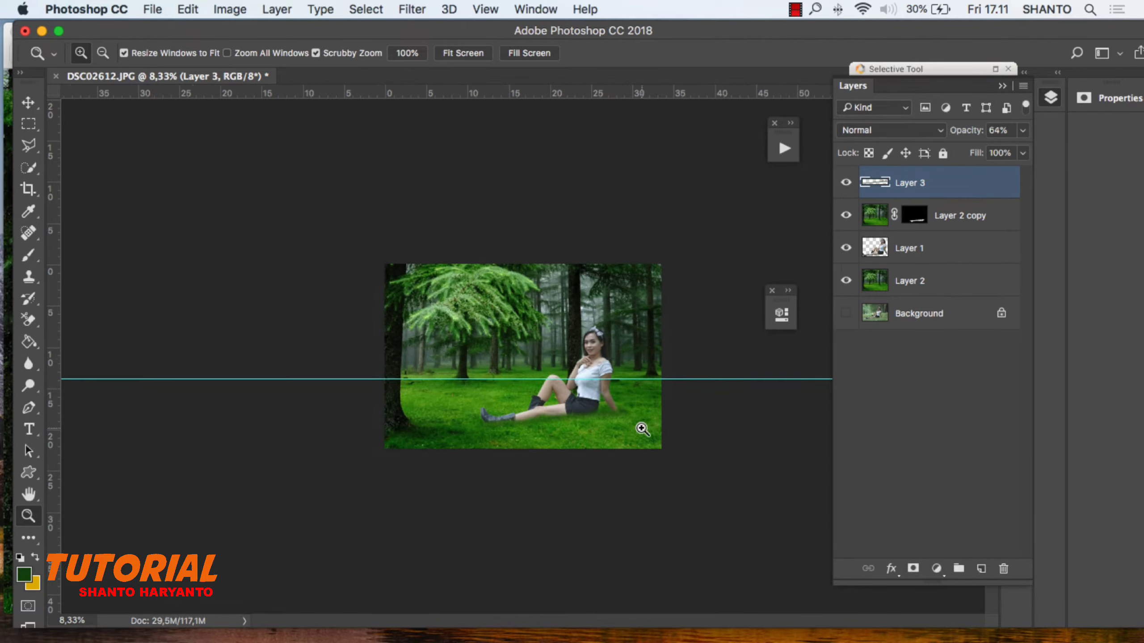
left_click(643, 429)
left_click(477, 345)
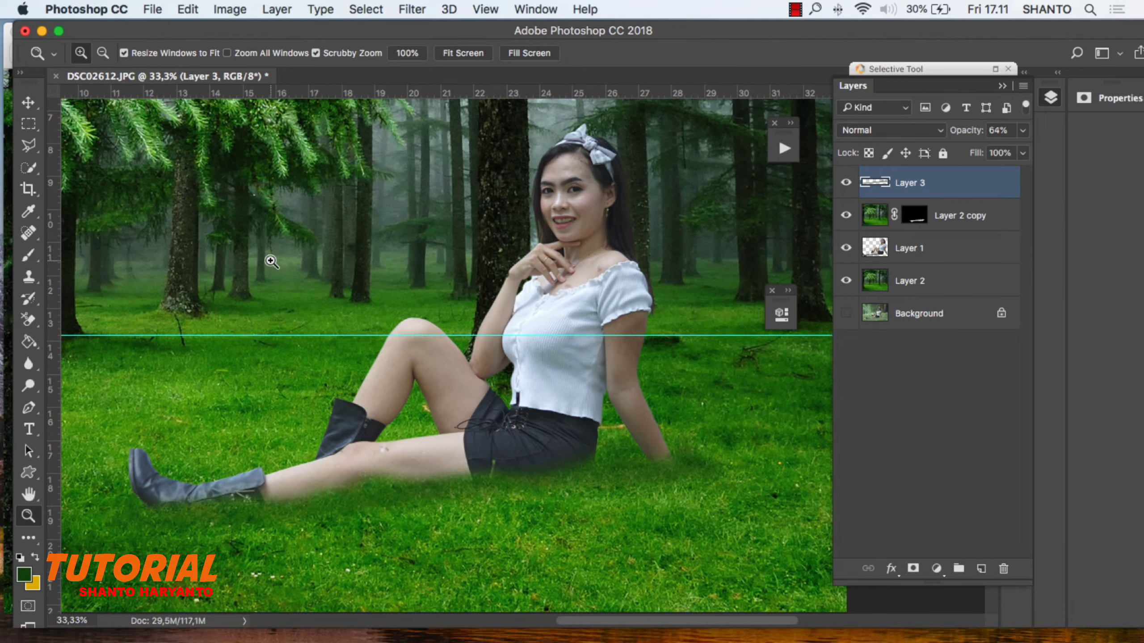
left_click(27, 255)
left_click(910, 280)
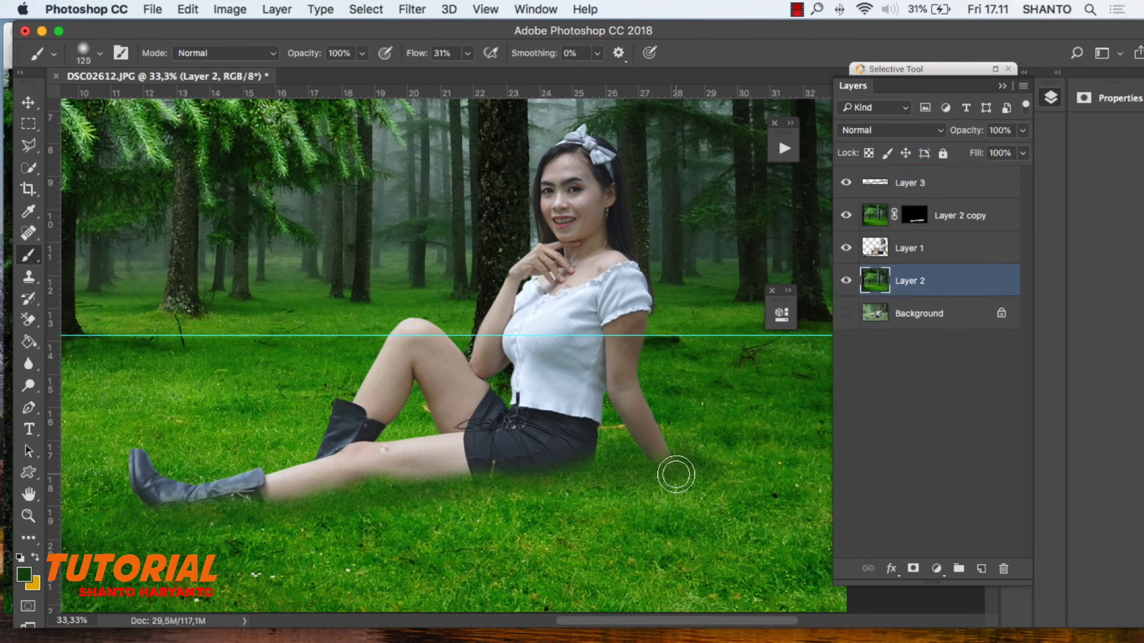
left_click(980, 568)
key("bracketright")
key("bracketright")
key("bracketright")
Paint dark green shadow near the hand and under the legs, and lower Layer 4 to 32% opacity.
left_click_drag(685, 475, 585, 457)
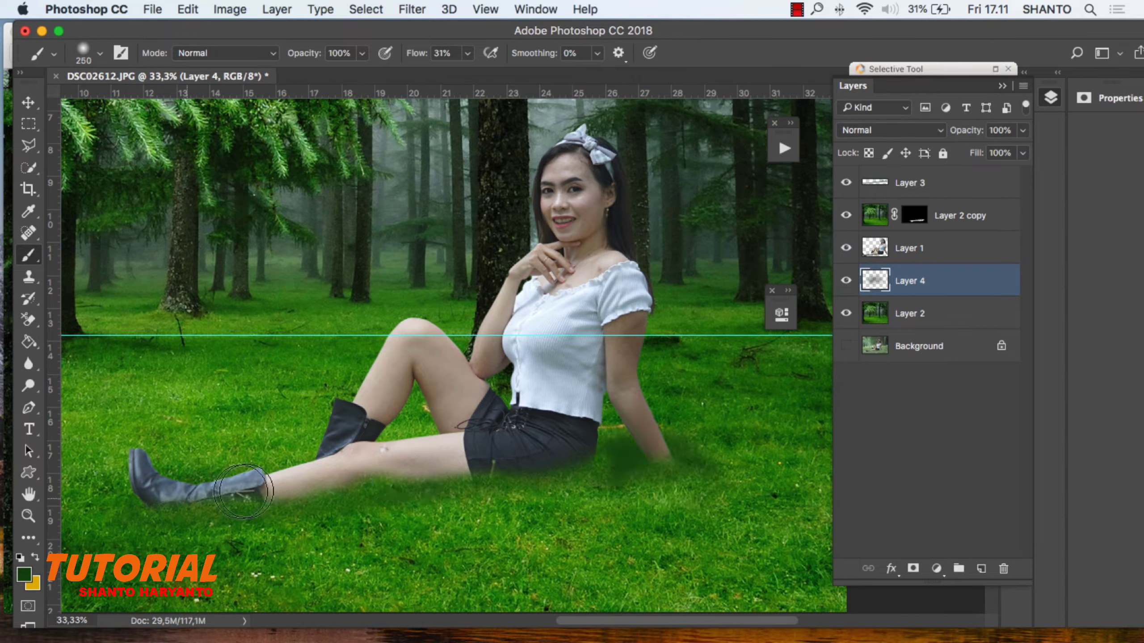
left_click_drag(243, 491, 416, 447)
left_click(1023, 152)
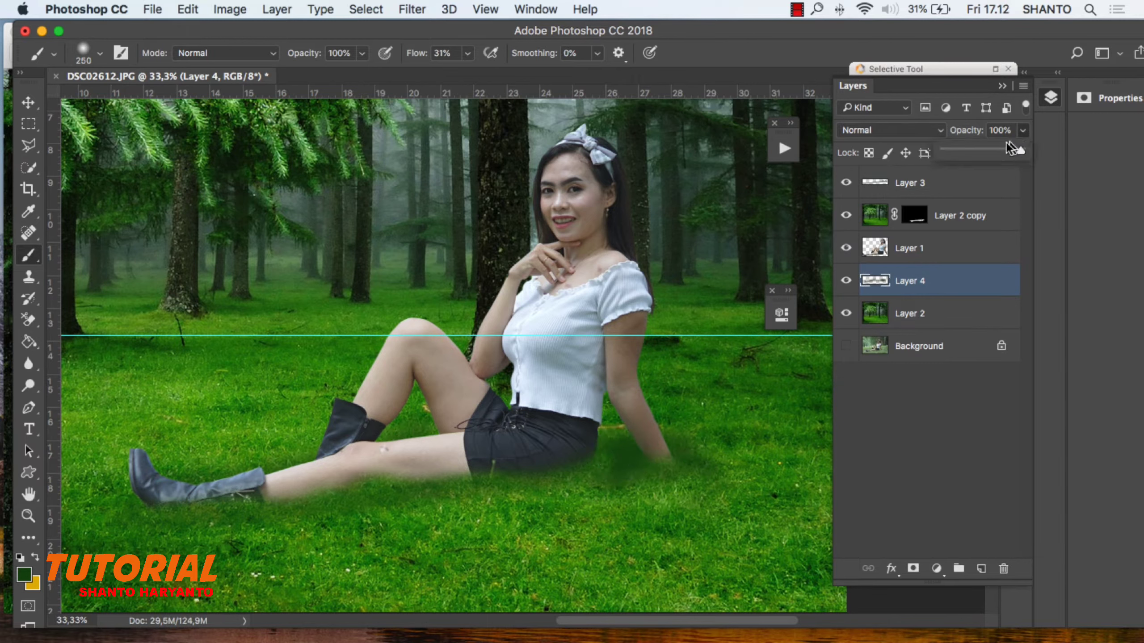
left_click_drag(1011, 148, 975, 153)
left_click(1002, 182)
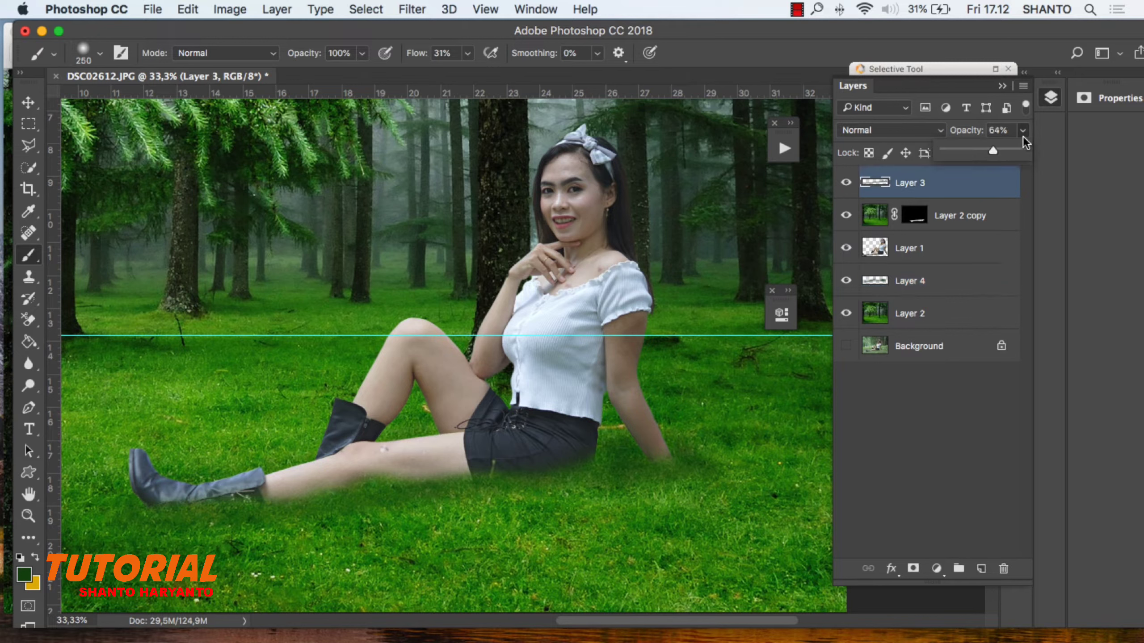
left_click(977, 212)
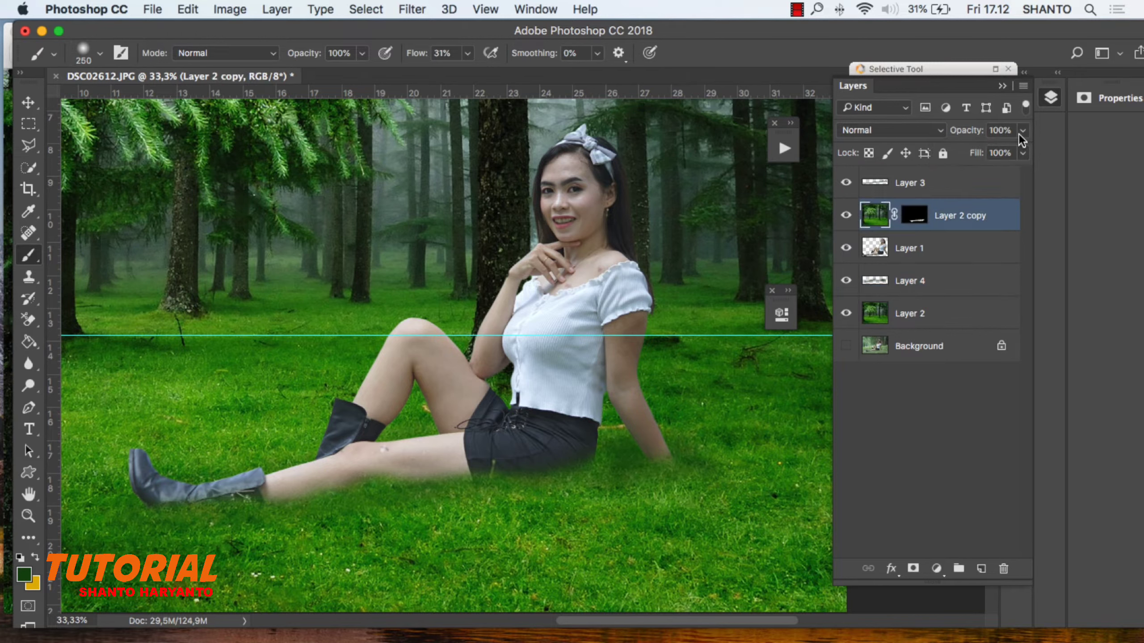
left_click(946, 288)
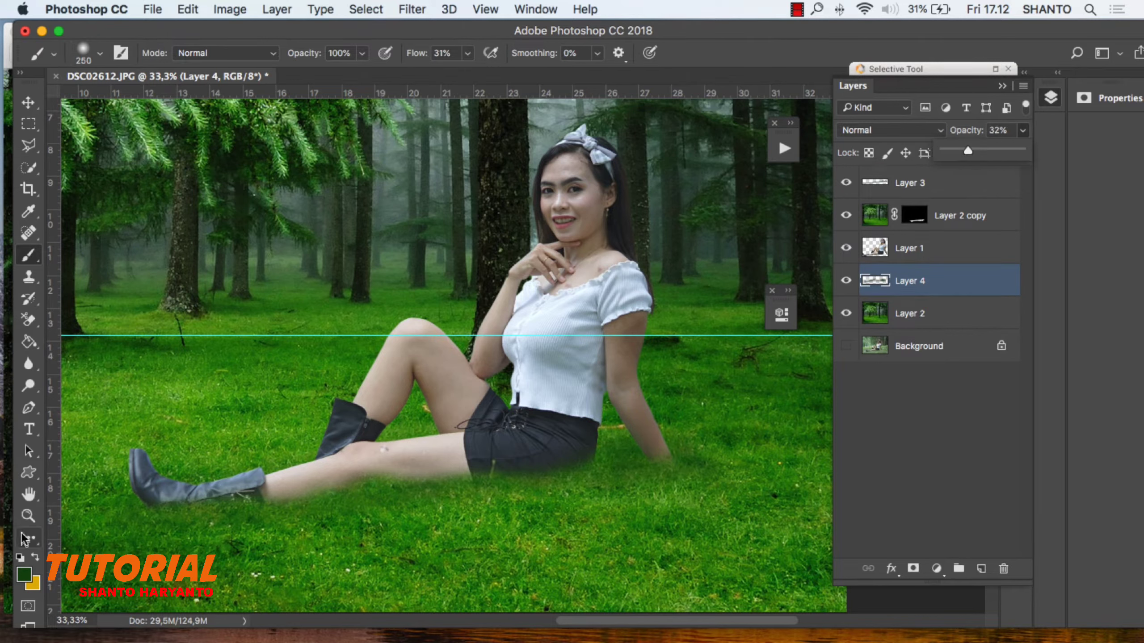
key("z")
left_click_drag(518, 262, 549, 258)
On Layer 1, draw a polygonal selection along the edge beside the raised arm.
scroll(548, 258, "up", 3)
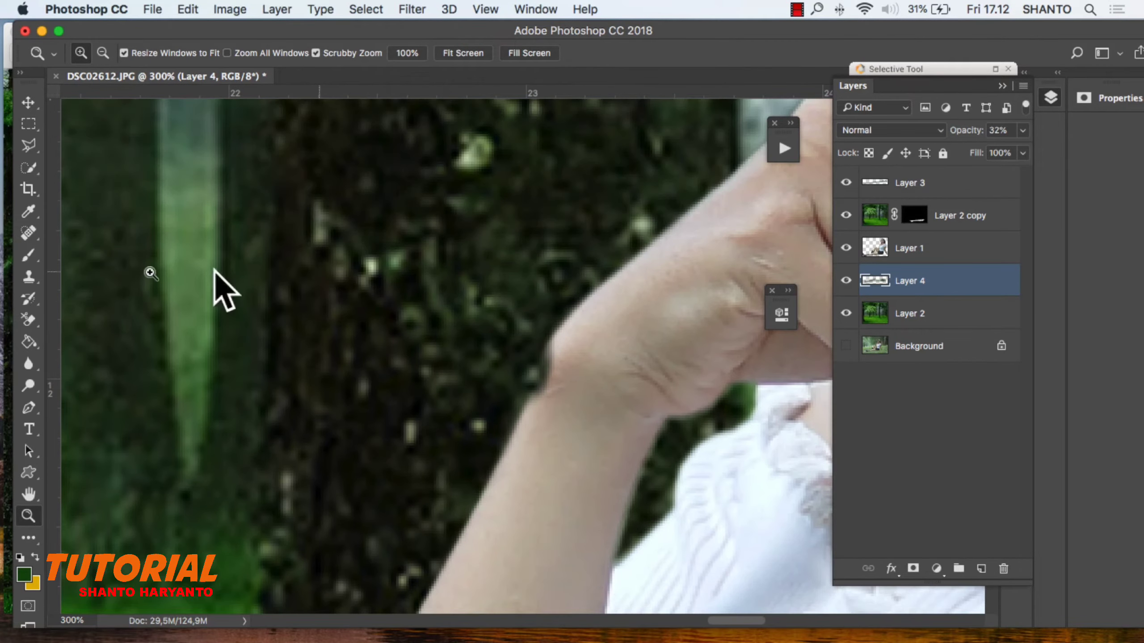
key("alt+bracketright")
left_click(28, 145)
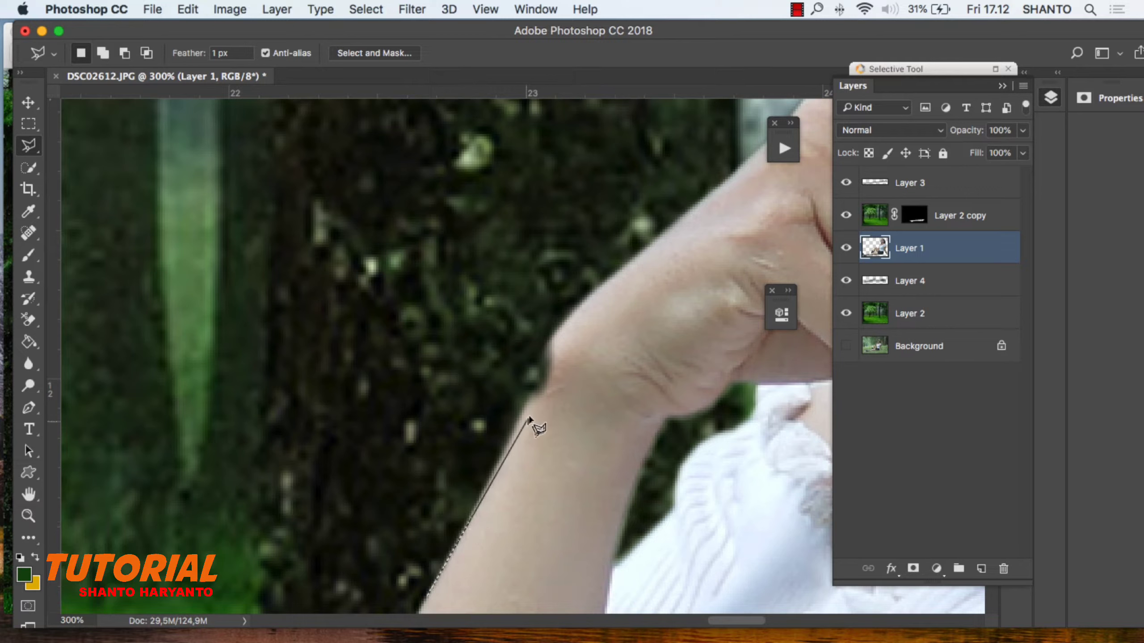
left_click(599, 223)
left_click(456, 260)
double_click(358, 430)
Zoom out to show the whole composite and bring up the adjustment layer types.
left_click(28, 124)
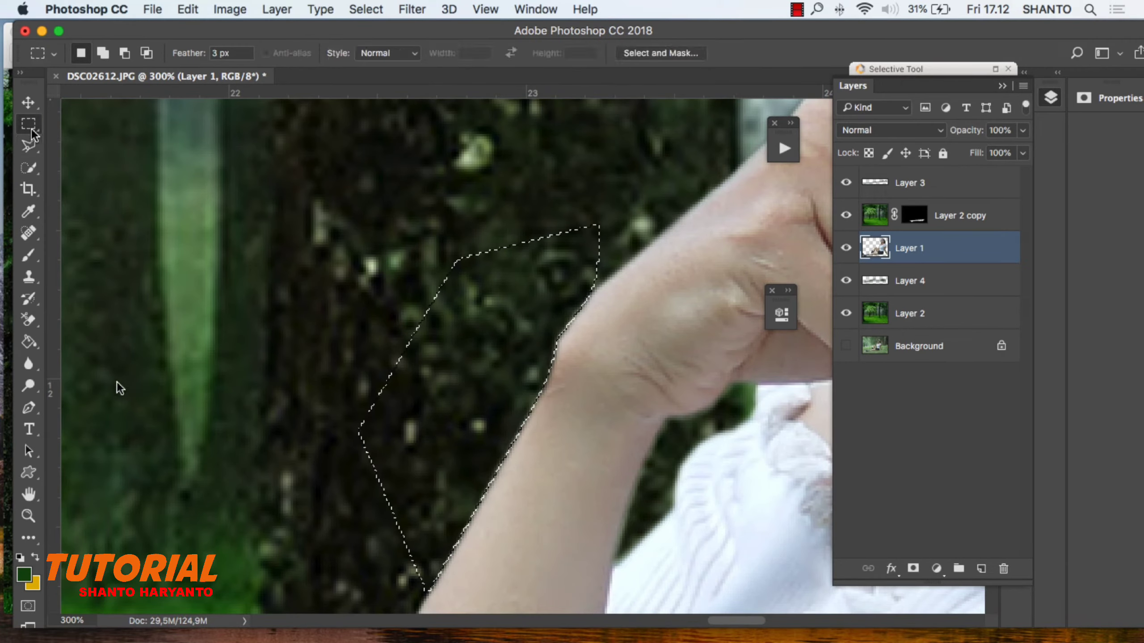
key("z")
left_click(409, 287, "alt")
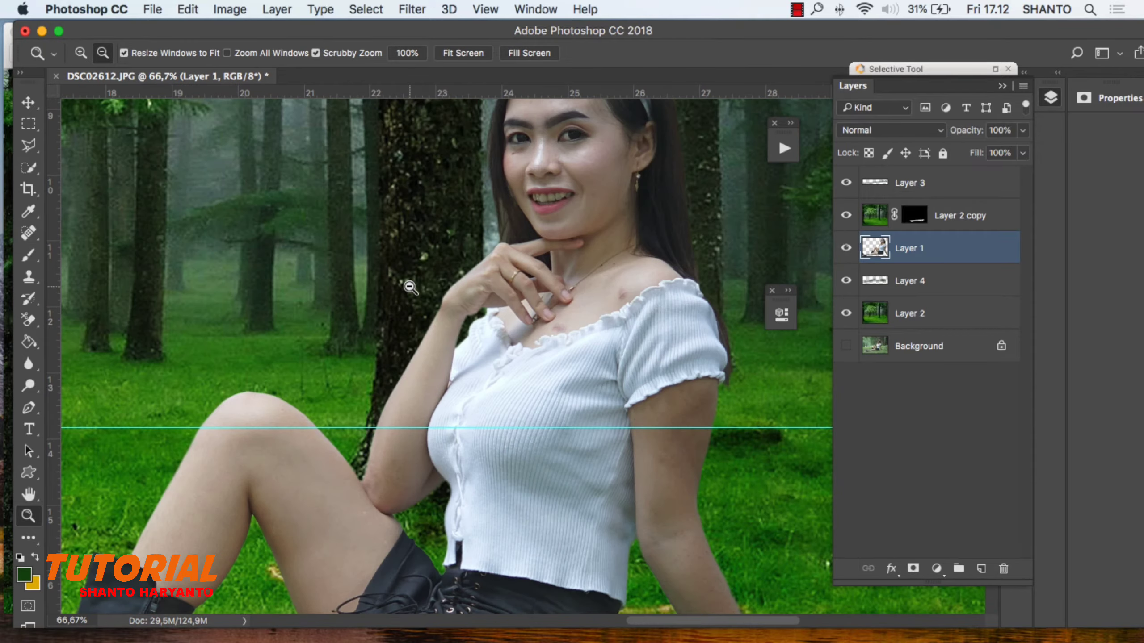
left_click(489, 366, "alt")
left_click(500, 471, "alt")
left_click(936, 568)
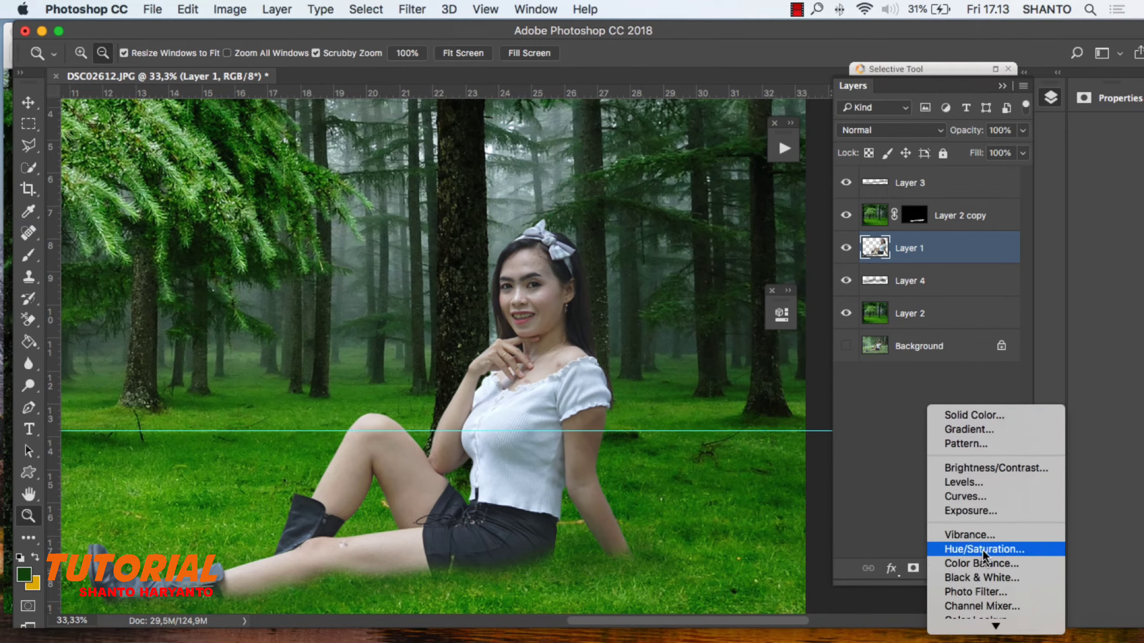
Add a Brightness/Contrast adjustment layer above Layer 1.
left_click(994, 467)
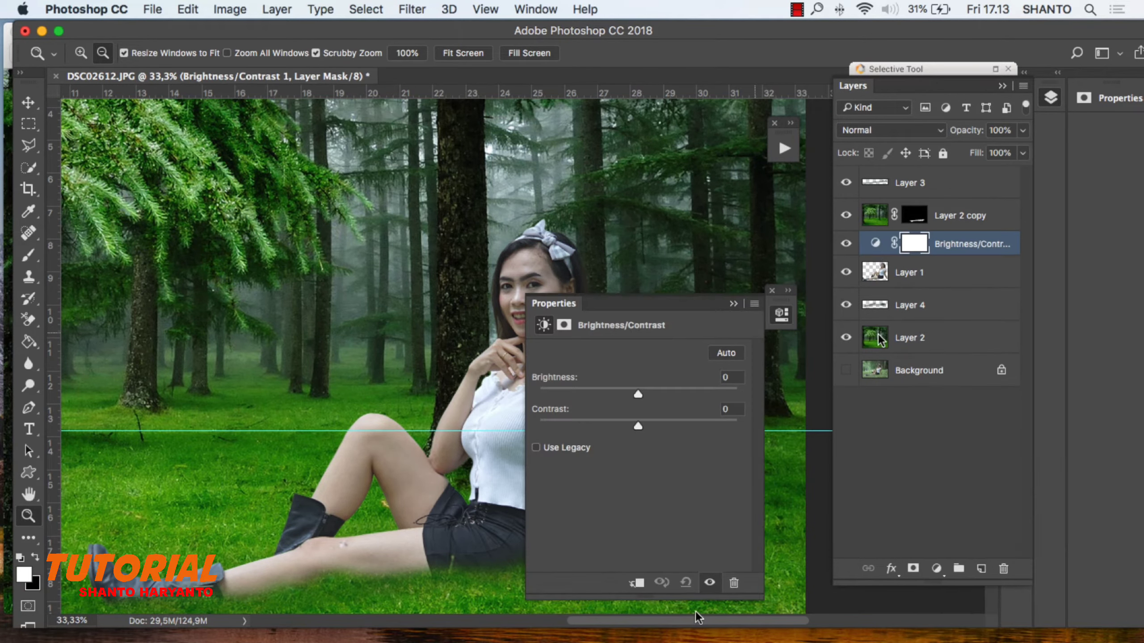
mouse_move(657, 316)
left_mouse_down()
mouse_move(973, 394)
mouse_move(964, 339)
left_mouse_up()
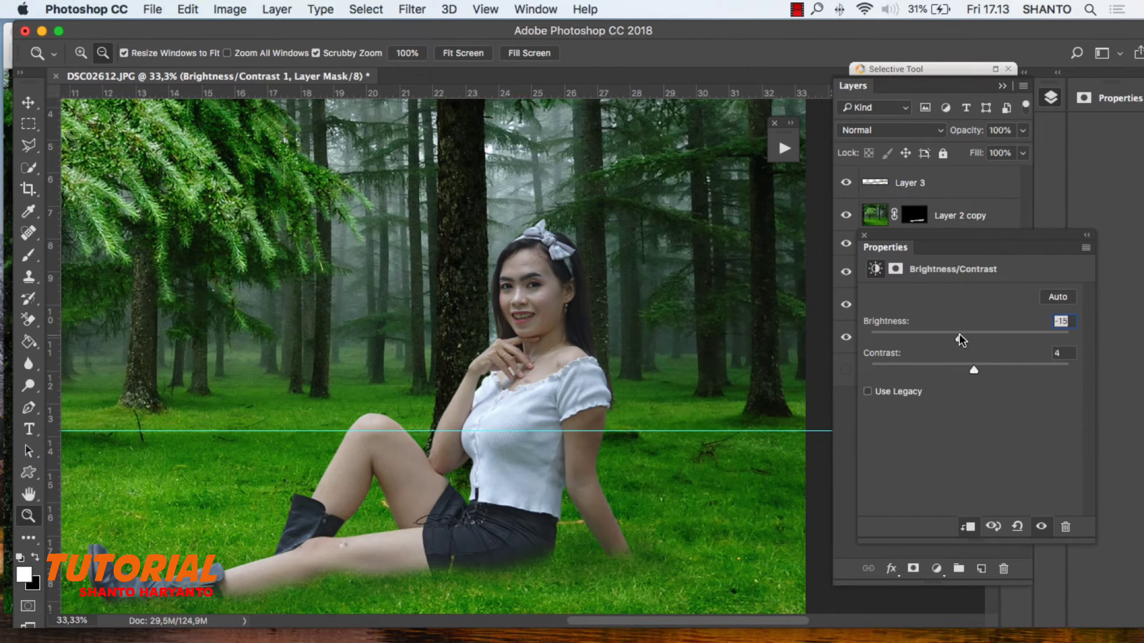
left_click(1086, 235)
Add a Curves layer clipped to the woman, raising the black point and lowering the white point.
left_click(935, 569)
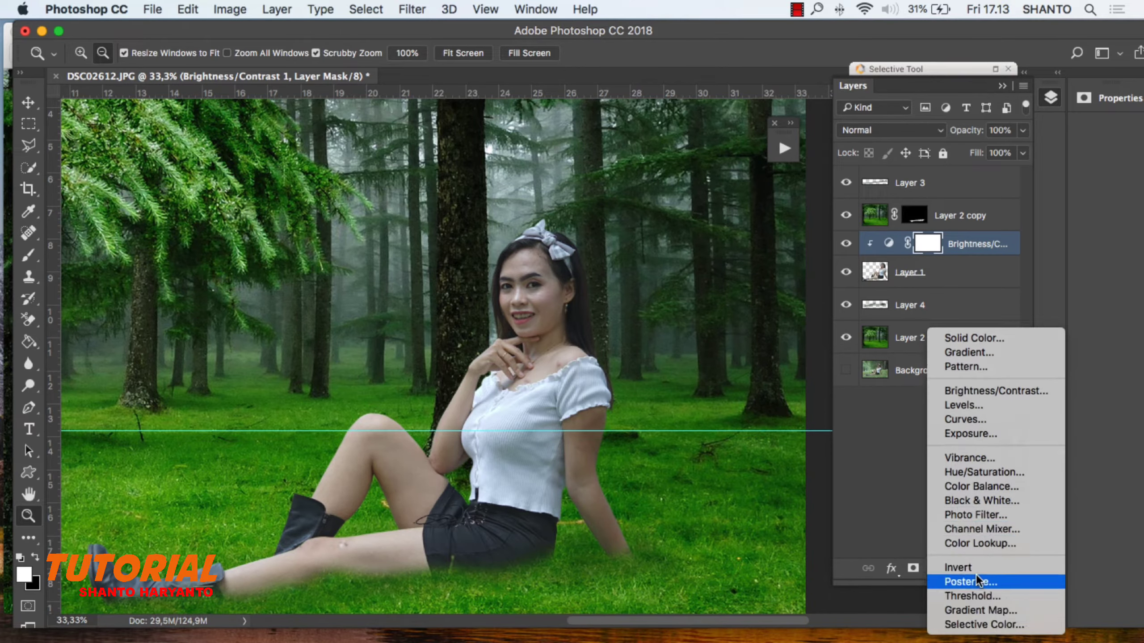
left_click(985, 418)
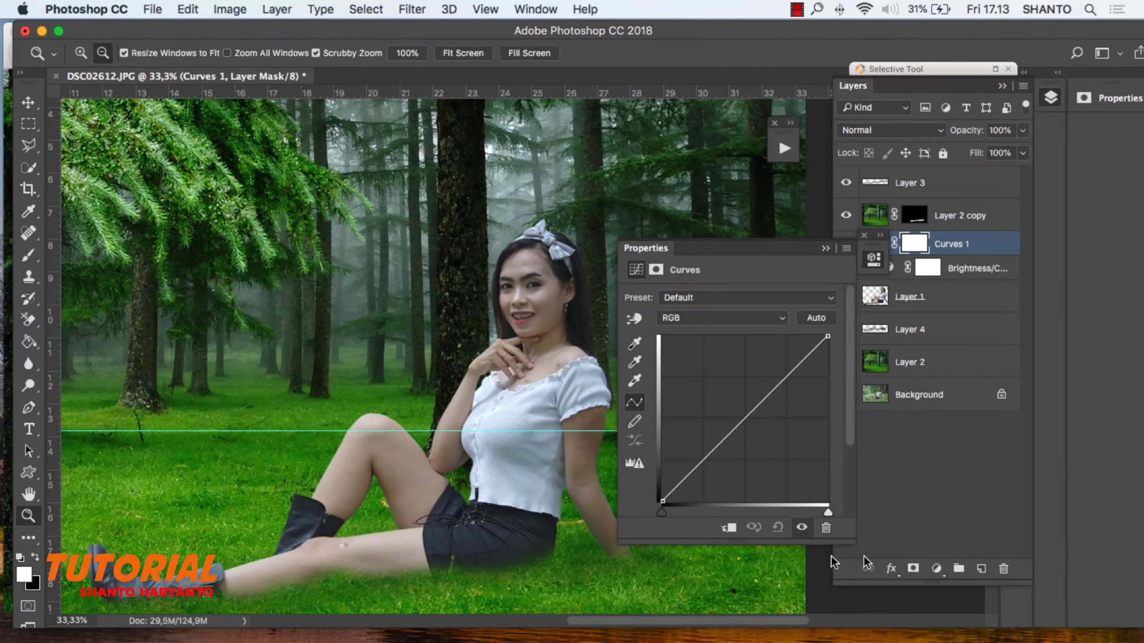
left_click(732, 527)
left_click_drag(662, 501, 663, 504)
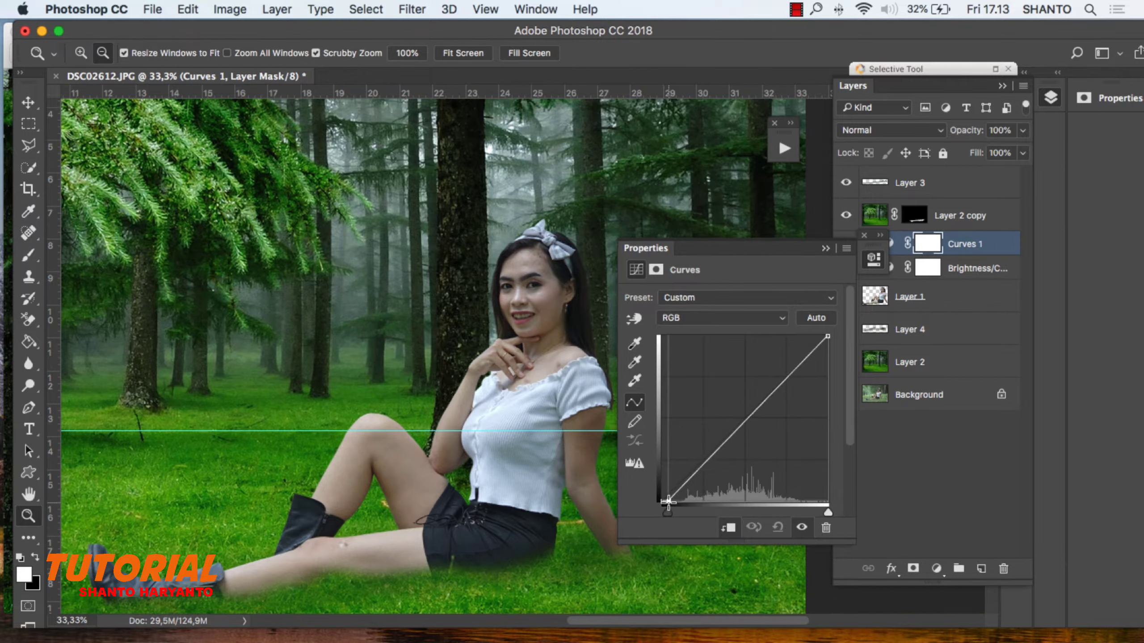
left_click_drag(663, 506, 670, 498)
left_click_drag(827, 336, 828, 347)
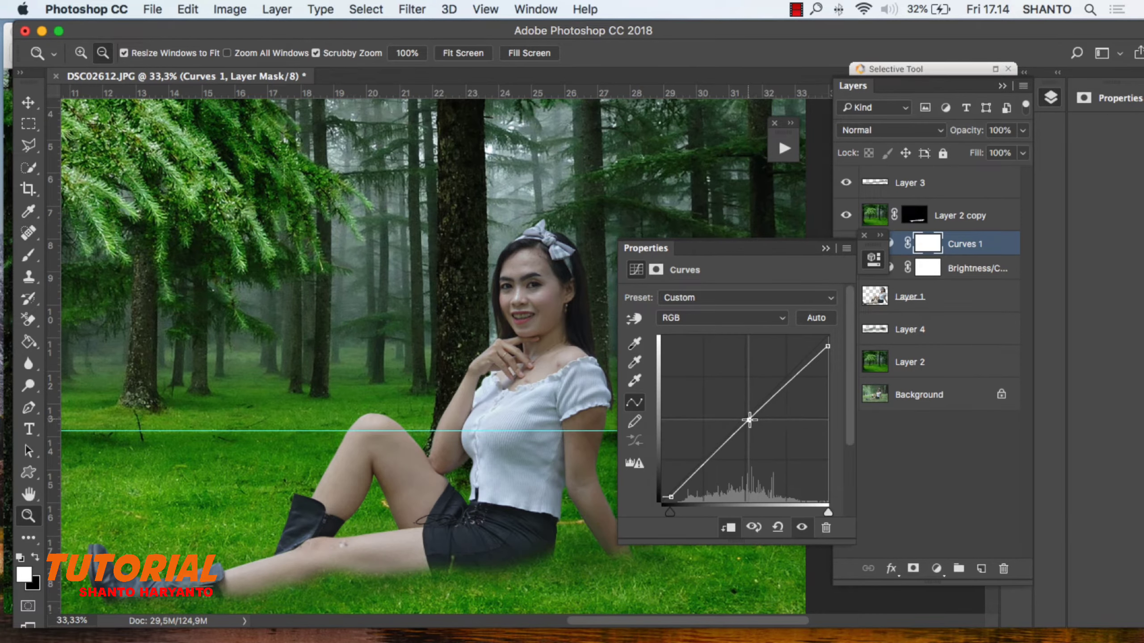
left_click(826, 248)
Zoom to 25% and merge Brightness/Contrast 1 and Curves 1 down into Layer 1.
left_click(929, 186)
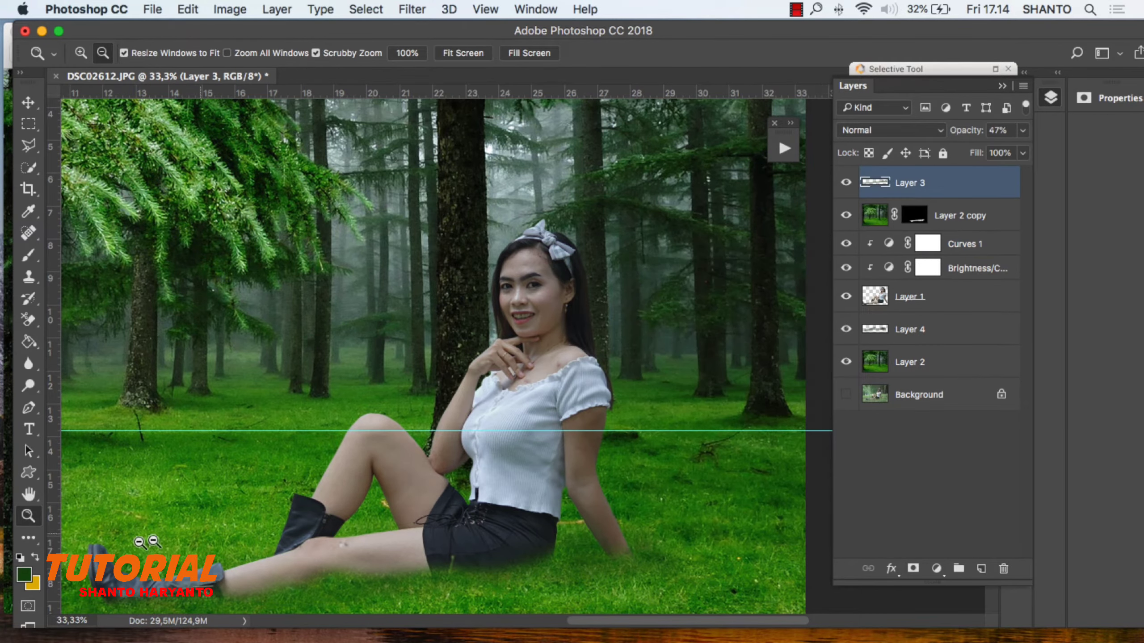
left_click(182, 216)
left_click(408, 326)
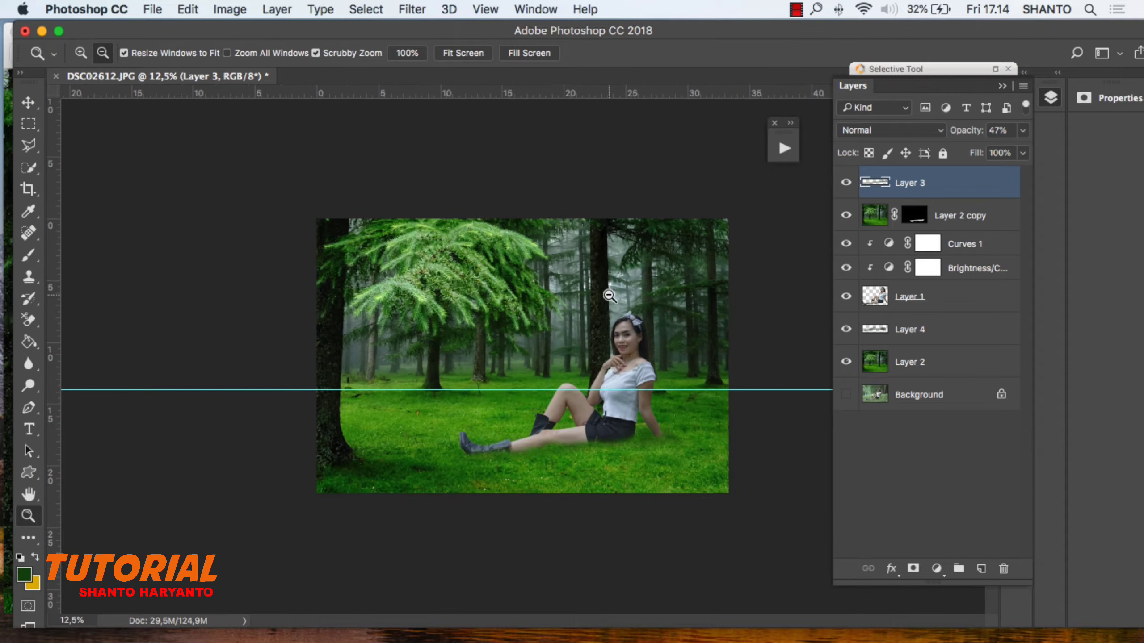
left_click(598, 340)
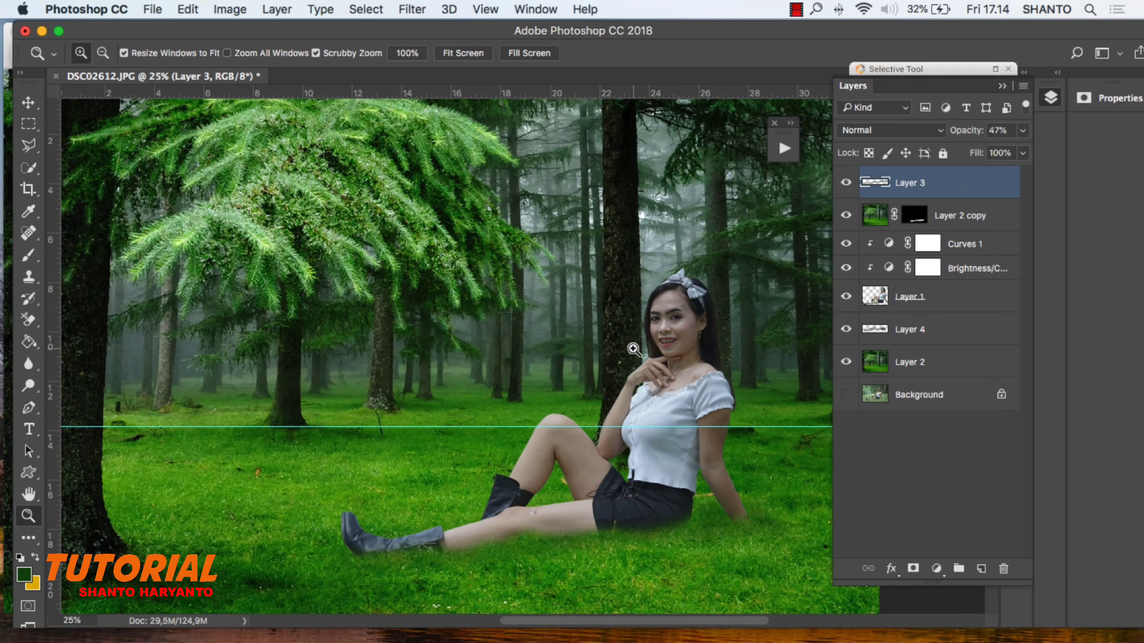
left_click(973, 253)
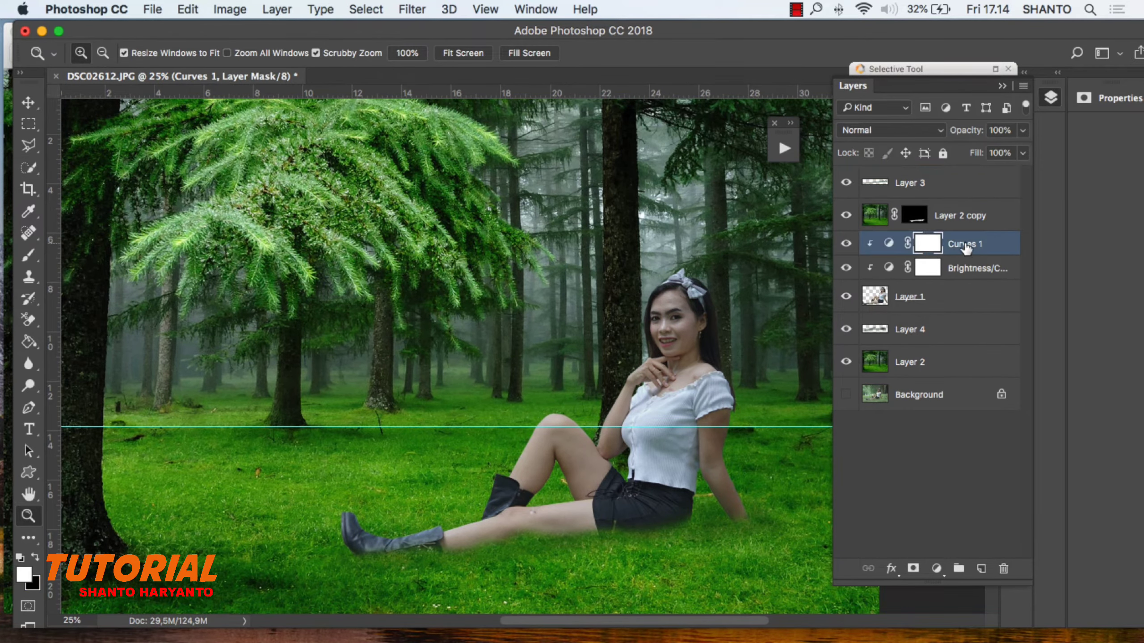
right_click(973, 243)
left_click(1046, 454)
left_click(979, 273)
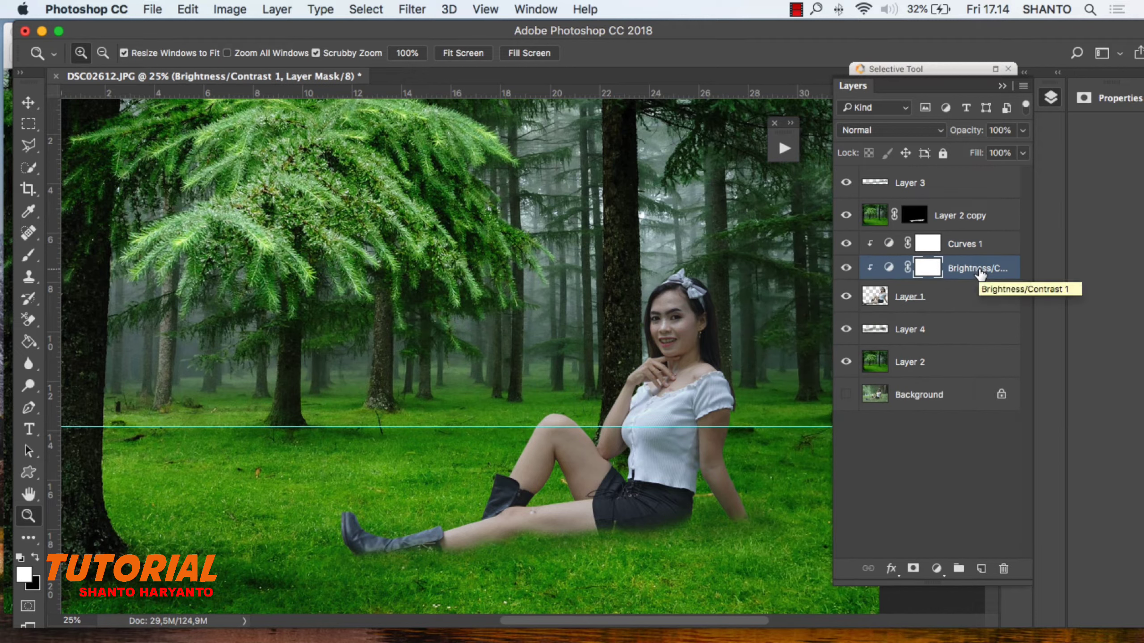
key("BackSpace")
left_click(976, 250)
key("BackSpace")
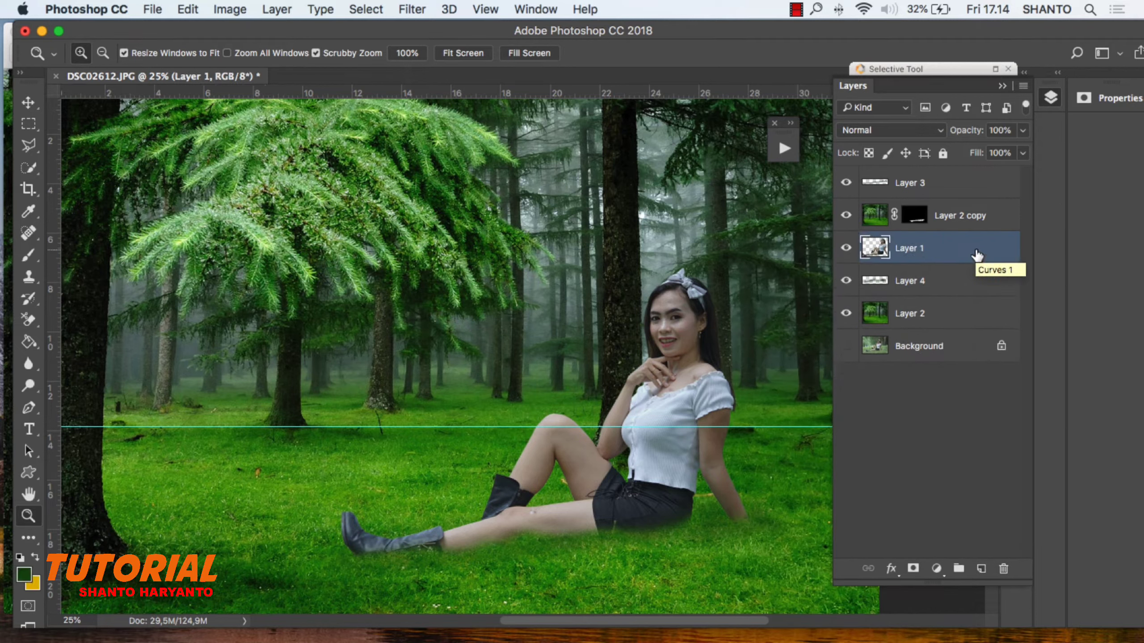
Try merging Layer 3 down, then cancel the mask-merge prompt.
left_click(965, 195)
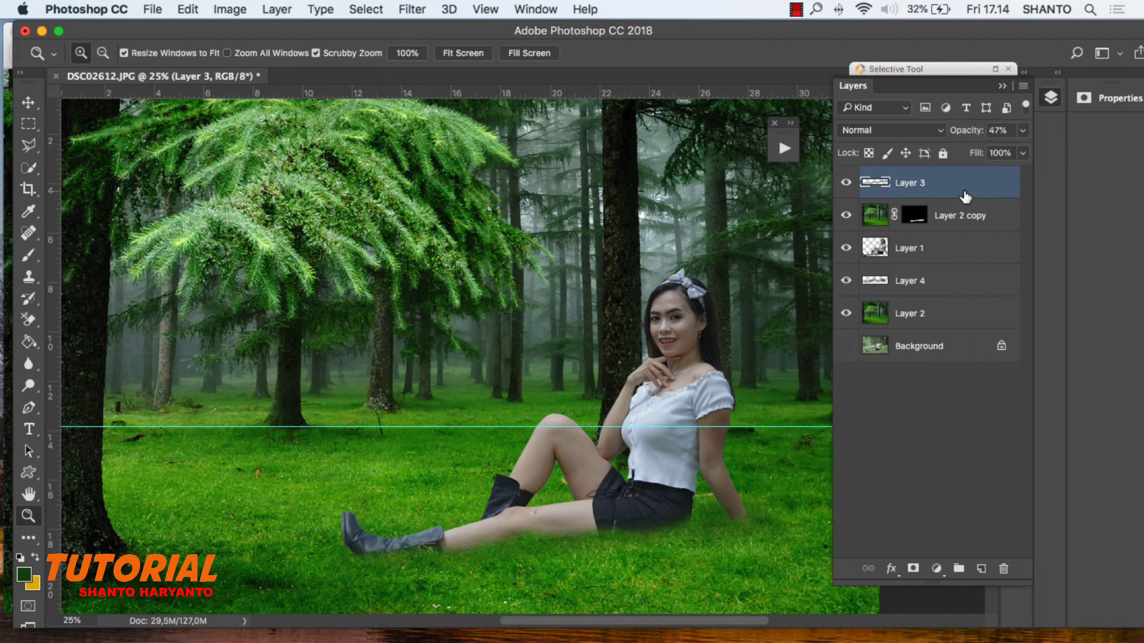
key("ctrl+e")
key("Escape")
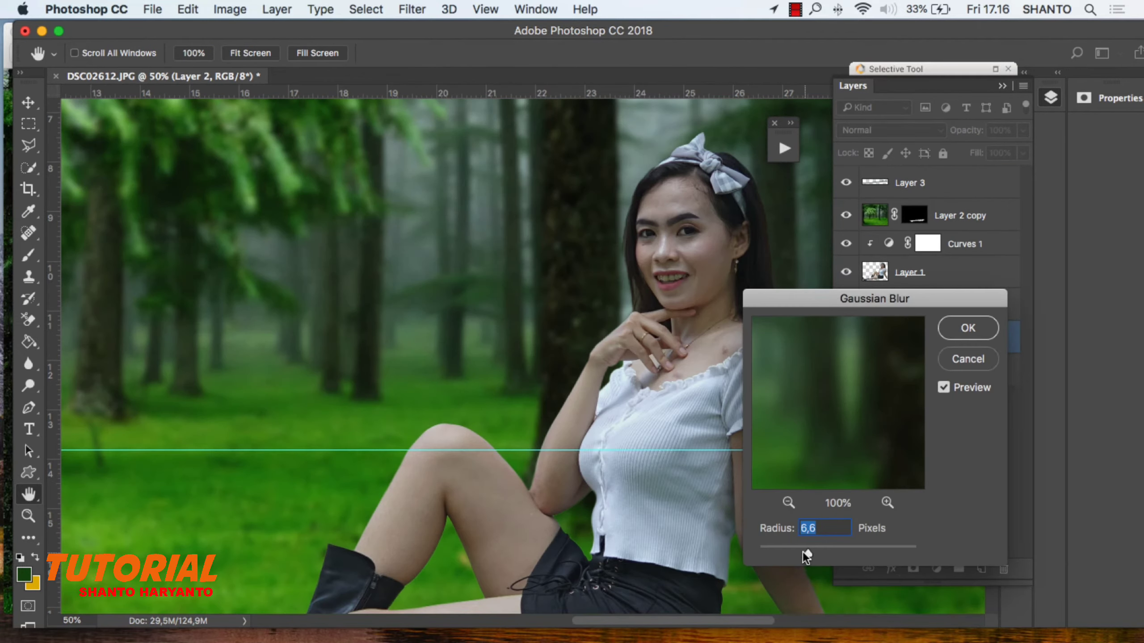
Apply a 4.7-pixel Gaussian Blur to forest Layer 2.
left_click_drag(802, 554, 799, 554)
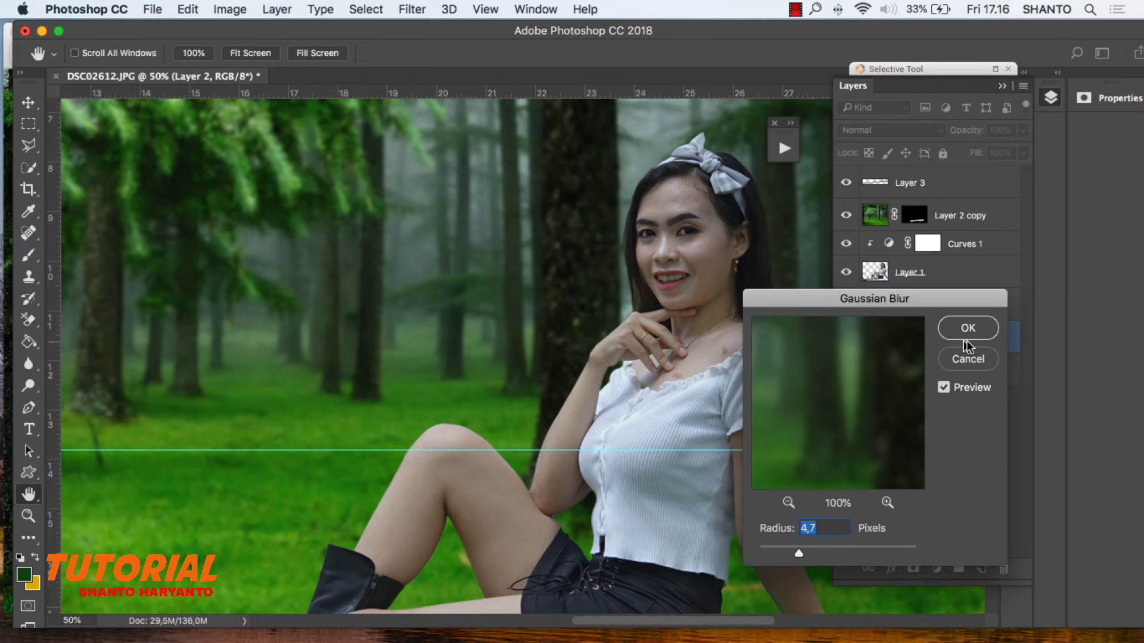
key("Return")
left_click(968, 216)
Zoom out to the whole image and stamp all visible layers into new Layer 5 at the top.
left_click(411, 9)
left_click(450, 30)
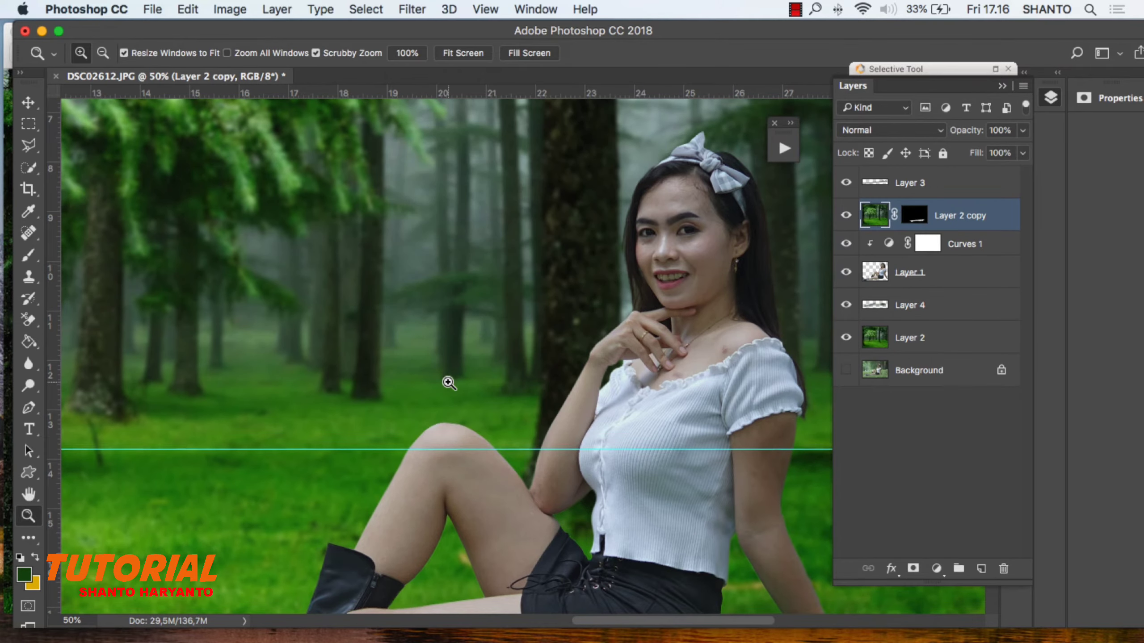
scroll(449, 382, "down", 5)
left_click(103, 53)
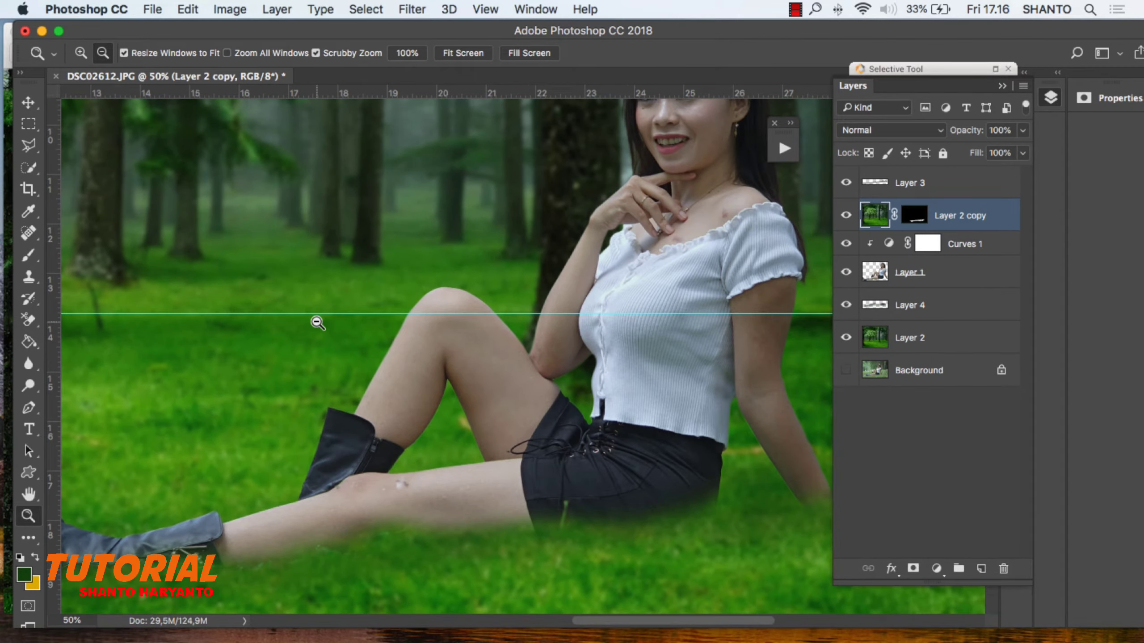
left_click(283, 316)
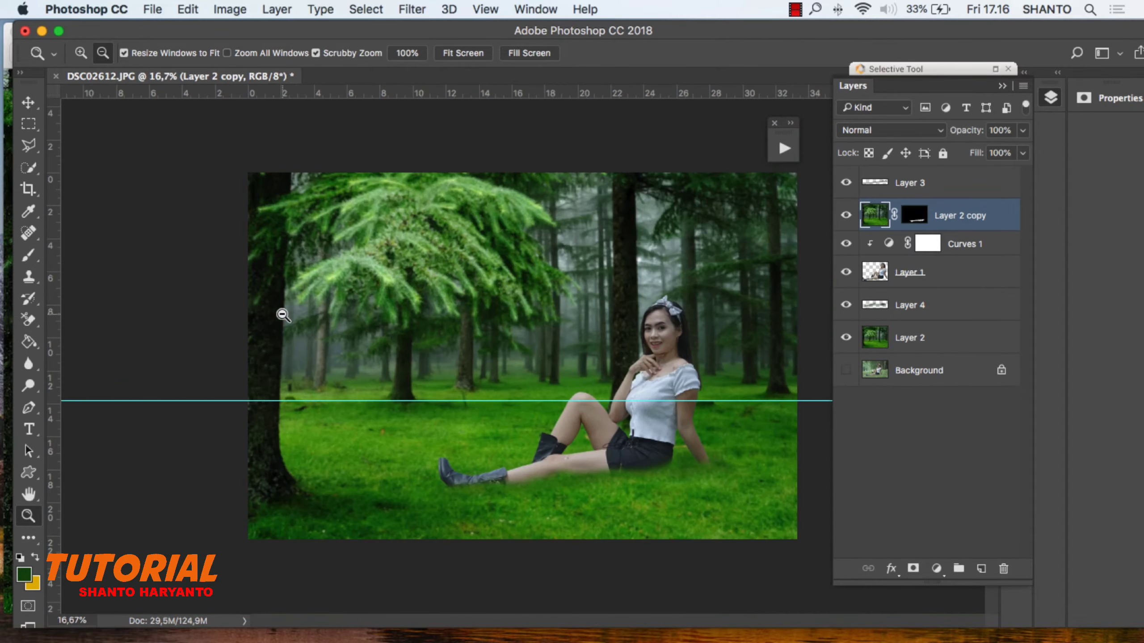
left_click(951, 193)
key("ctrl+shift+alt+e")
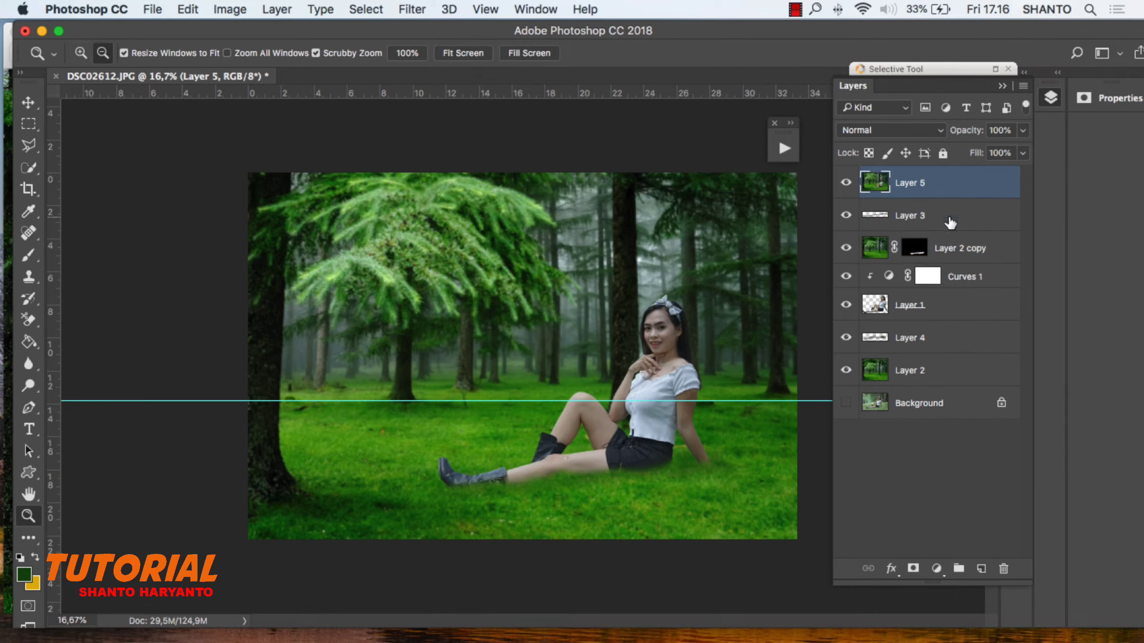
Delete the old working layers, leaving Layer 5 over the Background.
left_click(950, 222)
key("Delete")
key("Delete")
key("Delete")
key("Delete")
key("Delete")
key("Delete")
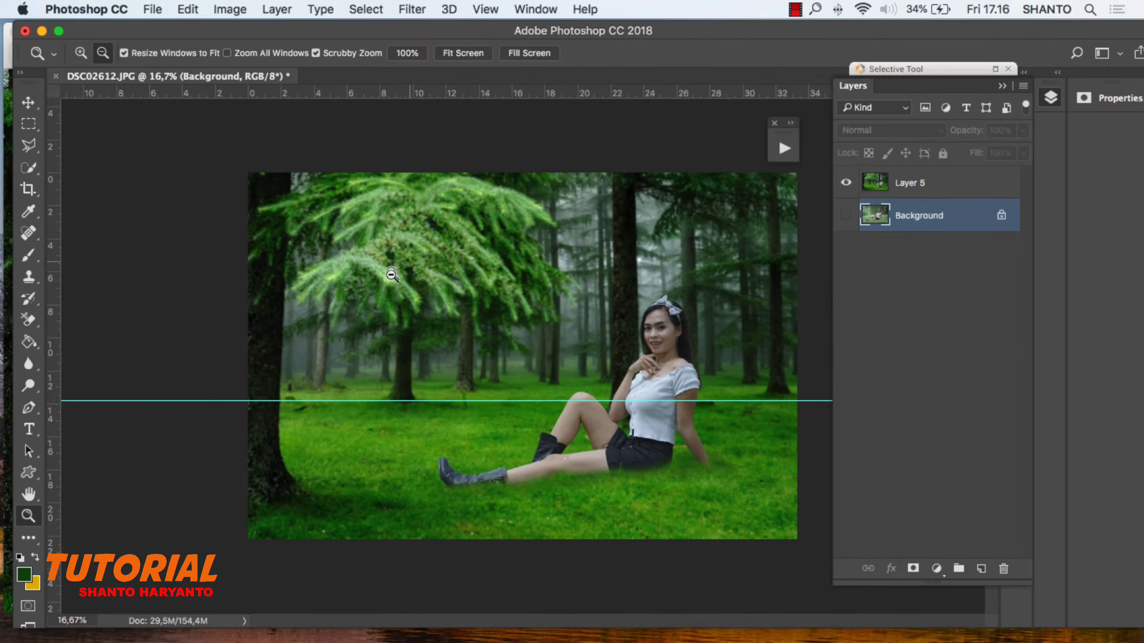
left_click(915, 193)
Run the 'tajam' sharpening action and merge the 72% Linear Light layer into Layer 5.
left_click(784, 149)
left_click(662, 591)
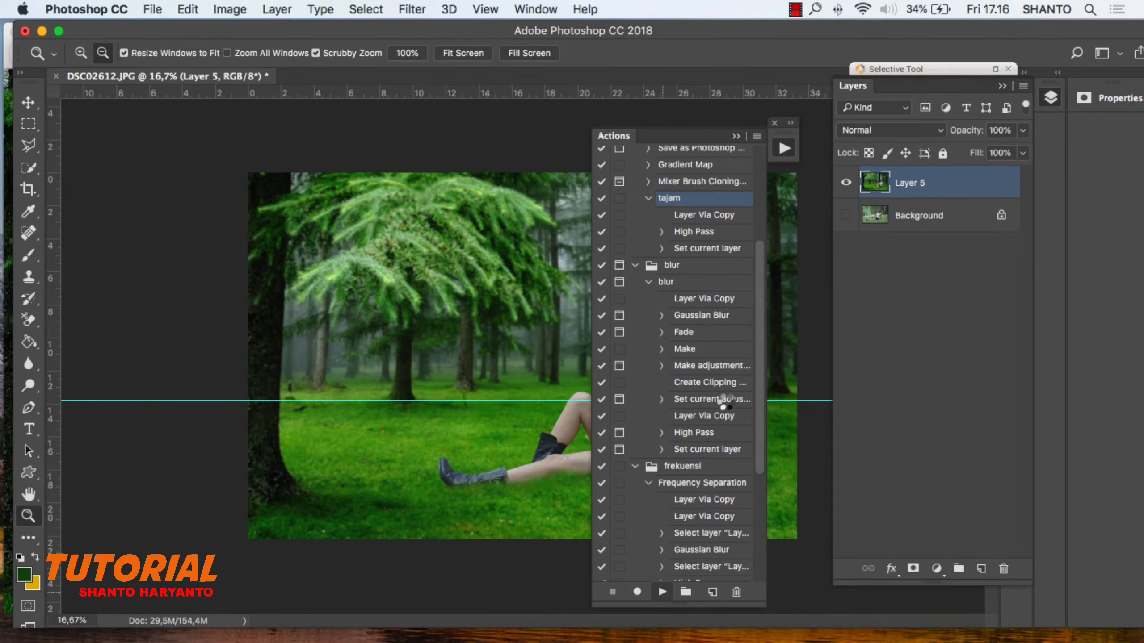
left_click(784, 149)
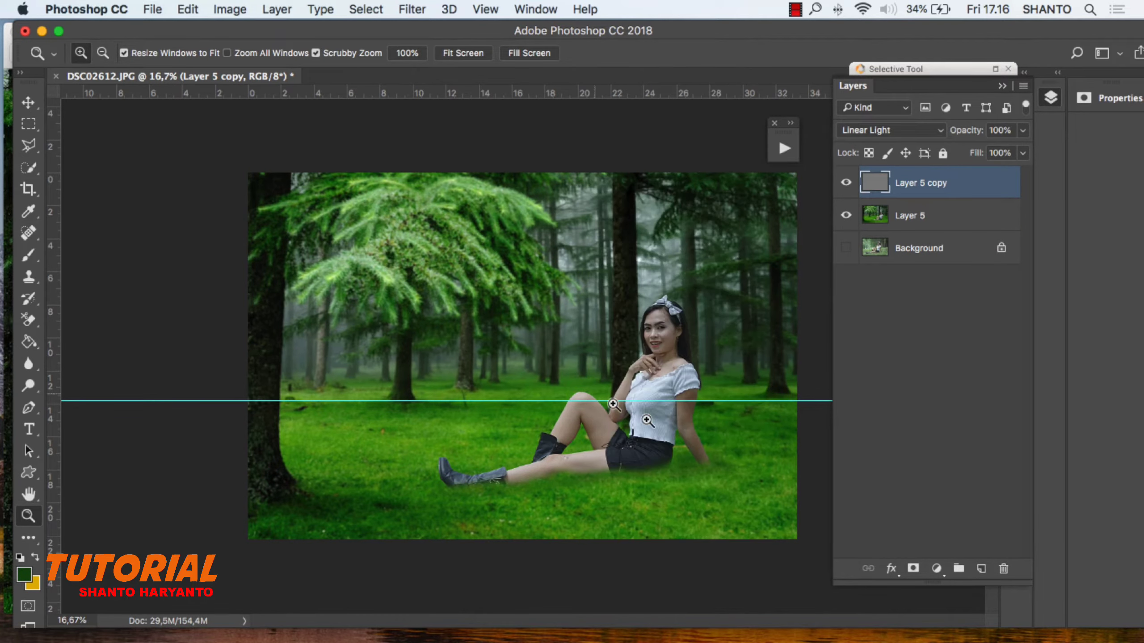
left_click(705, 379)
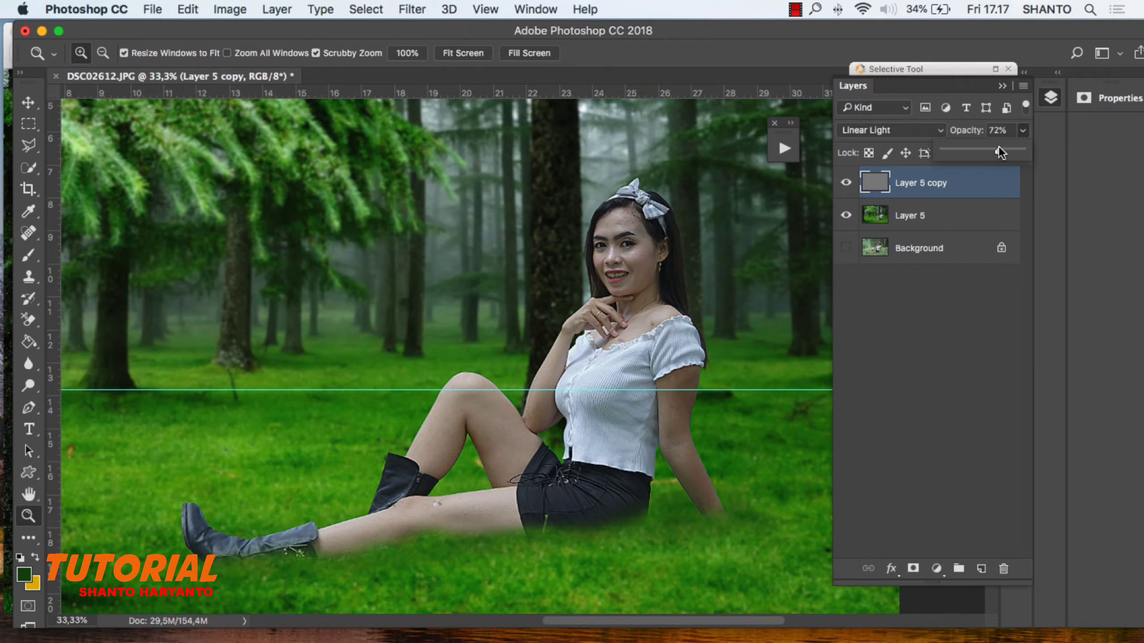
key("ctrl+e")
left_click(410, 9)
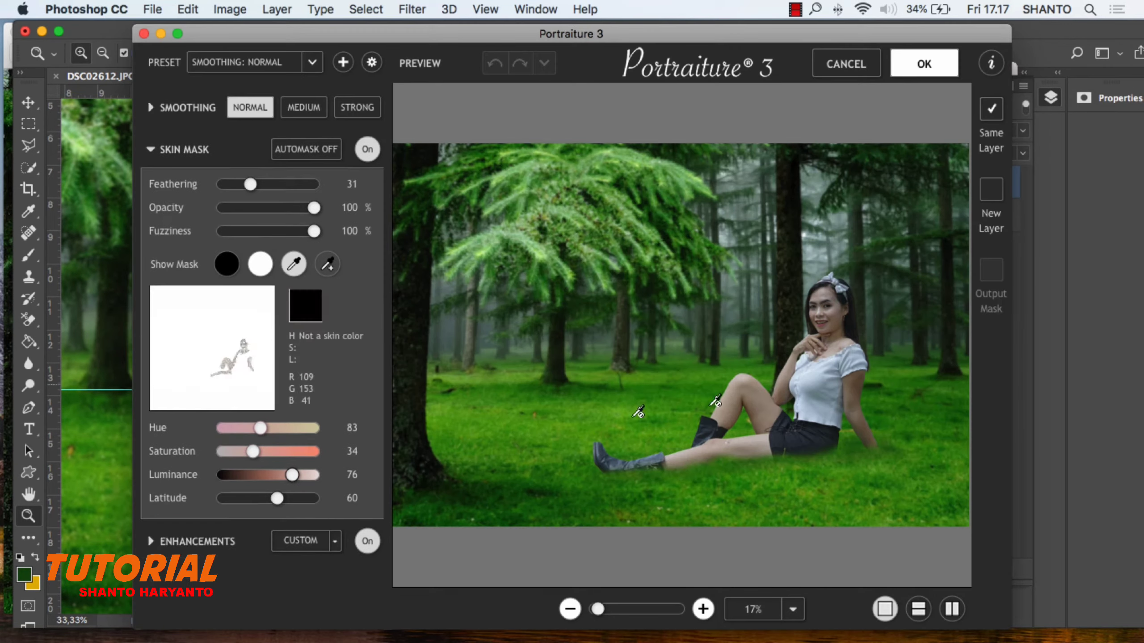
Sample the woman's facial skin twice for the Portraiture 3 mask and apply the smoothing.
left_click(833, 310)
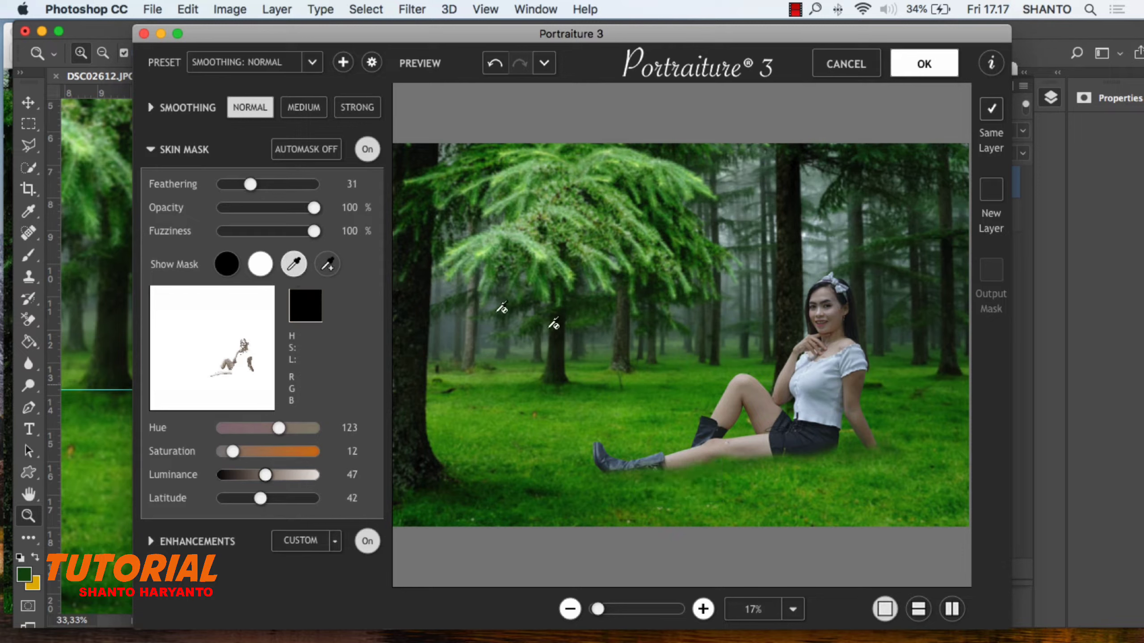
left_click(839, 305)
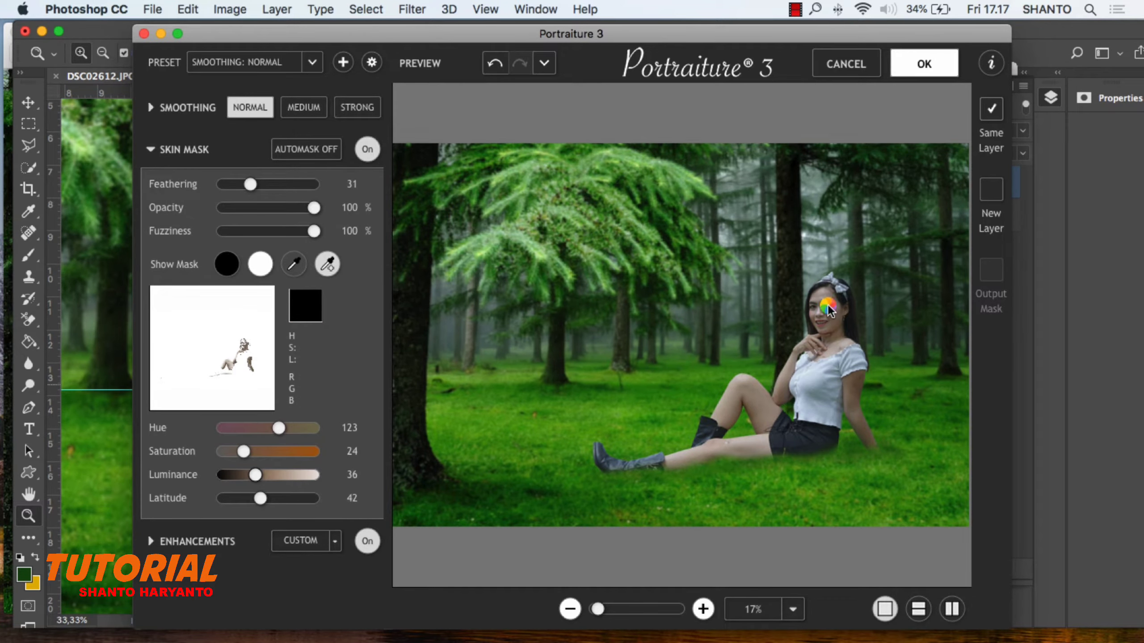
key("Return")
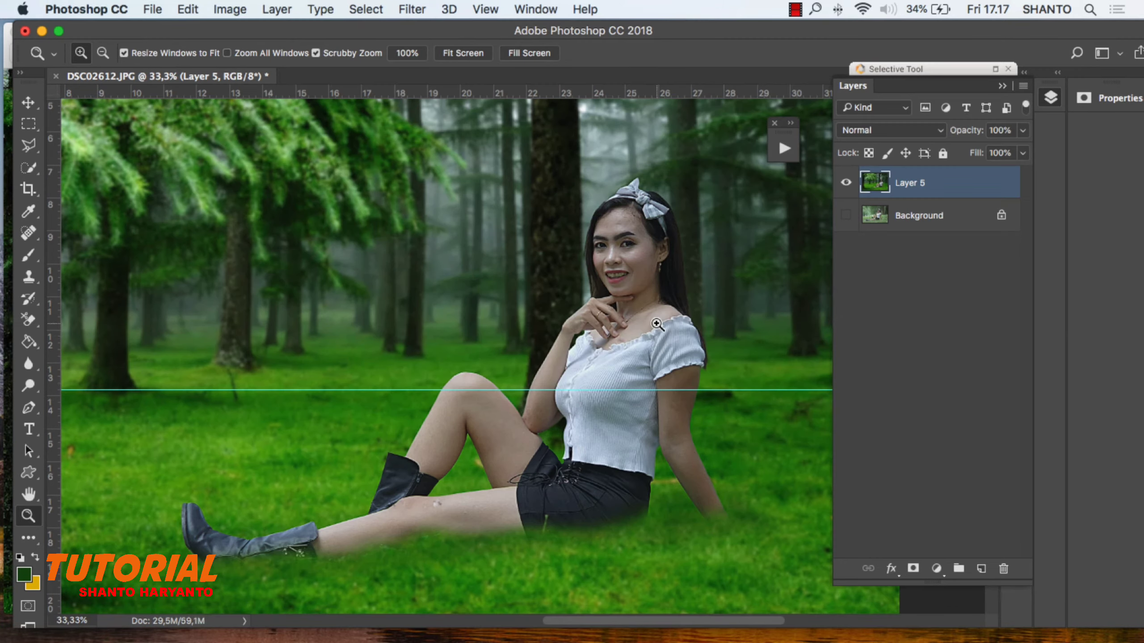
Zoom to 200% on the shoulder and spot-heal the red blemish near the collarbone.
left_click(664, 311)
left_click(28, 167)
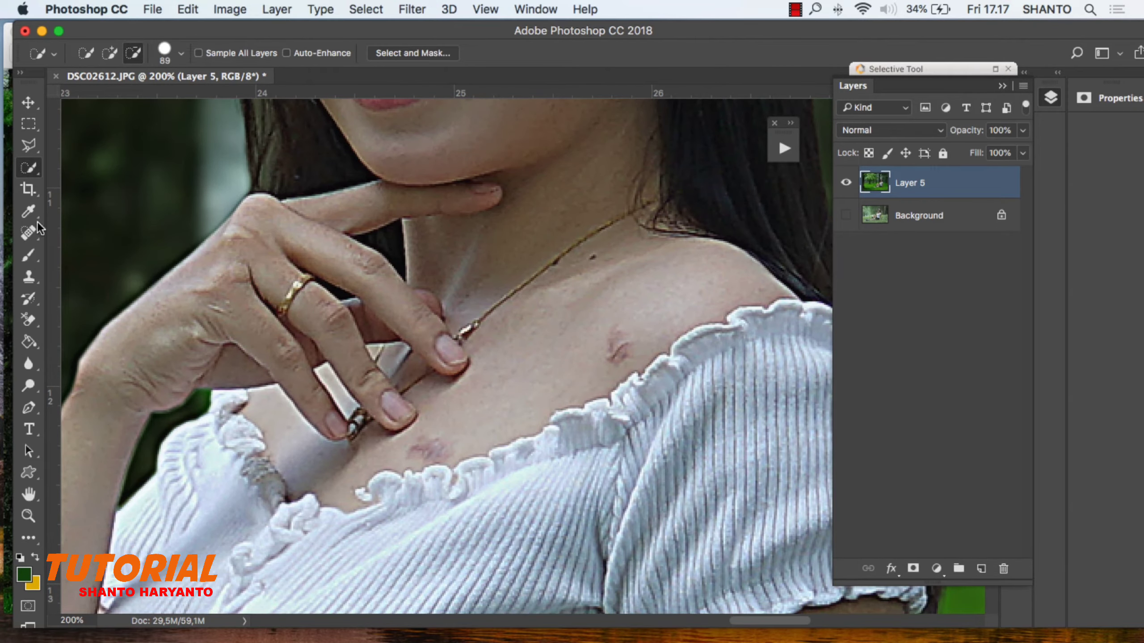
left_click(28, 232)
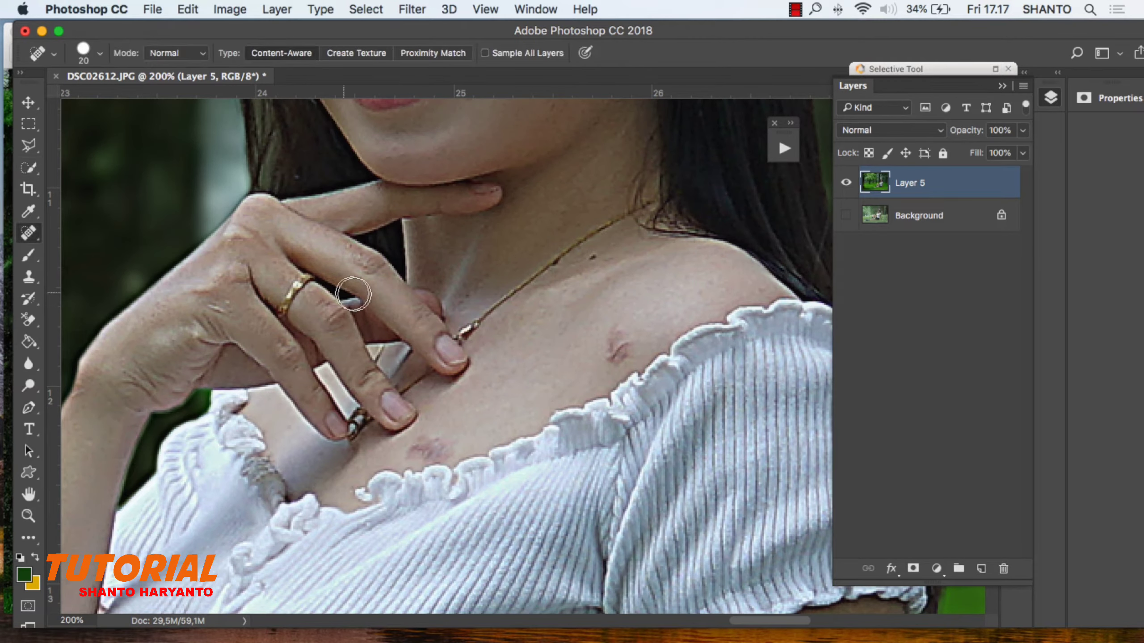
left_click(615, 345)
left_click_drag(419, 440, 430, 446)
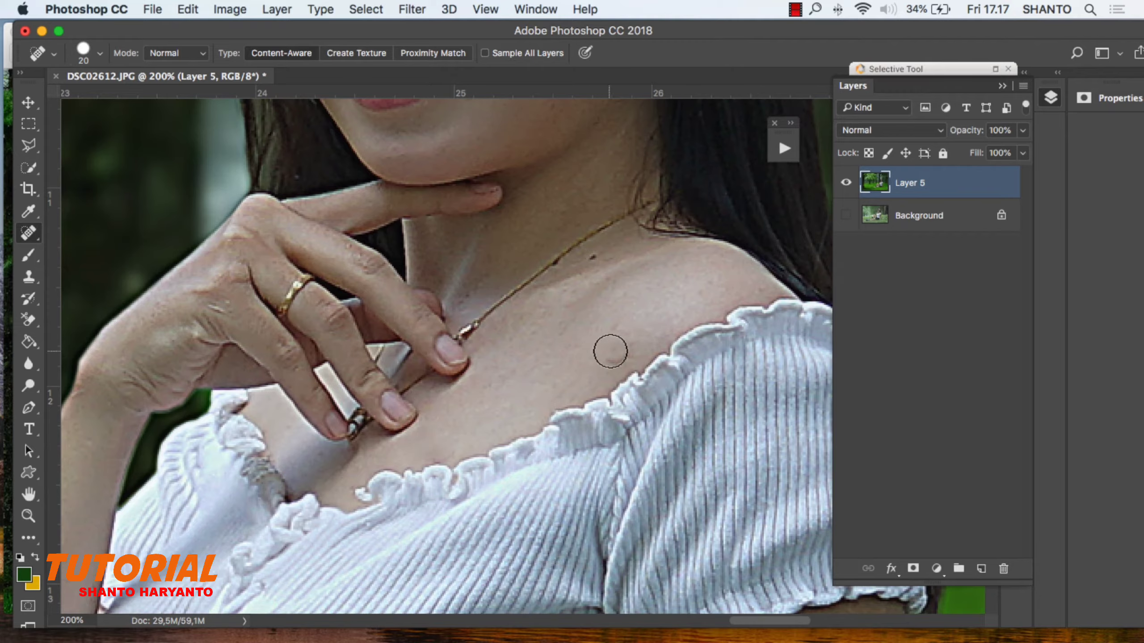
Move to the legs, enlarge the healing brush and heal three spots on the thigh.
scroll(505, 317, "up", 2)
scroll(505, 317, "up", 5)
scroll(495, 325, "up", 1)
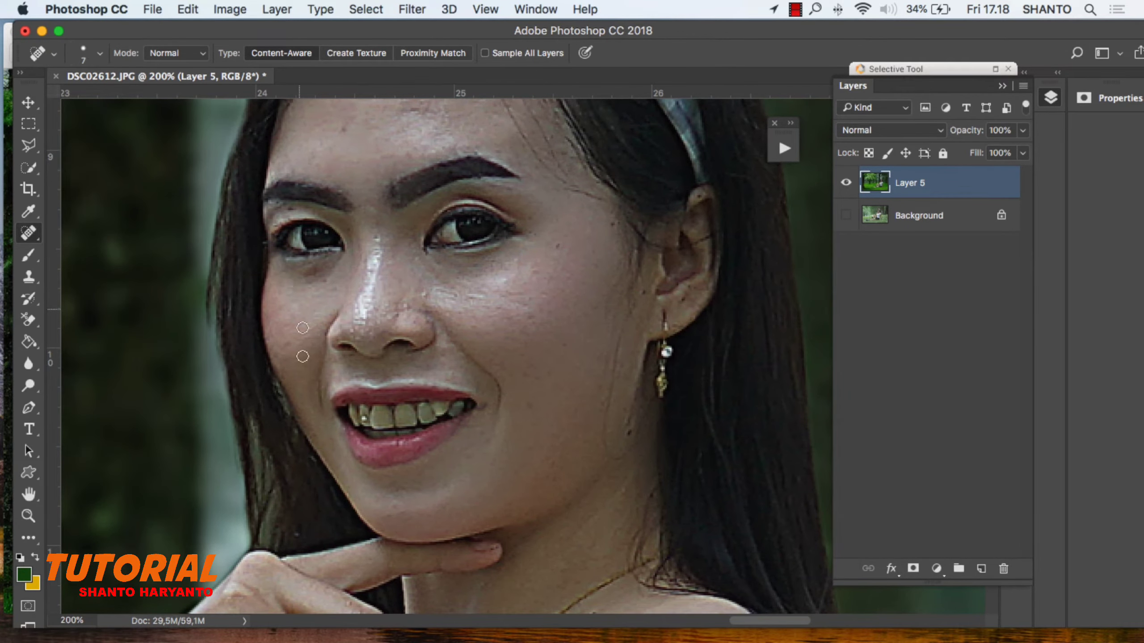
scroll(303, 328, "down", 10)
scroll(739, 622, "left", 3)
scroll(721, 622, "left", 10)
scroll(672, 531, "down", 5)
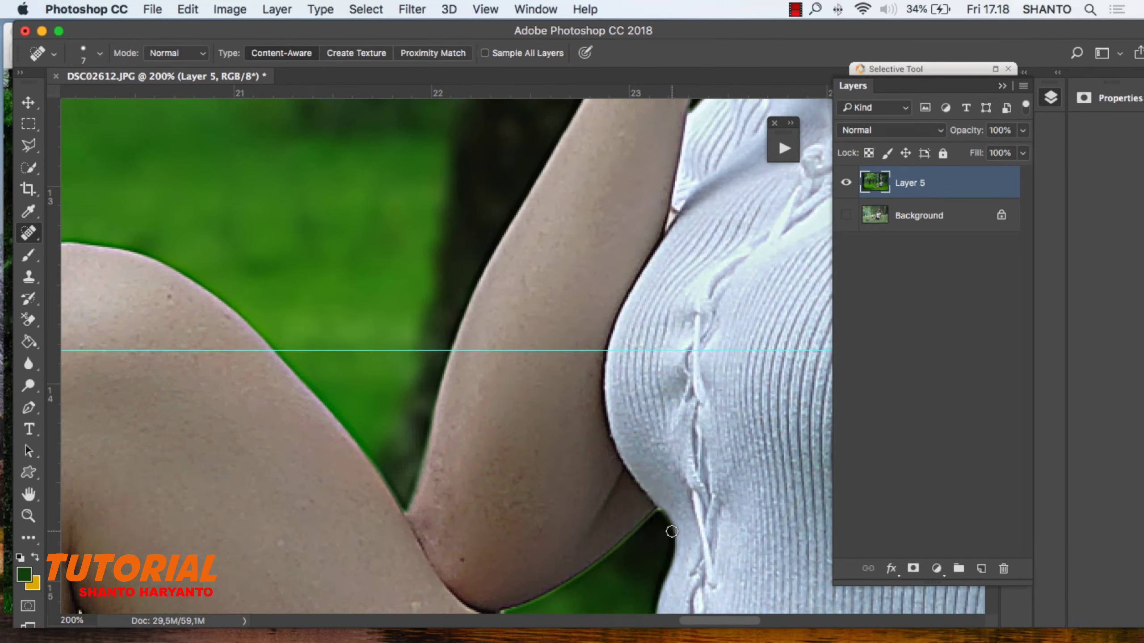
scroll(672, 532, "down", 10)
scroll(496, 451, "left", 5)
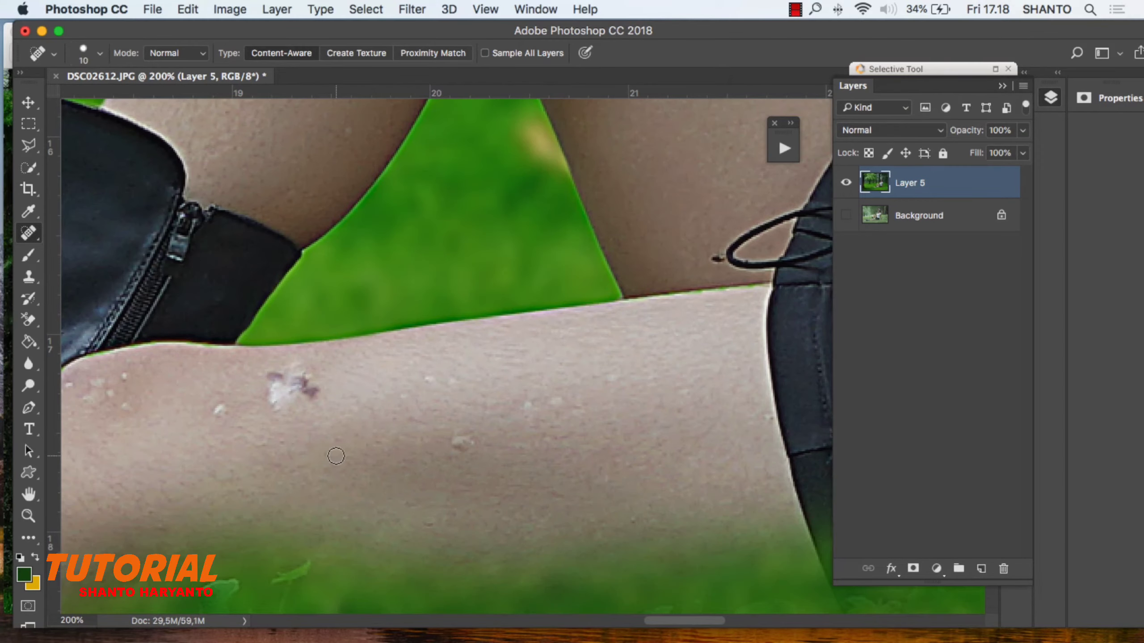
key("bracketright")
key("bracketright")
left_click(277, 390)
left_click(473, 446)
left_click(108, 403)
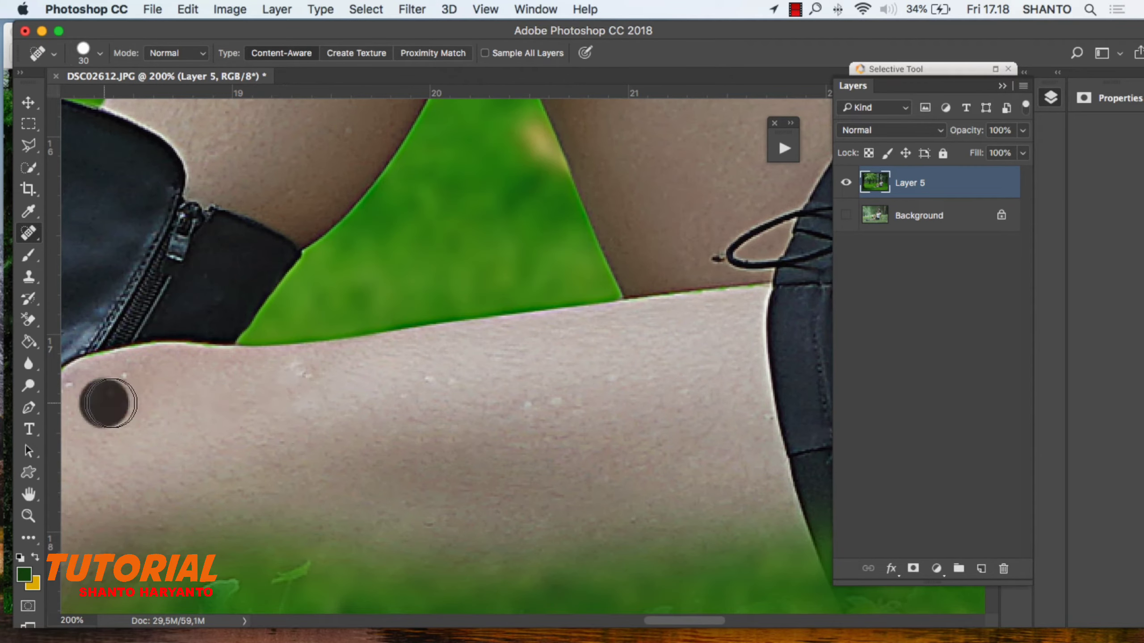
Pan back up over the figure and zoom out to see the whole woman.
scroll(709, 621, "left", 10)
scroll(720, 462, "up", 6)
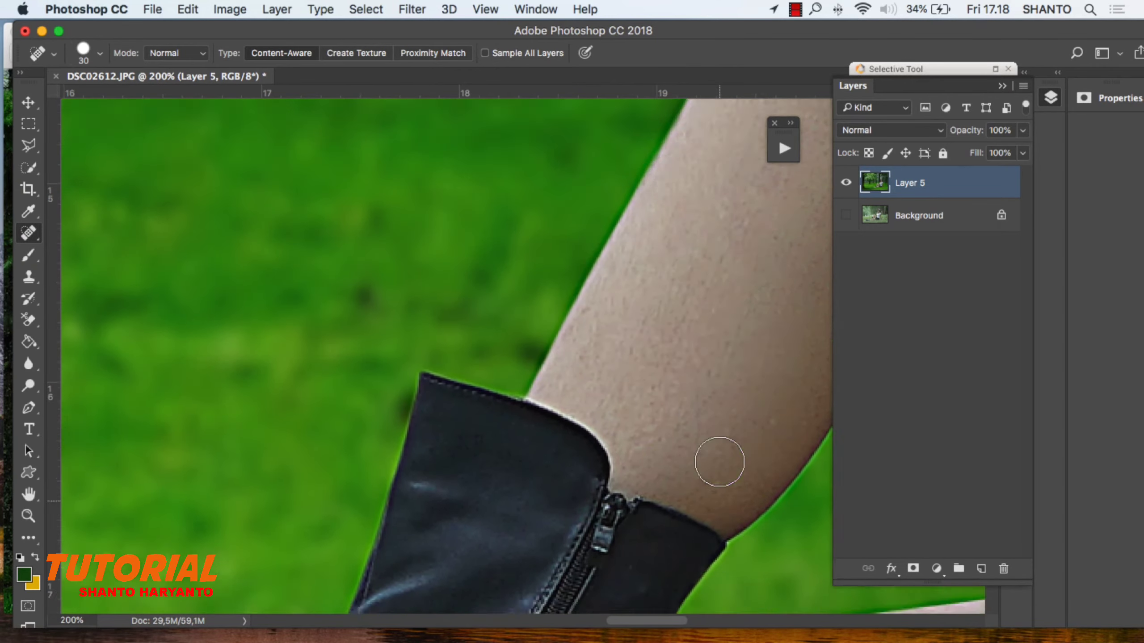
scroll(720, 462, "up", 5)
scroll(651, 621, "right", 10)
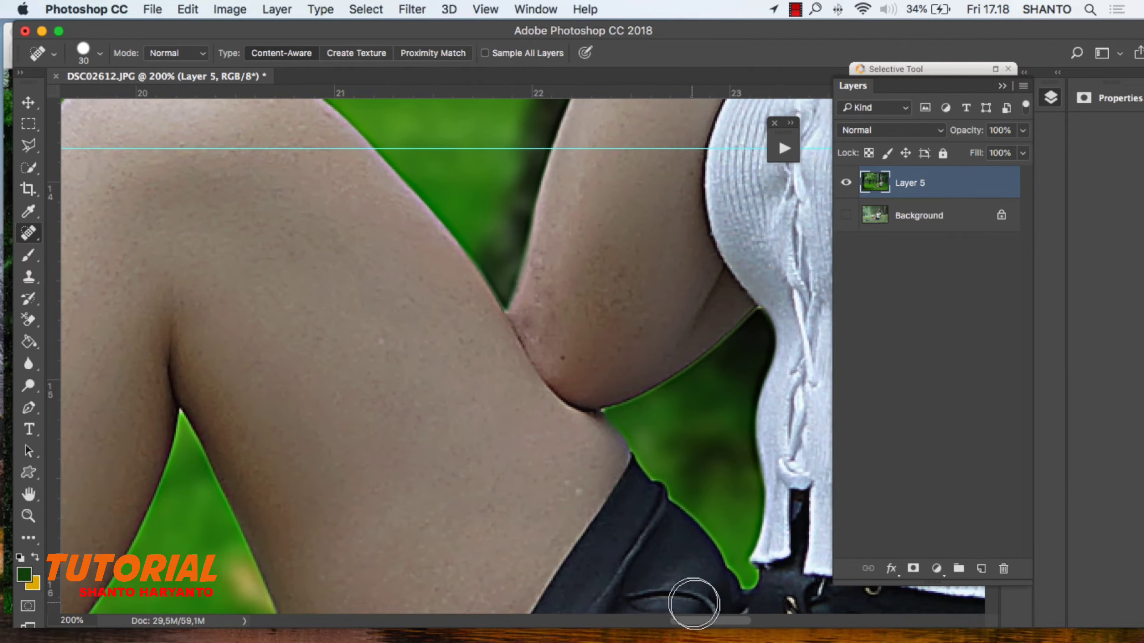
scroll(693, 540, "right", 10)
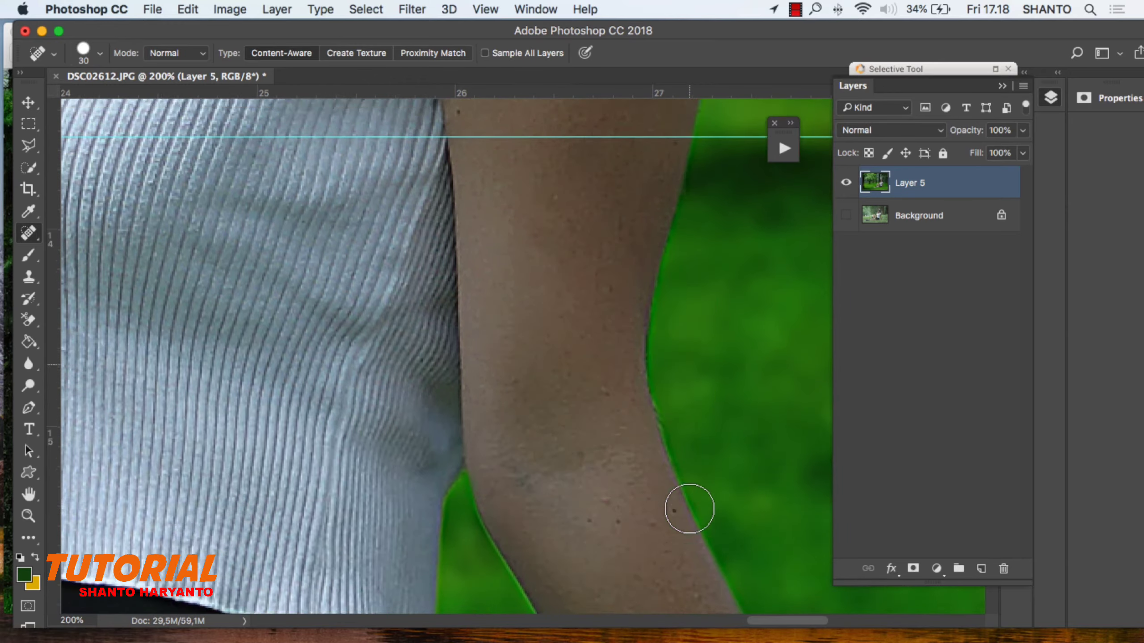
scroll(686, 509, "up", 3)
scroll(684, 510, "up", 5)
scroll(684, 510, "up", 3)
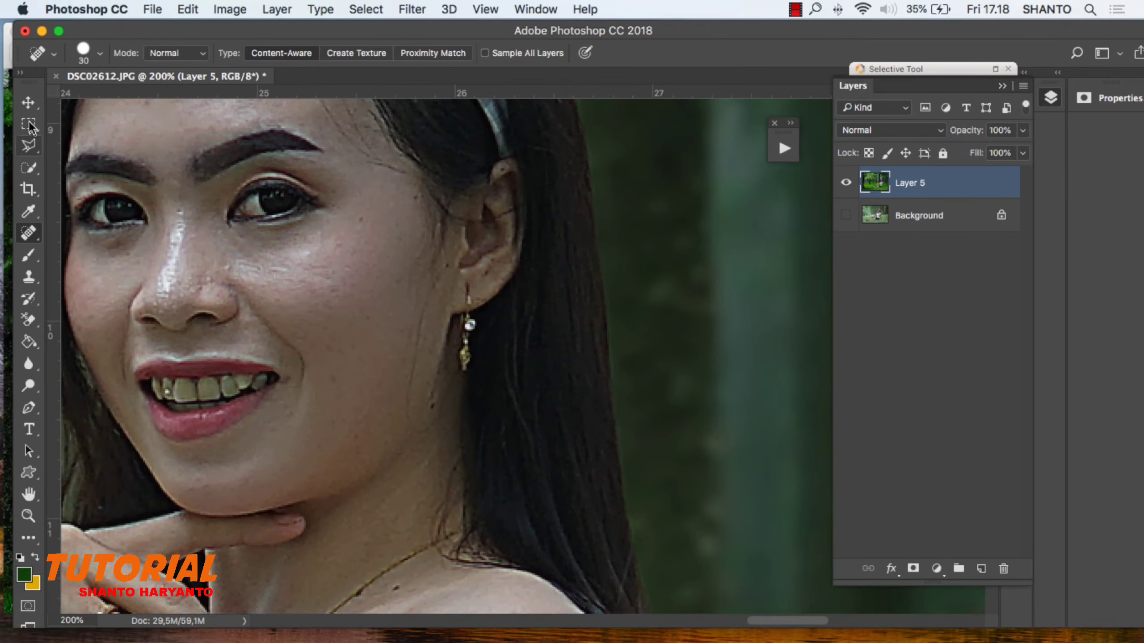
key("z")
key("ctrl+minus")
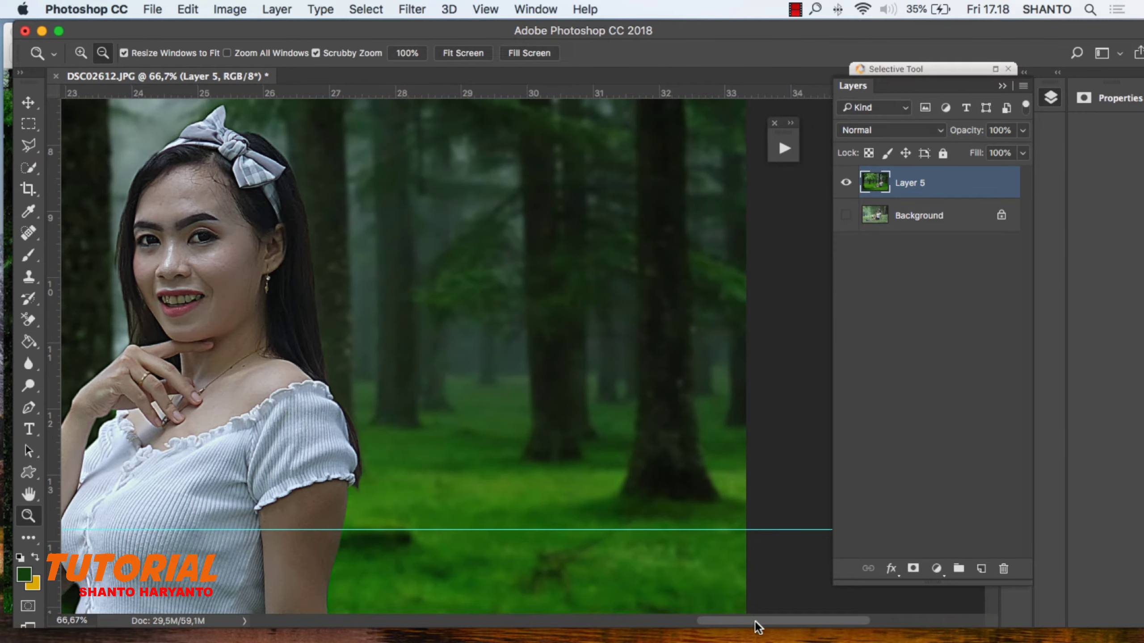
On a new empty layer, sample the cheek's skin tone and softly paint around the eye and cheek.
scroll(758, 626, "left", 5)
key("ctrl+shift+alt+n")
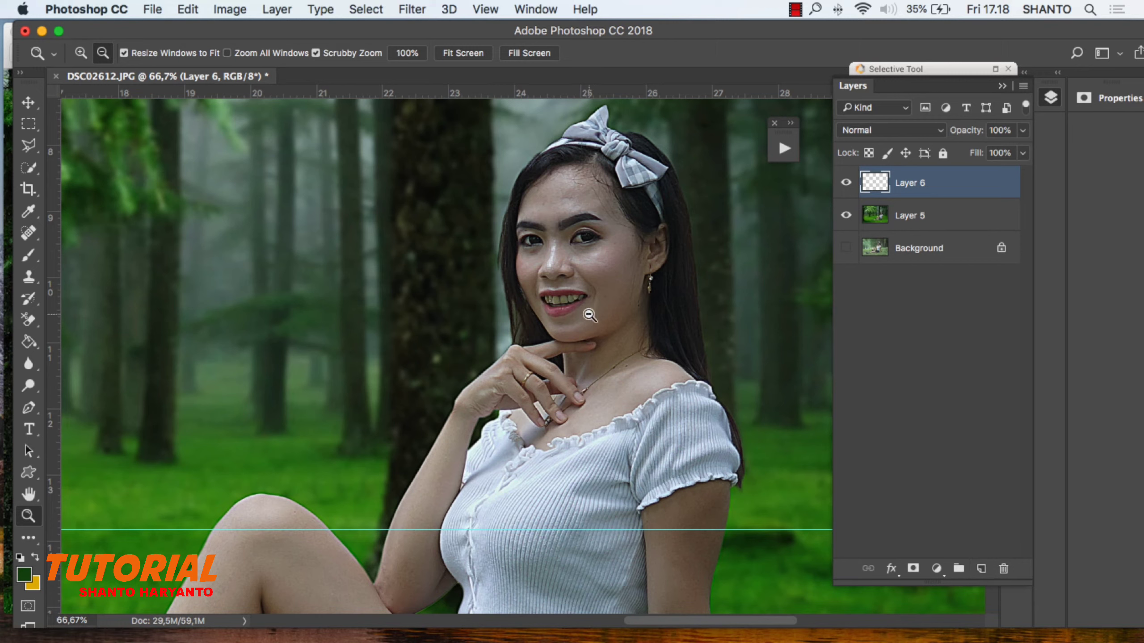
key("b")
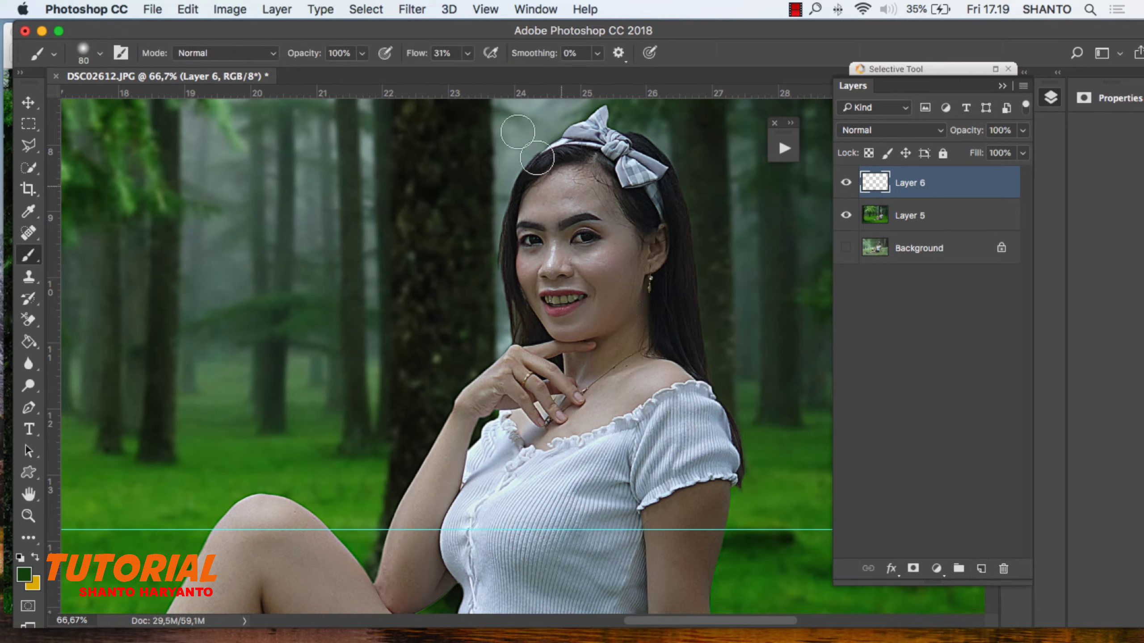
left_click(468, 53)
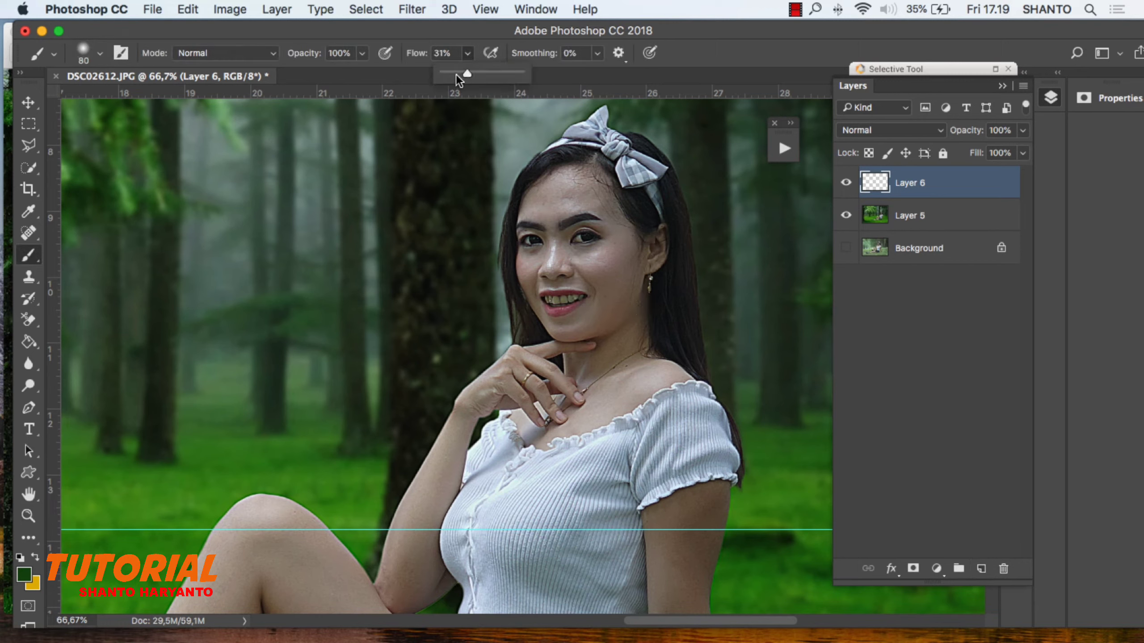
left_click(610, 256, "alt")
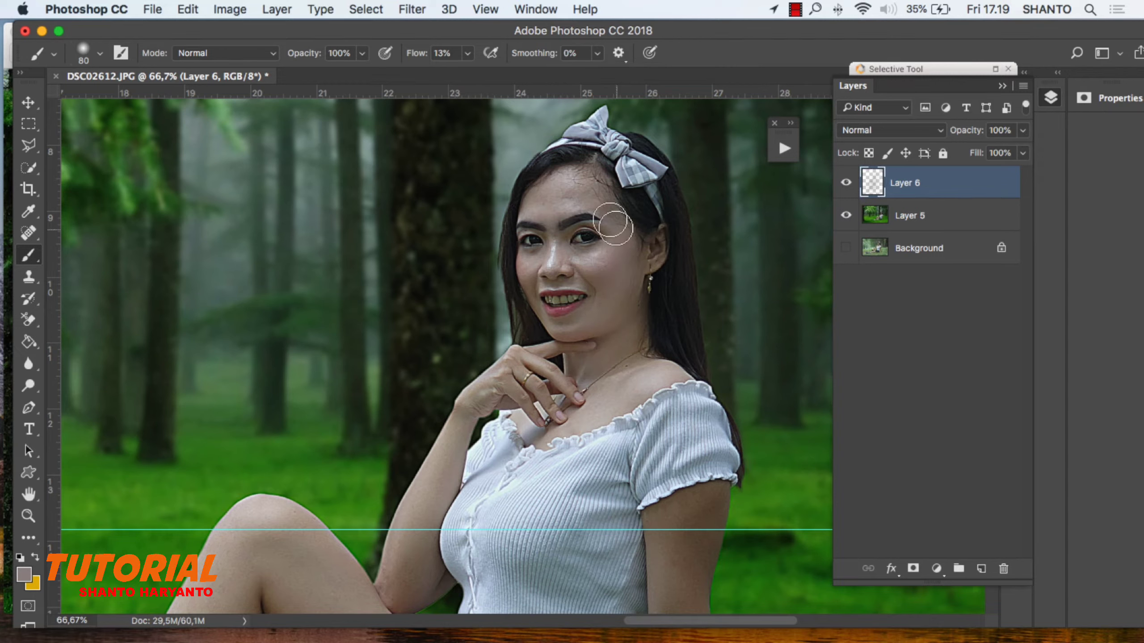
left_click_drag(613, 226, 581, 198)
left_click_drag(529, 266, 533, 284)
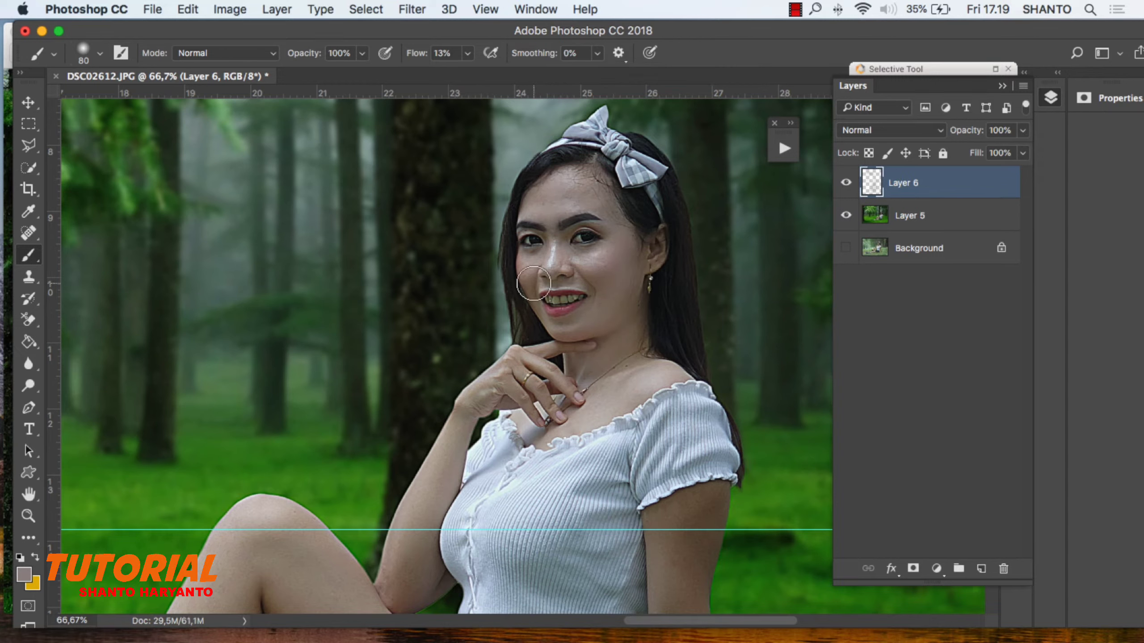
Shrink the brush to size 50 and softly paint skin tone over the chin and fingers.
key("bracketleft")
key("bracketleft")
key("bracketleft")
left_click_drag(539, 350, 549, 347)
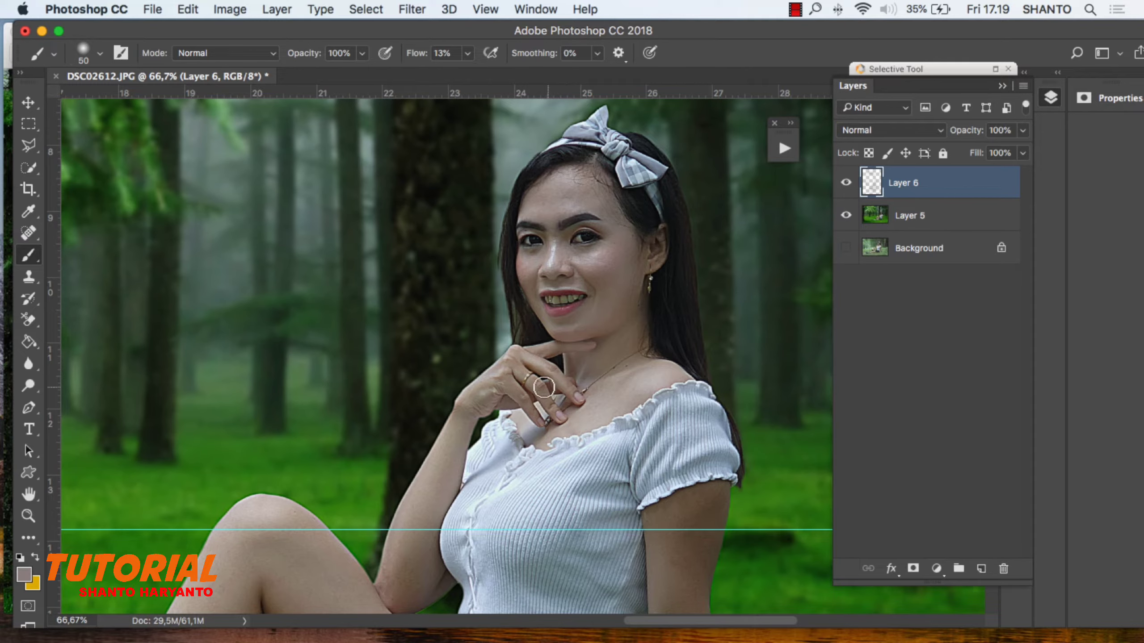
scroll(482, 405, "down", 5)
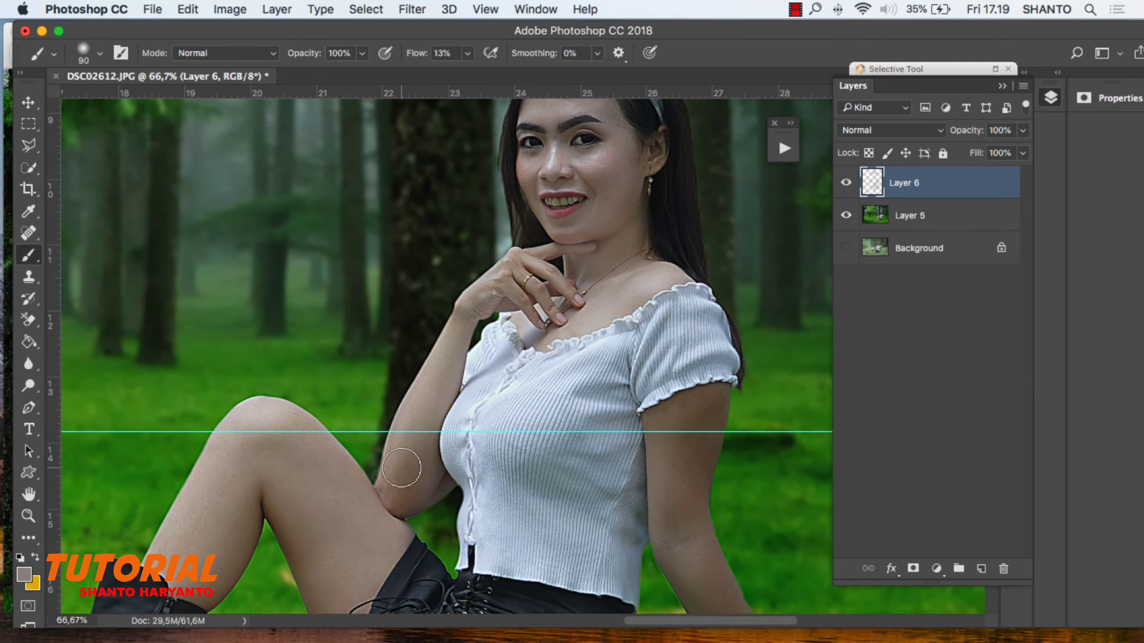
scroll(396, 498, "down", 2)
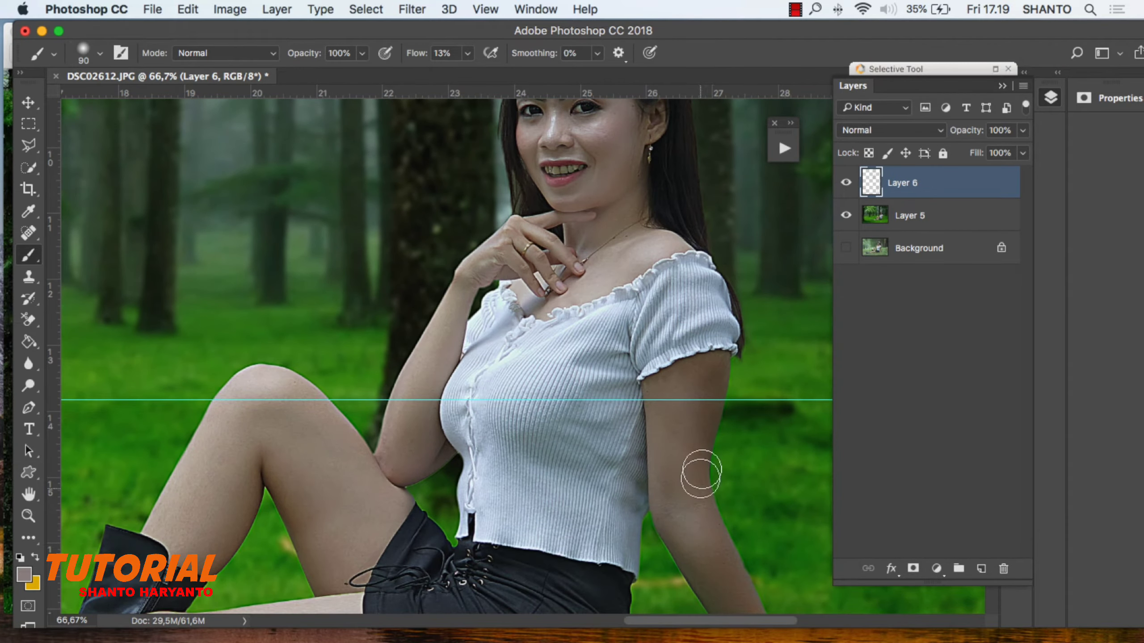
scroll(691, 405, "down", 9)
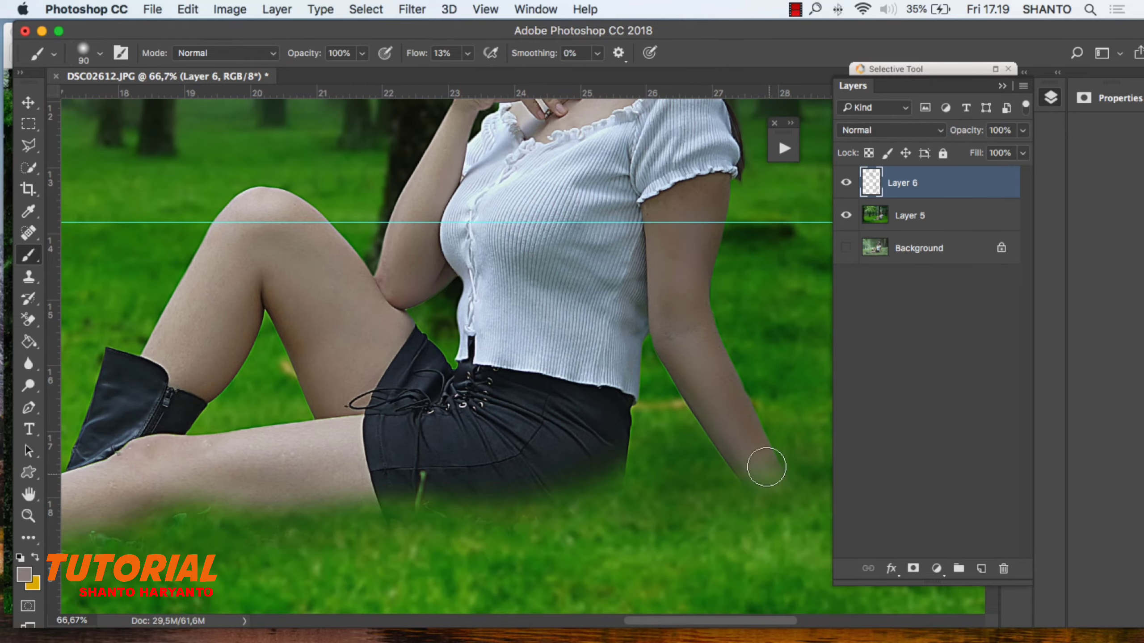
At 5% brush flow, faintly paint skin tone along the legs, then delete the painting layer.
left_click(469, 54)
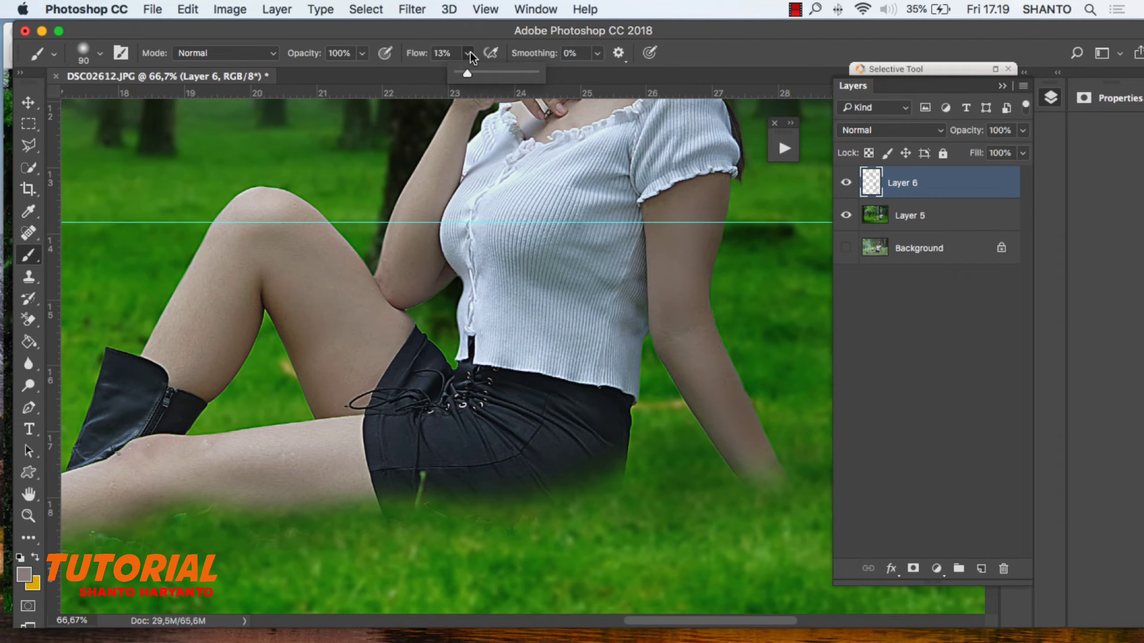
left_click(692, 259)
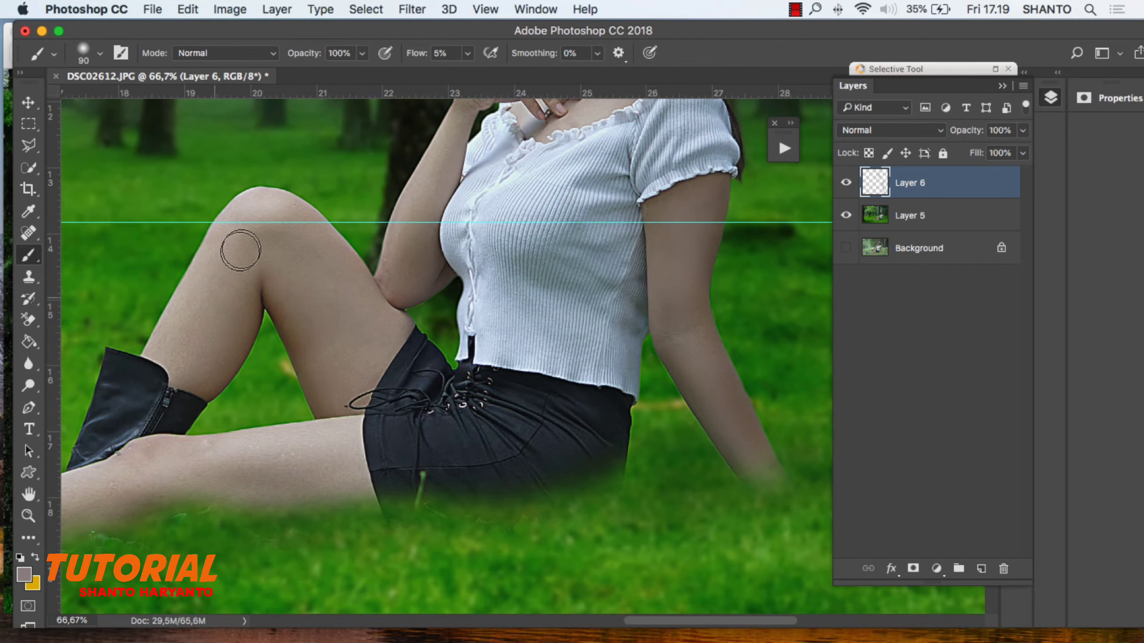
left_click_drag(294, 475, 237, 463)
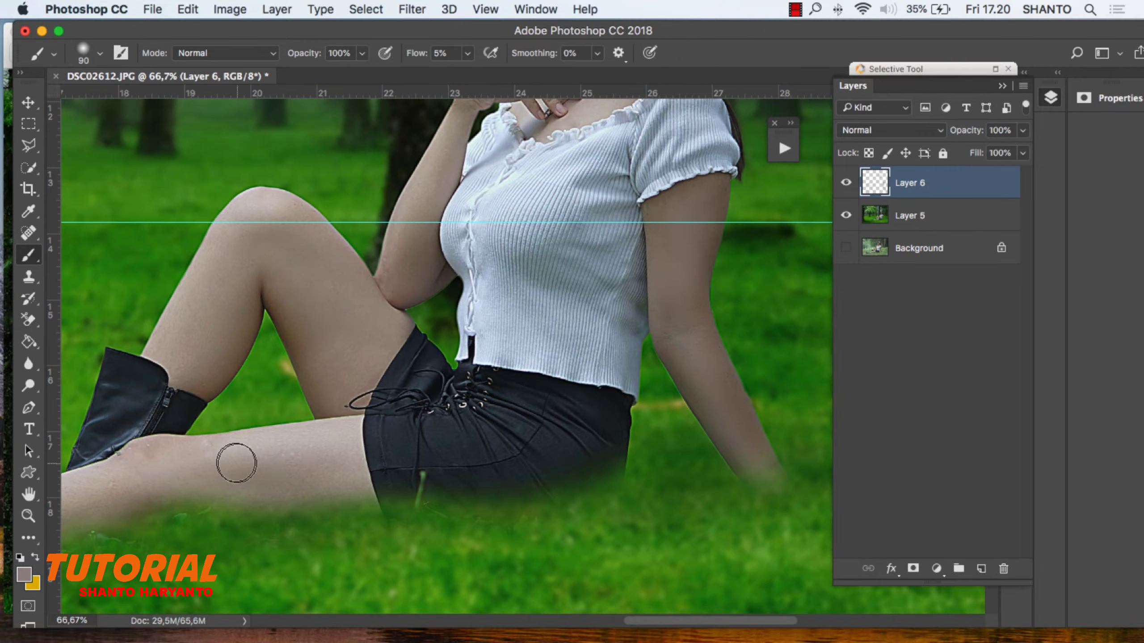
scroll(237, 463, "left", 10)
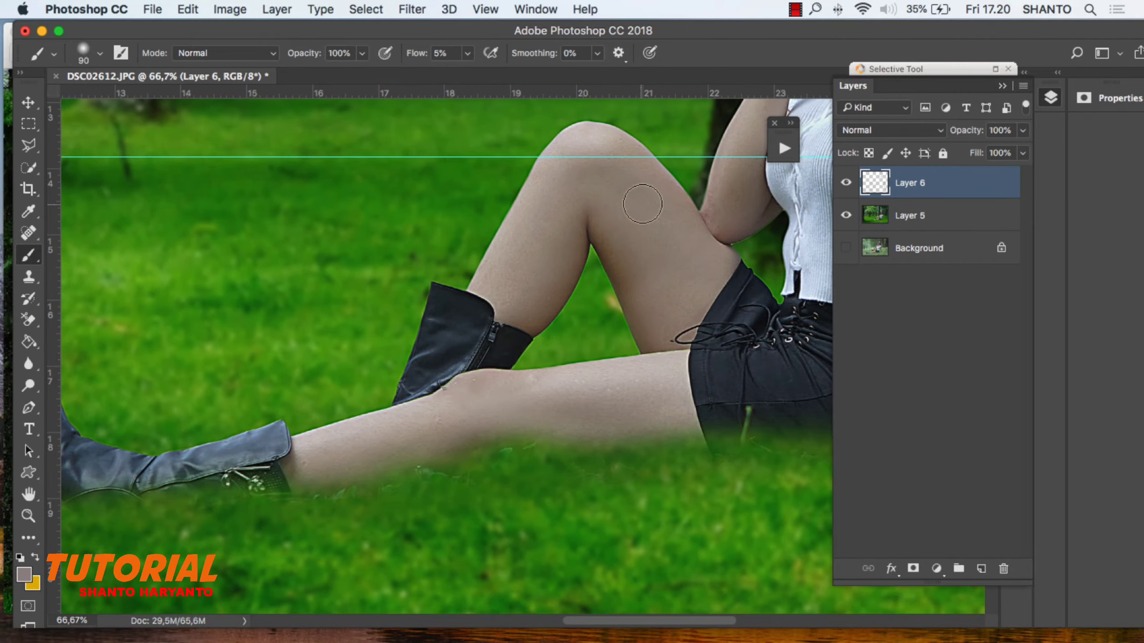
scroll(721, 230, "up", 5)
scroll(497, 586, "right", 8)
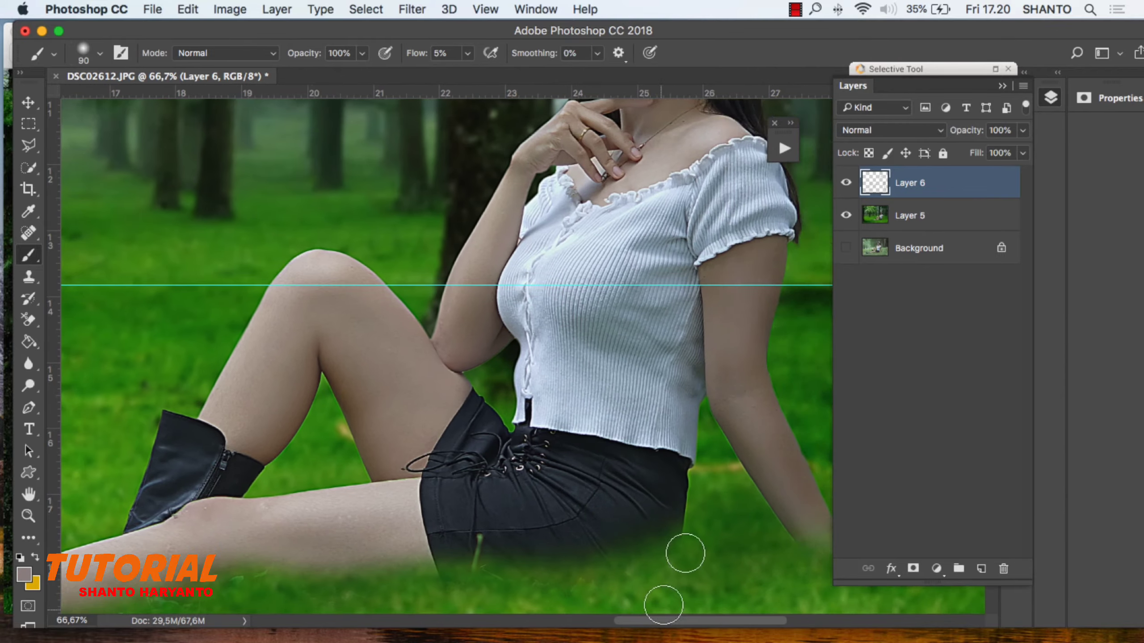
scroll(765, 360, "up", 5)
scroll(777, 321, "up", 5)
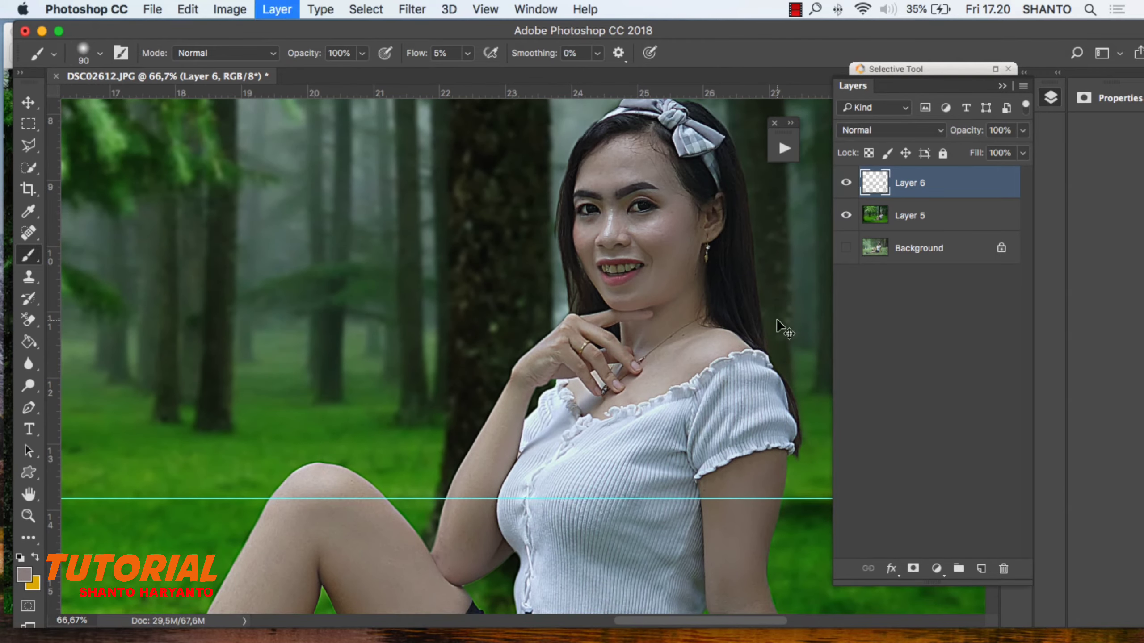
key("Delete")
Duplicate Layer 5, set the copy to Screen blend mode and give it an inverted layer mask.
key("ctrl+j")
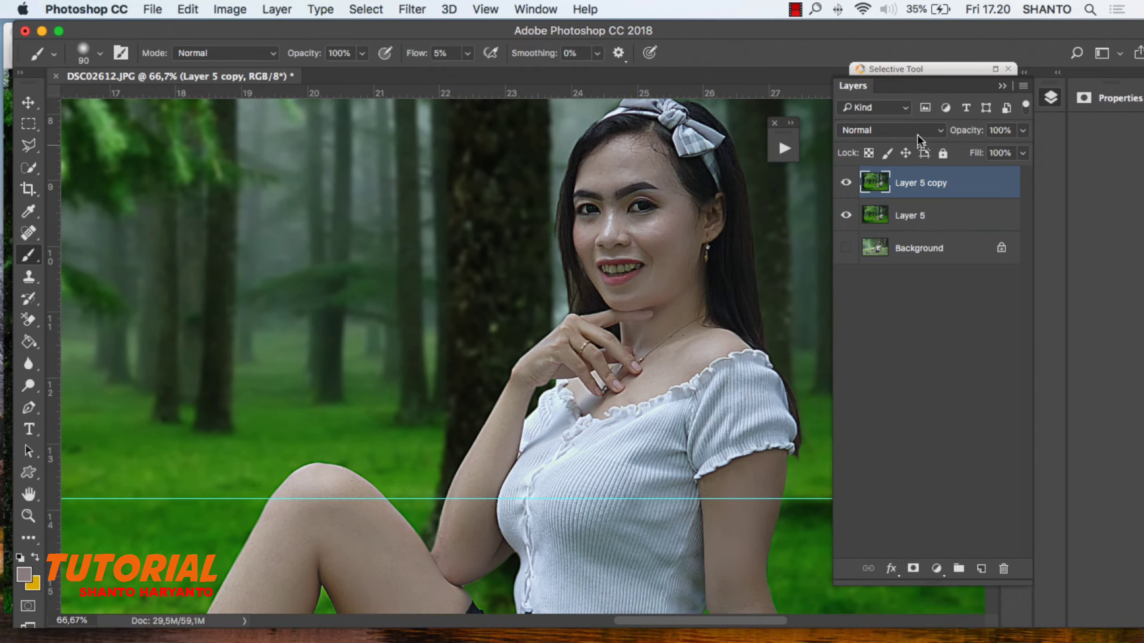
left_click(917, 134)
left_click(899, 253)
left_click(912, 569)
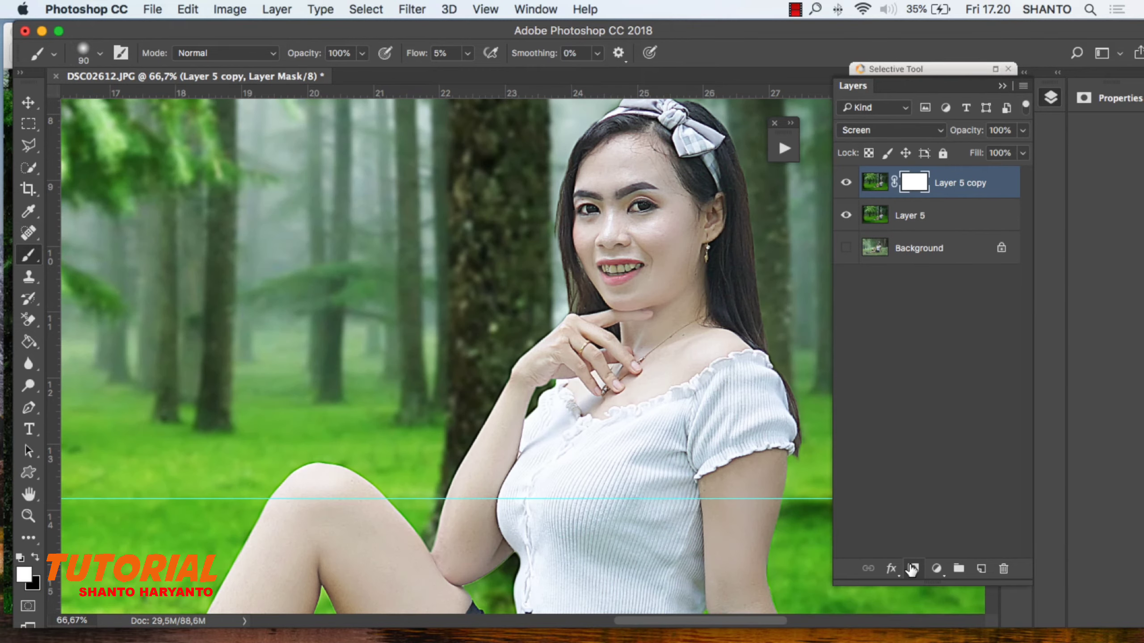
key("i")
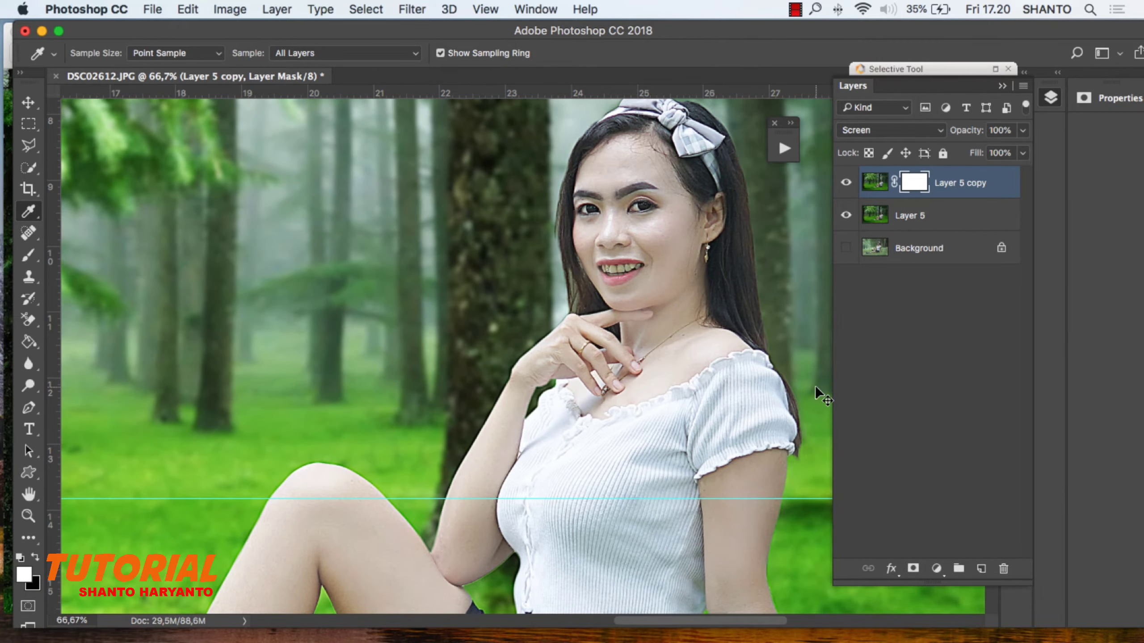
key("ctrl+i")
With a size-80 brush, reveal the brightening across the cheek and up to the forehead.
left_click(28, 256)
left_click(468, 53)
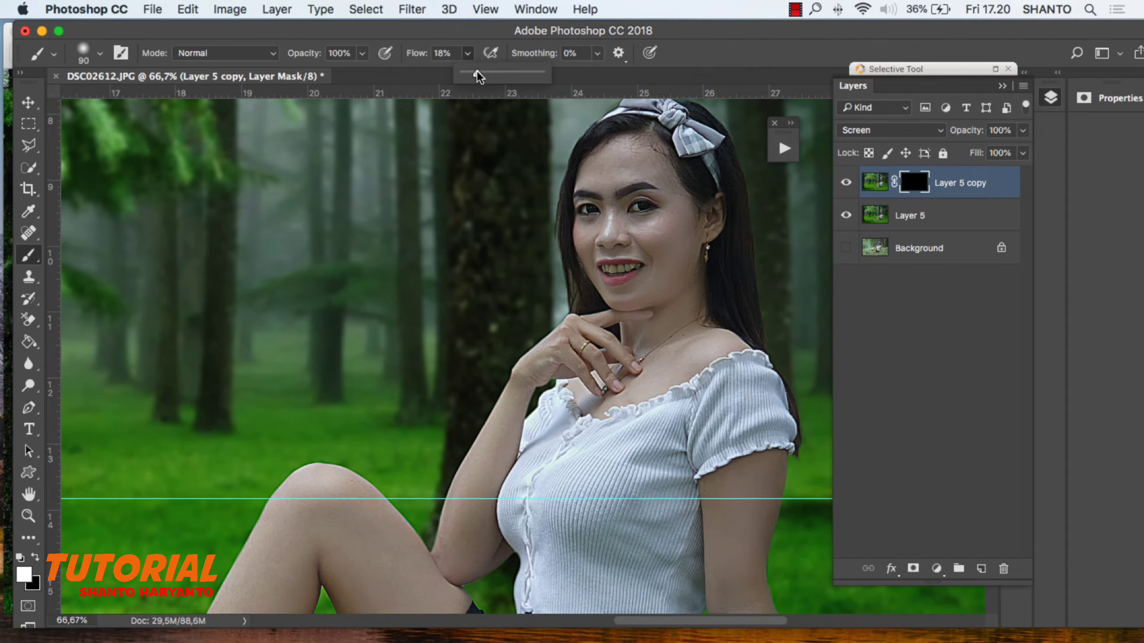
key("bracketleft")
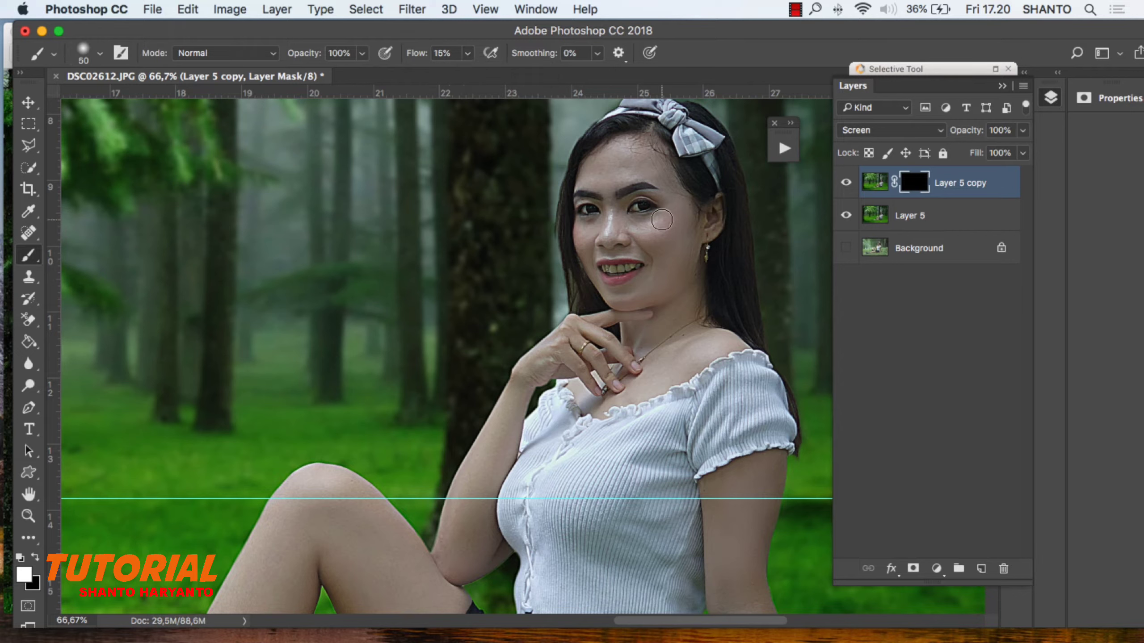
left_click_drag(679, 208, 584, 230)
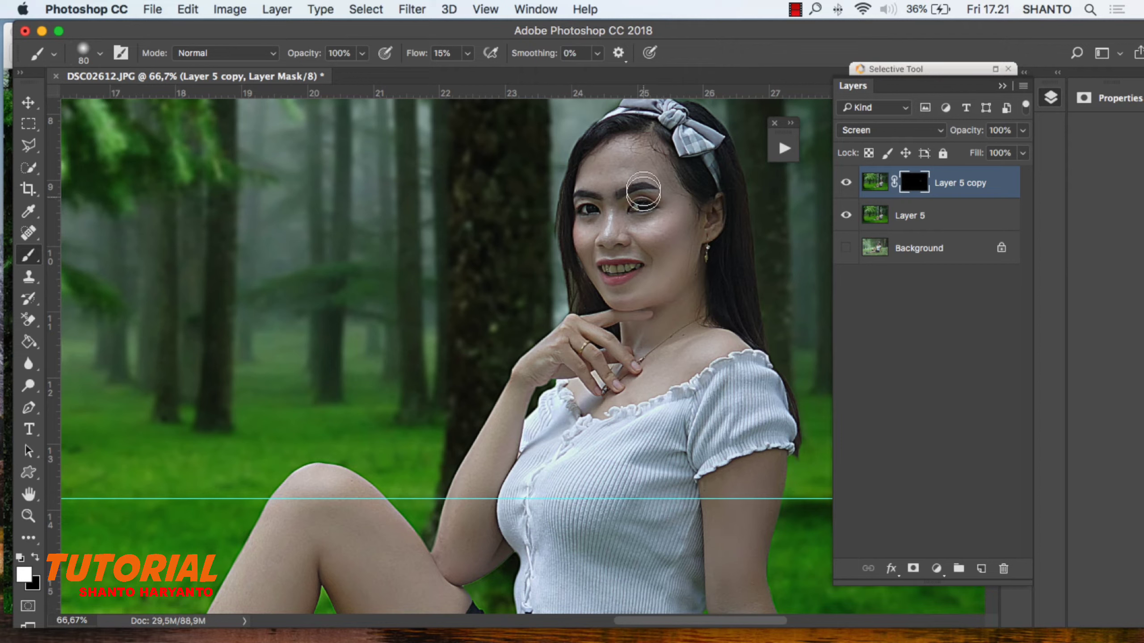
left_click_drag(679, 256, 645, 180)
key("bracketleft")
key("bracketleft")
key("bracketleft")
key("bracketleft")
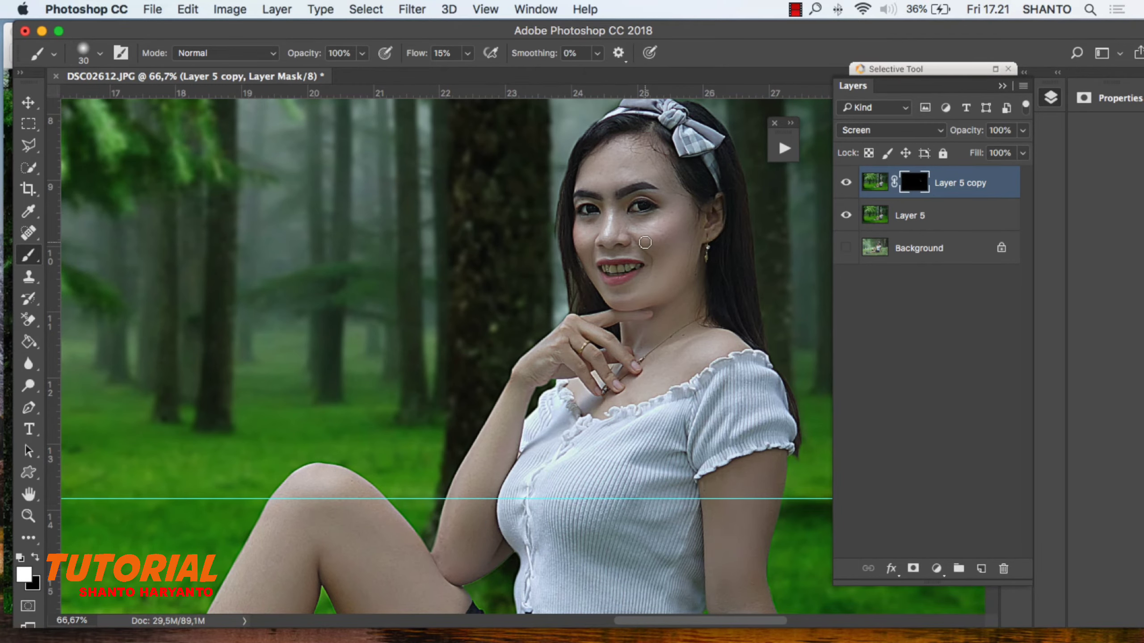
Shrink the brush to size 20 and lower its flow to 8%.
scroll(644, 250, "up", 4)
scroll(645, 242, "up", 2)
scroll(645, 242, "right", 3)
key("bracketleft")
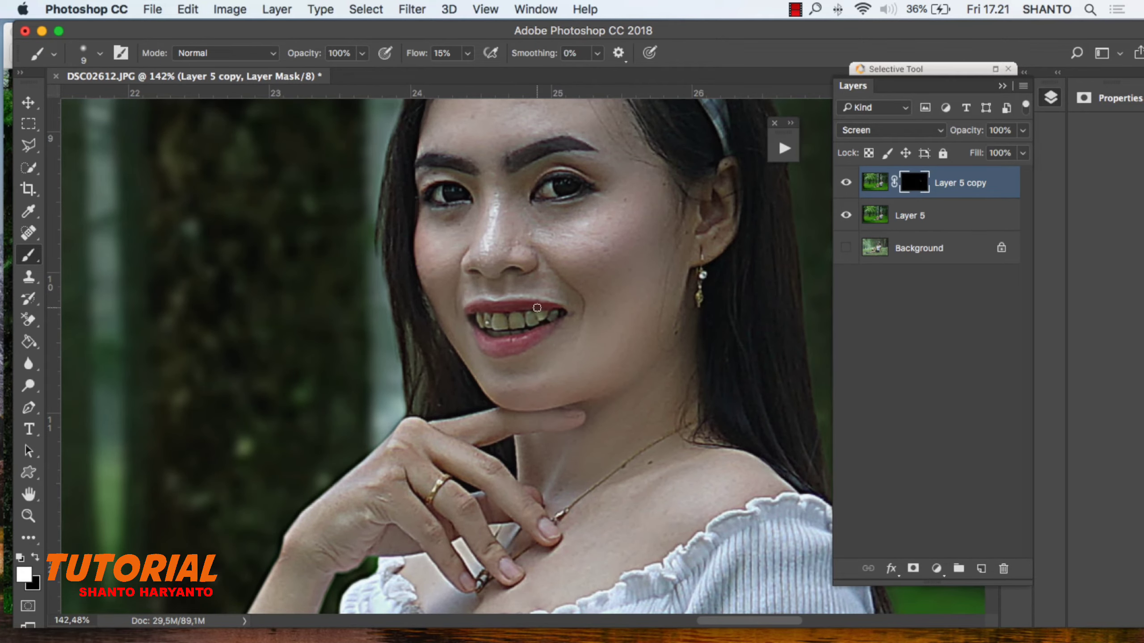
left_click_drag(472, 58, 460, 73)
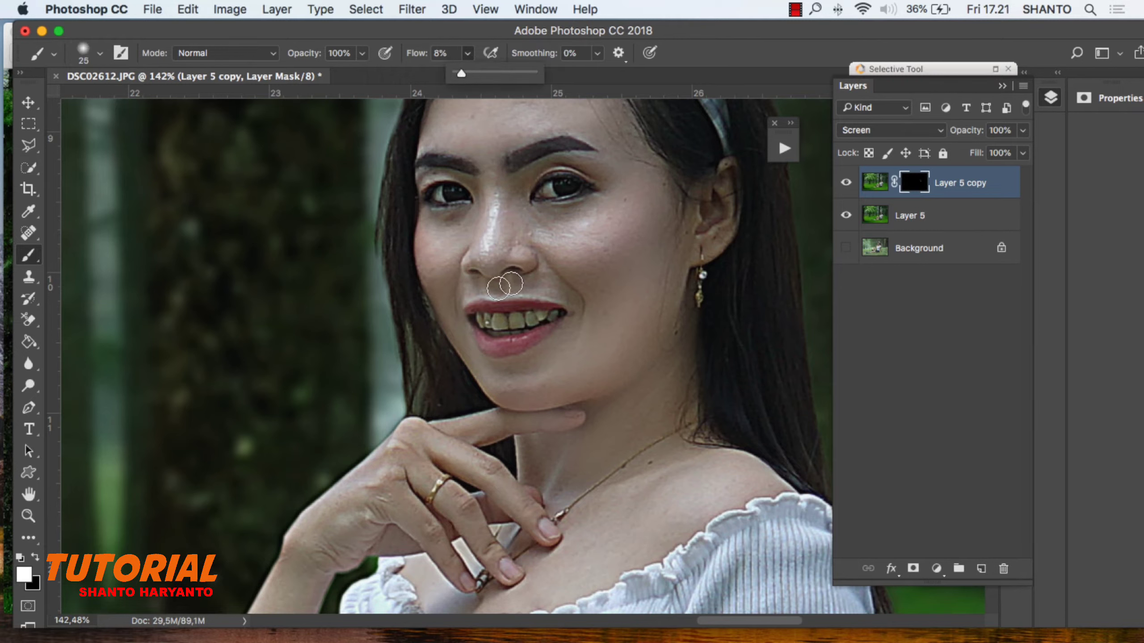
left_click(478, 284)
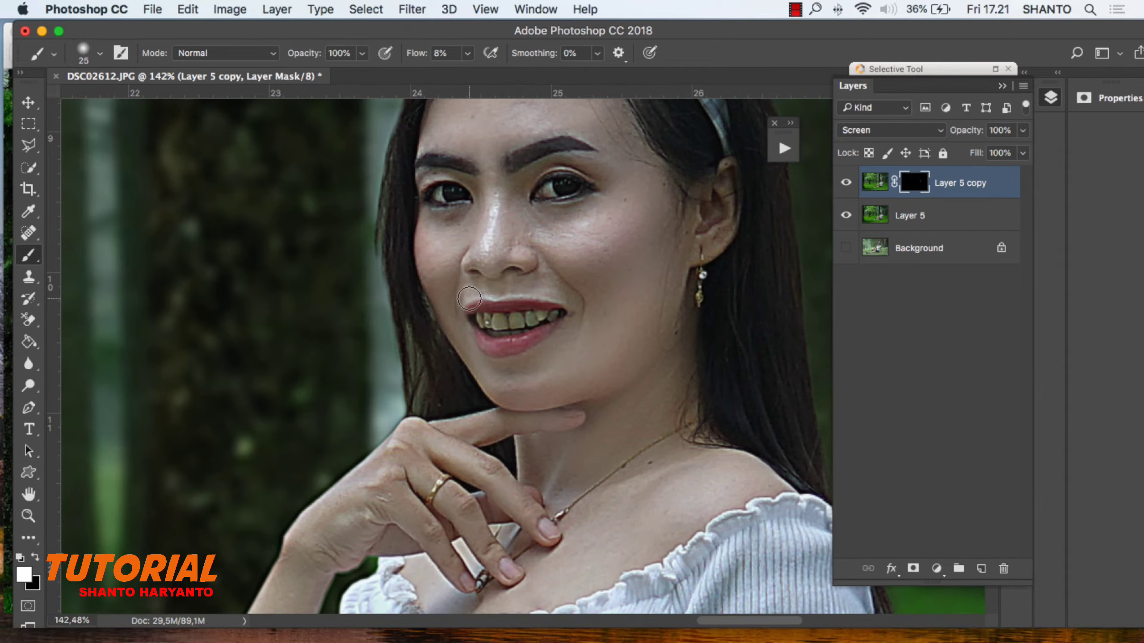
scroll(540, 360, "down", 1)
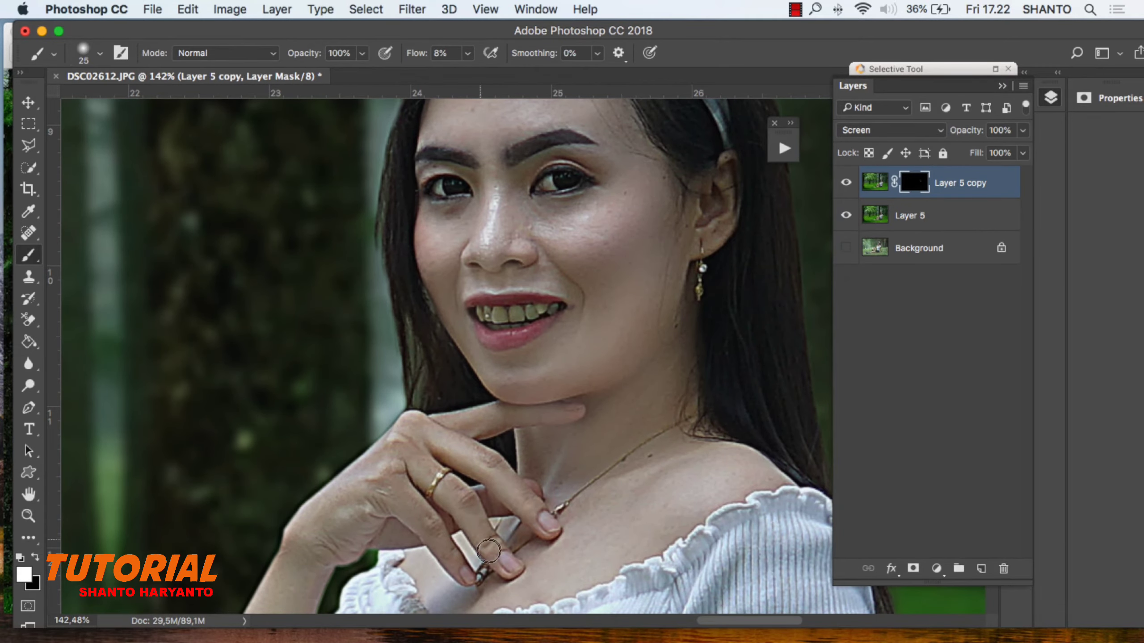
scroll(327, 511, "down", 10)
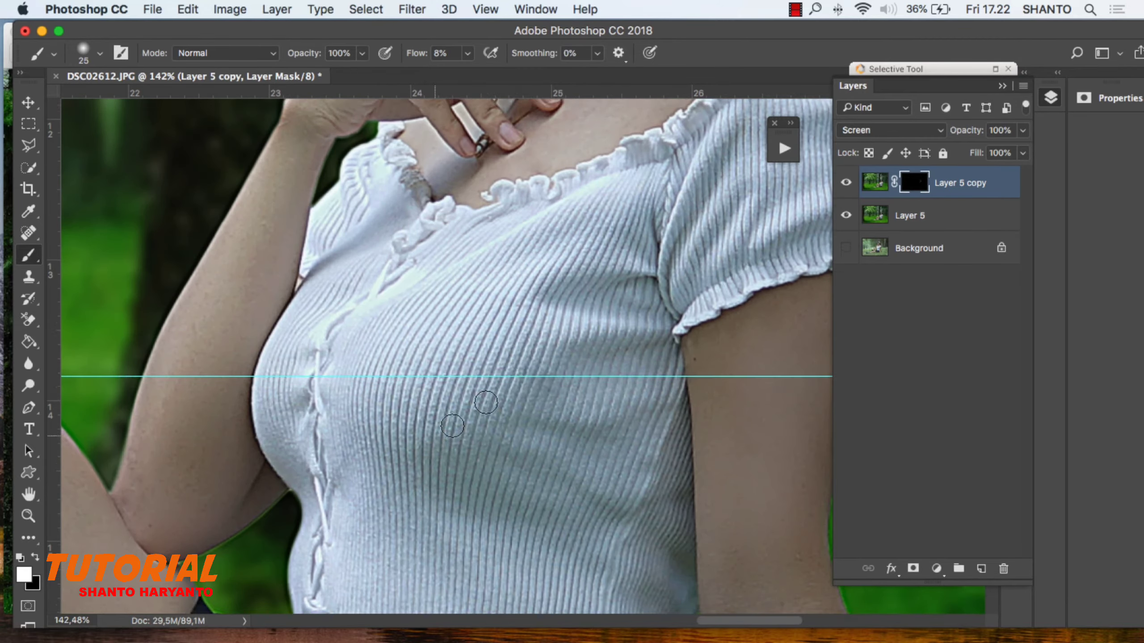
Merge the brightened masked copy into Layer 5 and zoom out to see more of the image.
key("ctrl+e")
key("z")
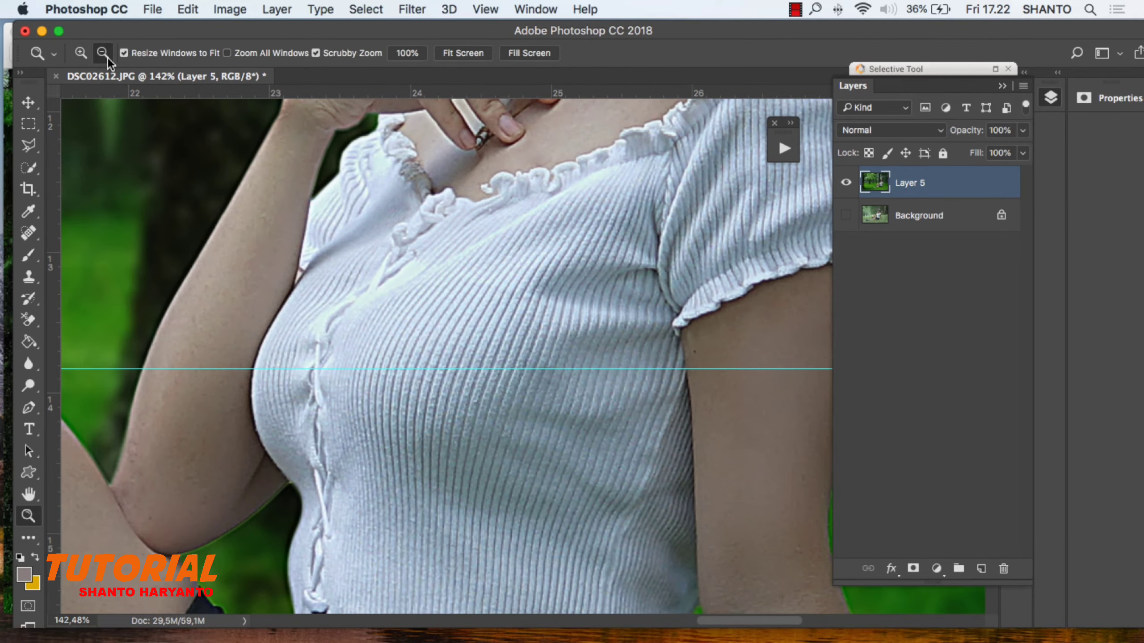
left_click(372, 212, "alt")
left_click(372, 212, "alt")
scroll(625, 622, "up", 5)
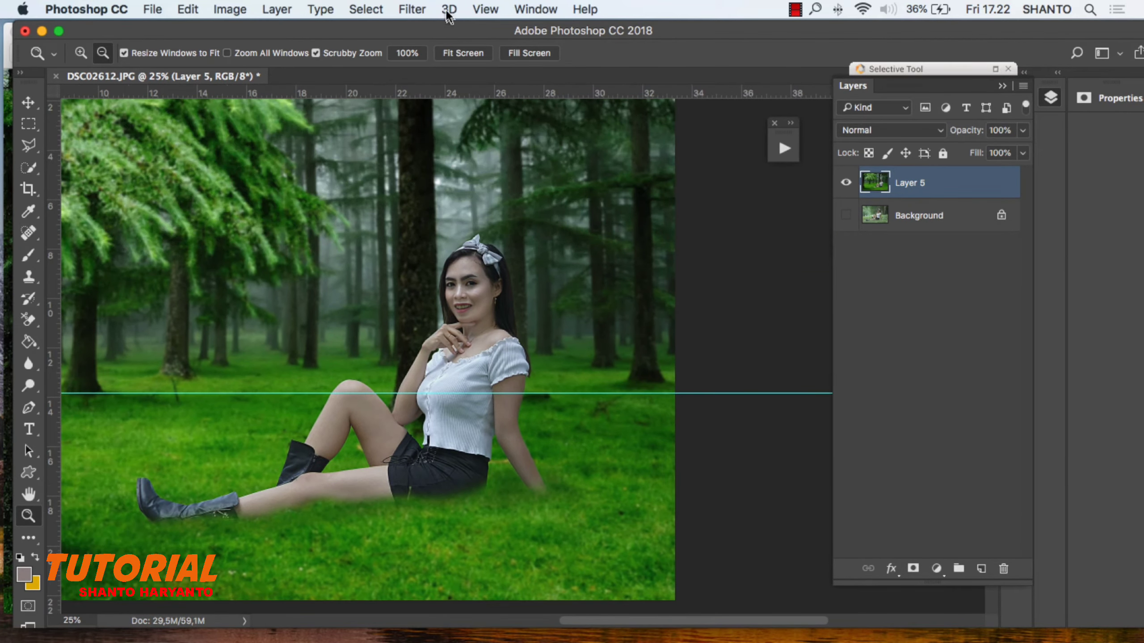
left_click(411, 9)
In Camera Raw, raise sharpening masking, add luminance noise reduction and shift orange hue to +9.
left_click(459, 115)
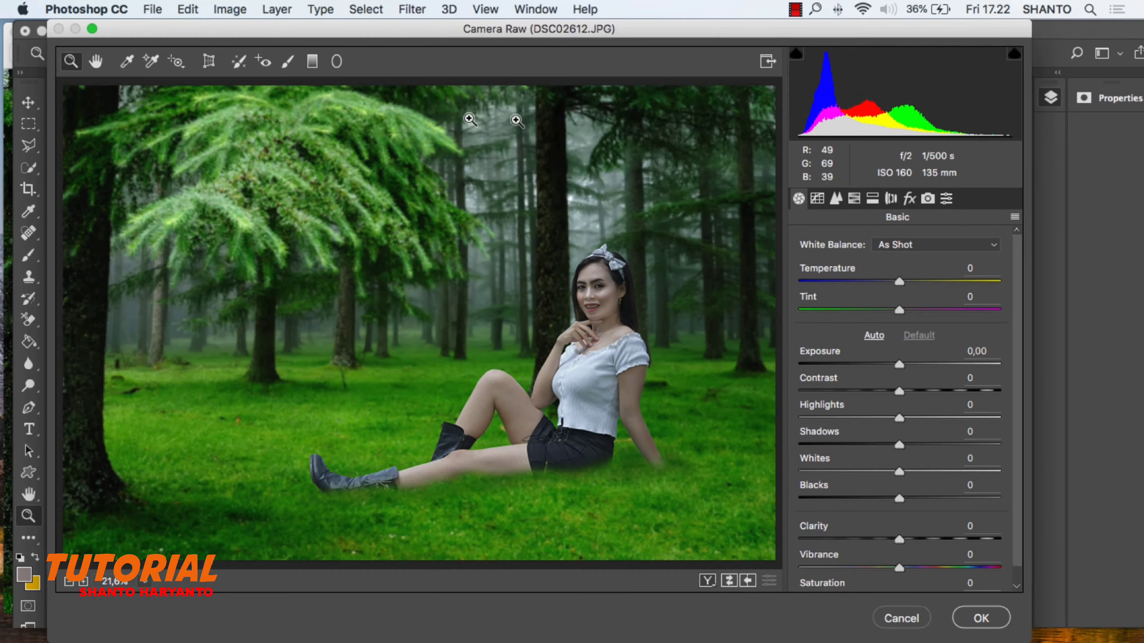
left_click(836, 198)
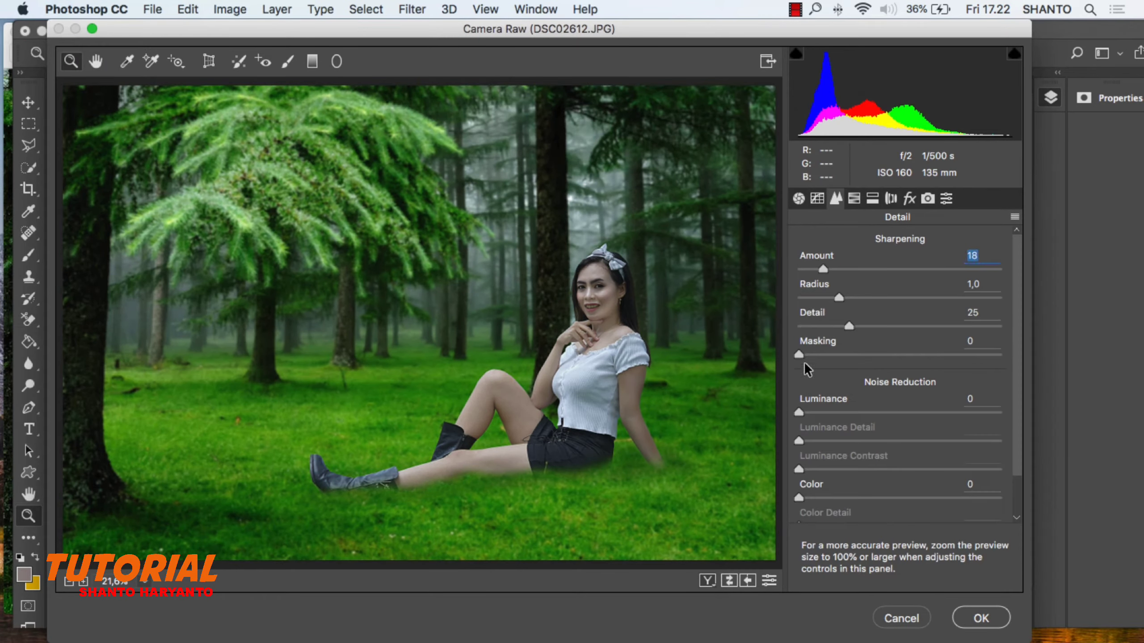
left_click_drag(845, 355, 884, 354)
left_click_drag(799, 413, 818, 413)
left_click(854, 200)
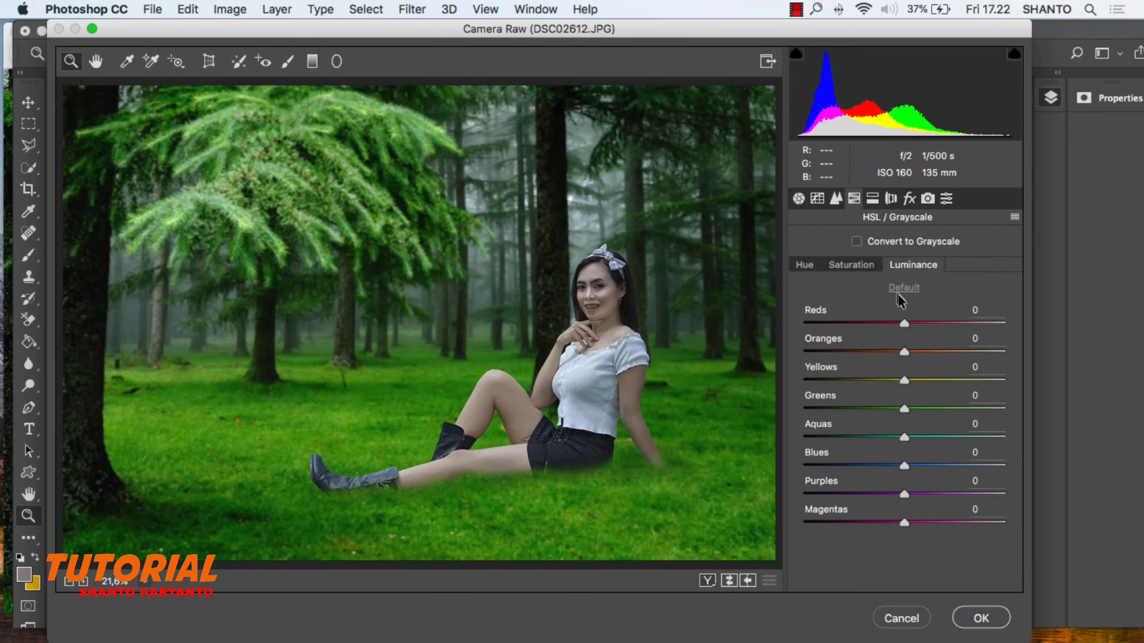
left_click(851, 264)
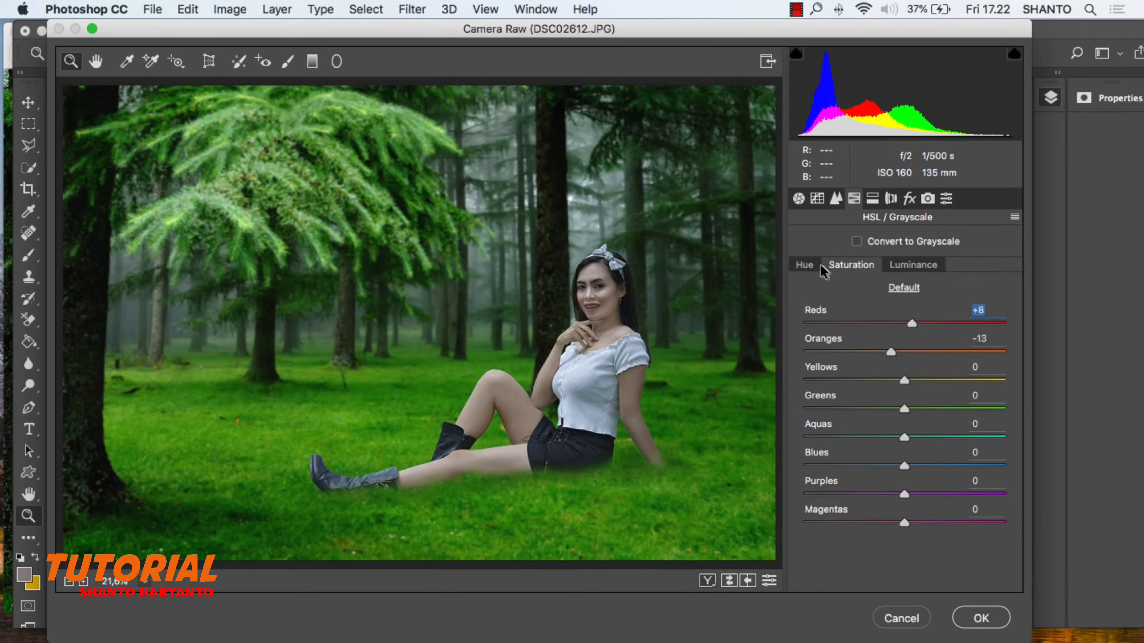
left_click(804, 265)
left_click(913, 352)
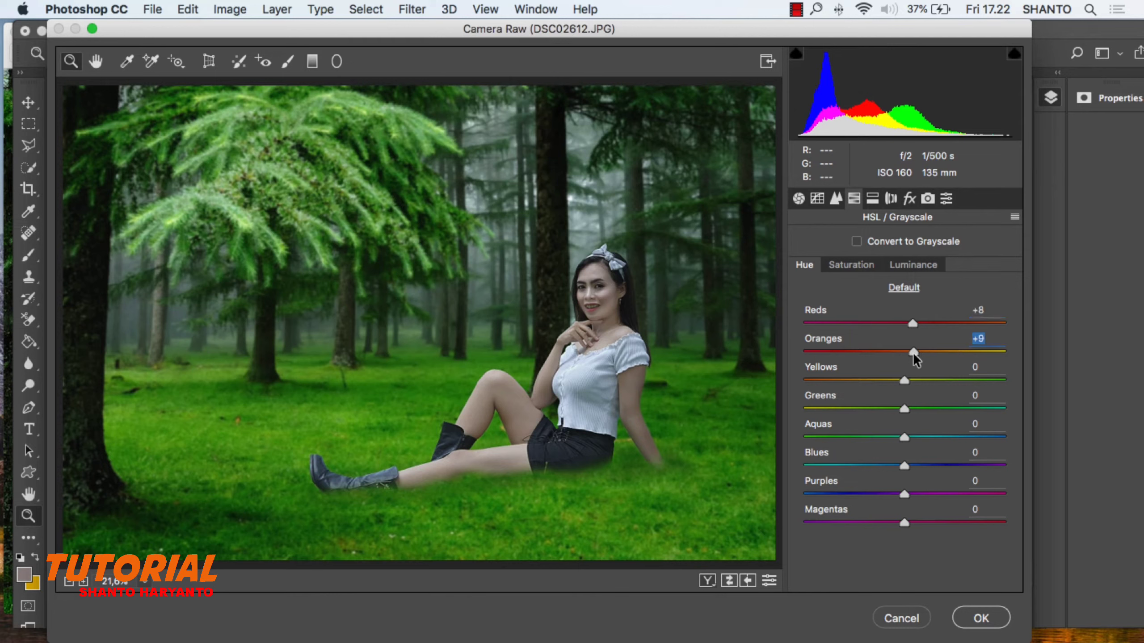
Add slight dehaze, a -19 vignette, and calibrate blue hue -11, green primary and red saturation -6.
left_click(908, 200)
left_click_drag(901, 268, 913, 267)
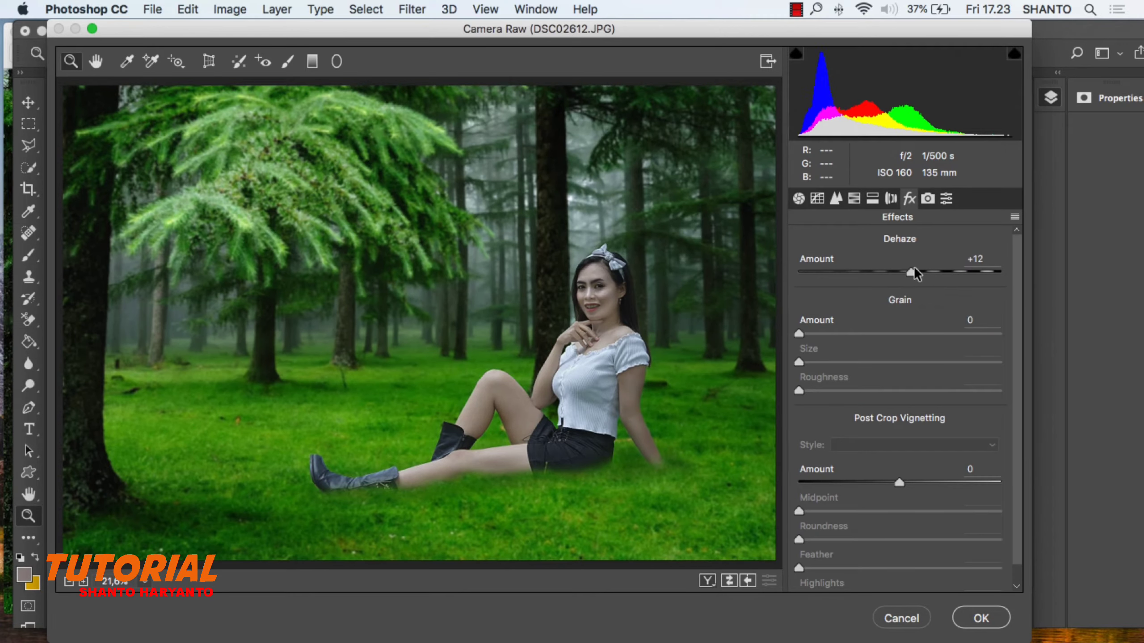
left_click_drag(900, 482, 879, 482)
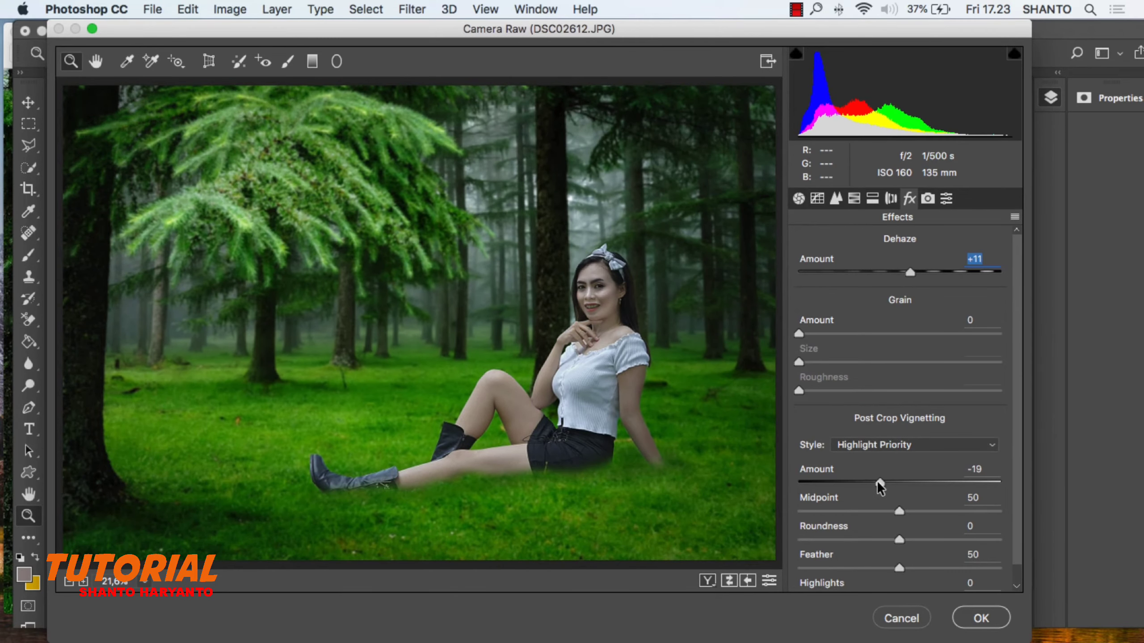
left_click(927, 198)
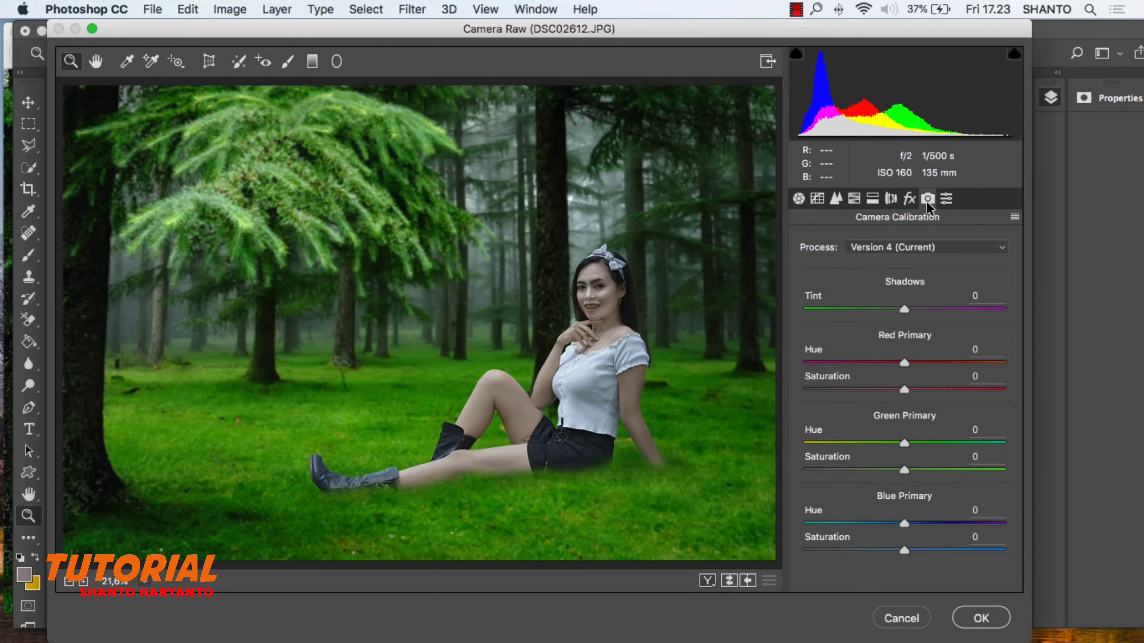
left_click_drag(896, 524, 893, 524)
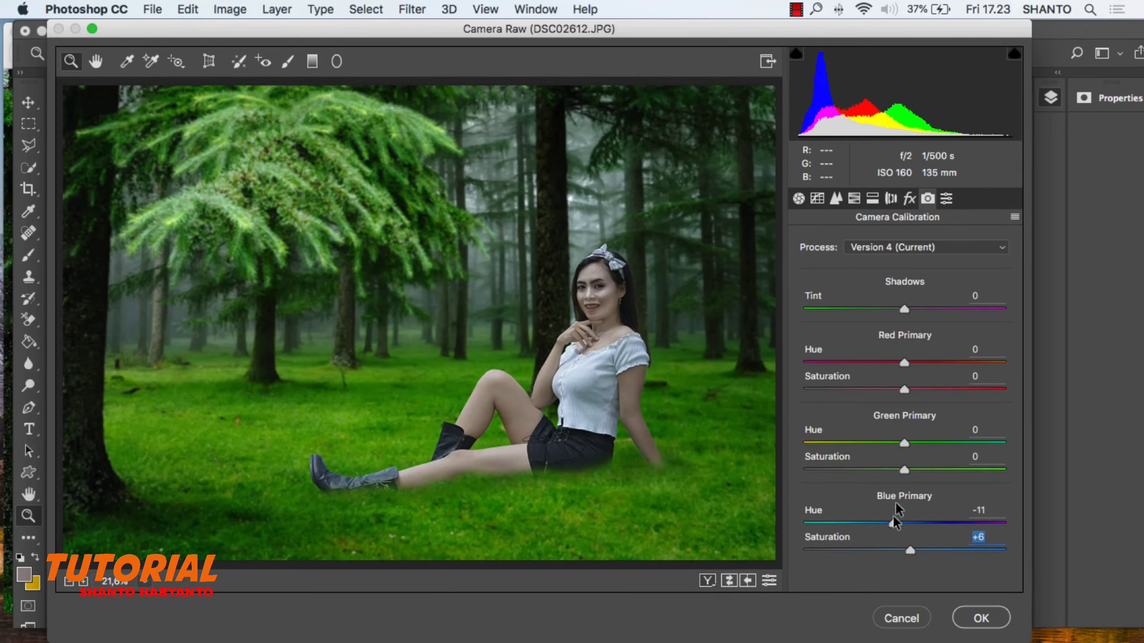
left_click_drag(905, 470, 898, 443)
left_click_drag(903, 390, 899, 371)
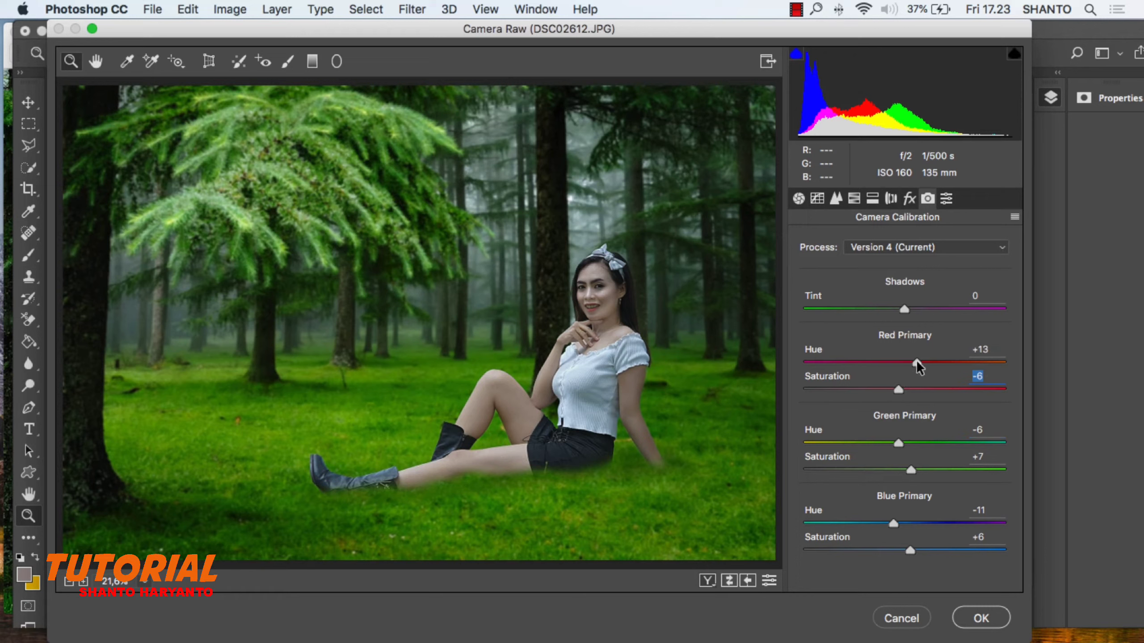
Set highlights and whites to -23, shadows +9, exposure +0.25, clarity +9, and apply.
key("ctrl+alt+1")
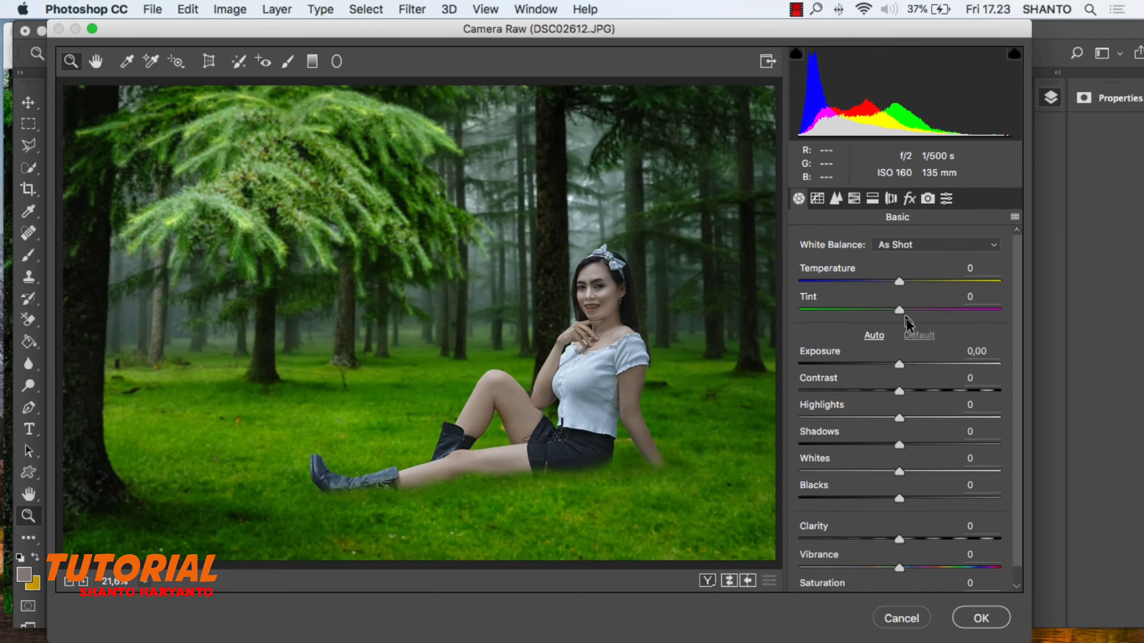
left_click(875, 417)
left_click(876, 471)
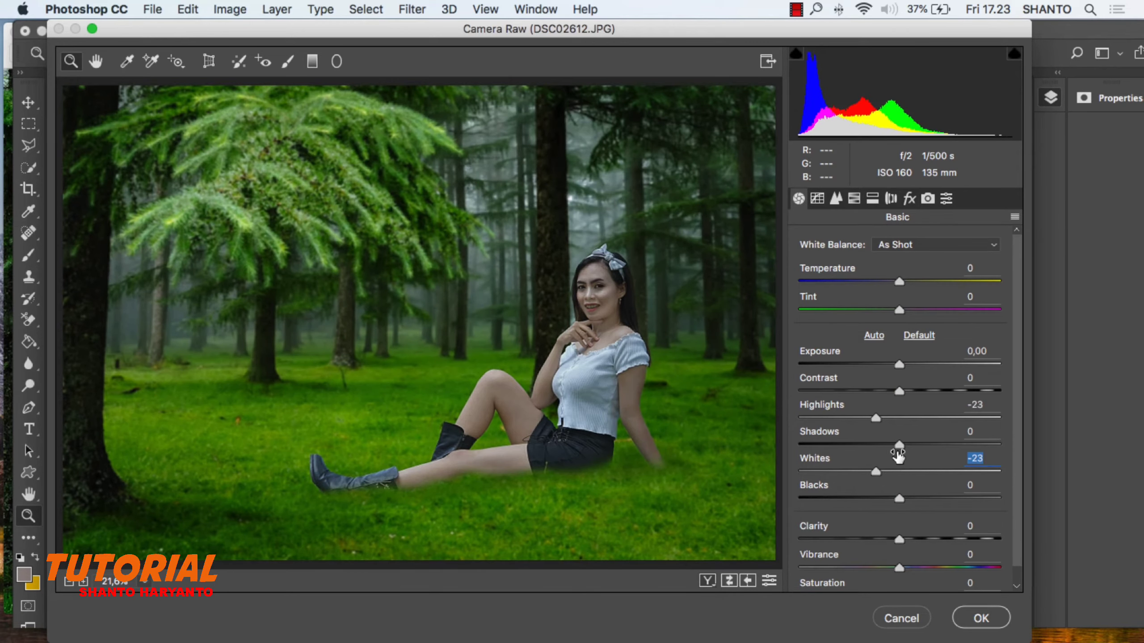
left_click(908, 444)
left_click_drag(899, 364, 904, 364)
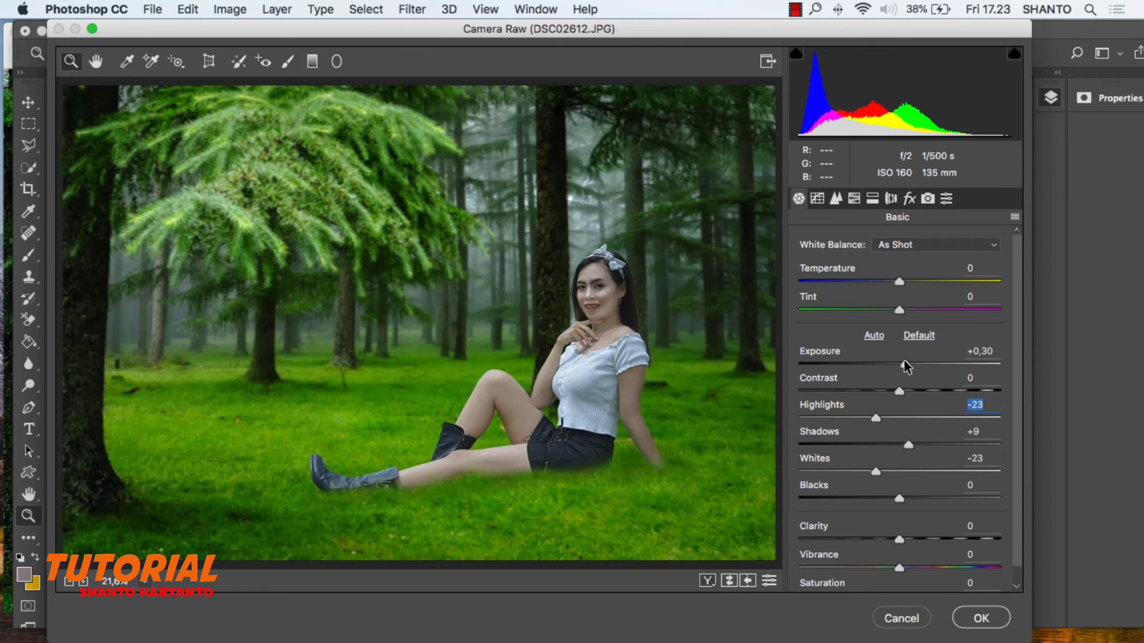
left_click_drag(899, 539, 909, 539)
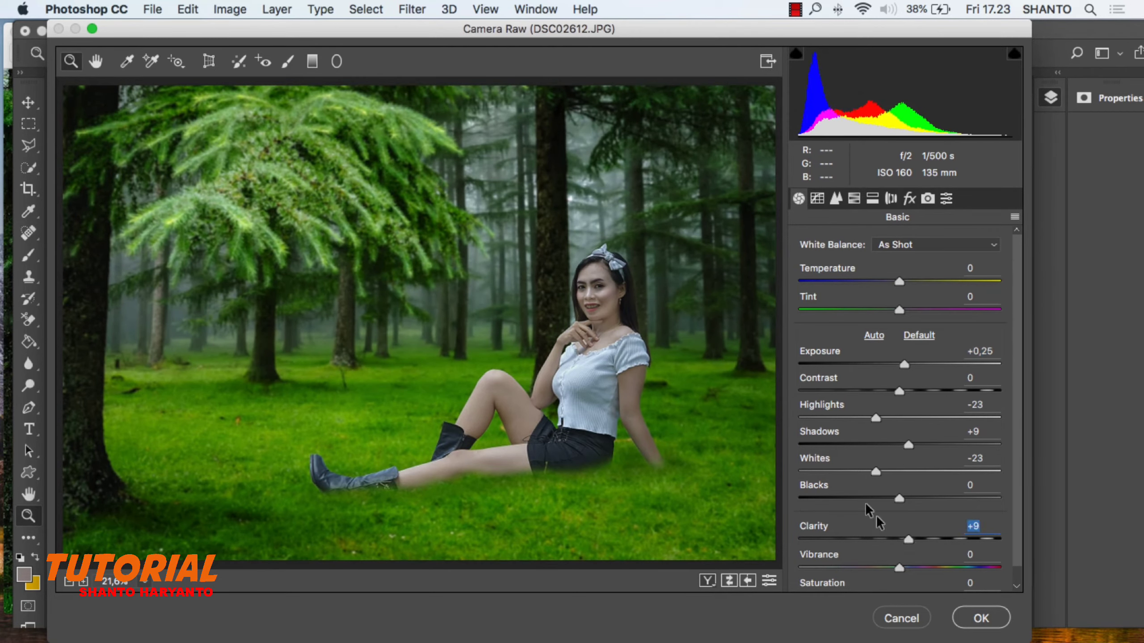
key("Return")
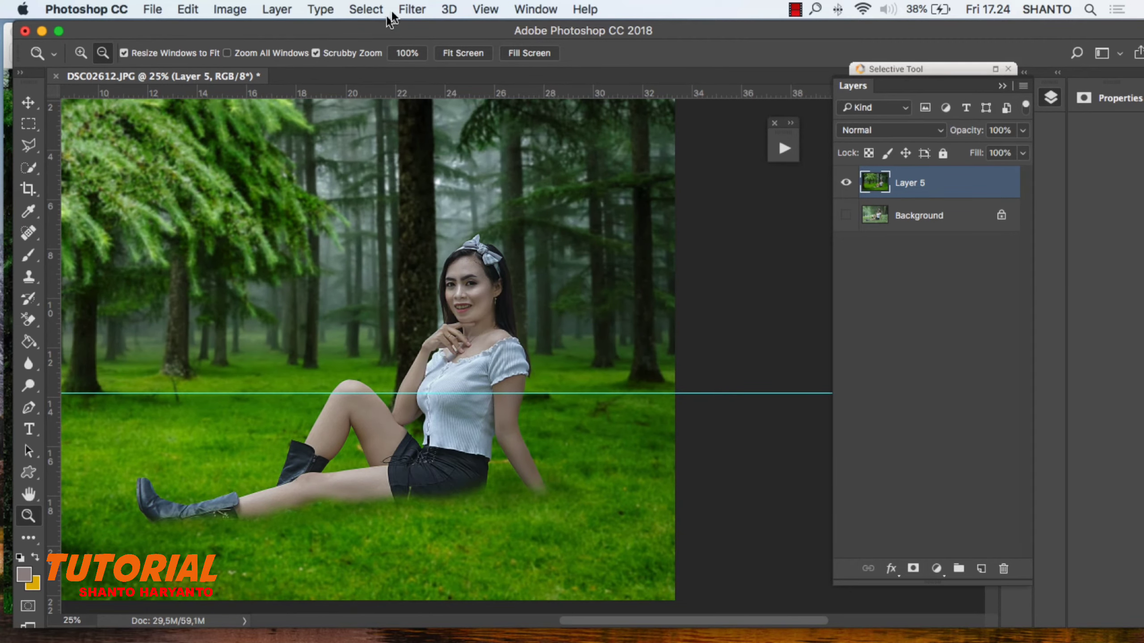
Run a second Camera Raw pass with temperature and tint +8 and vibrance +10.
left_click(412, 9)
left_click(455, 130)
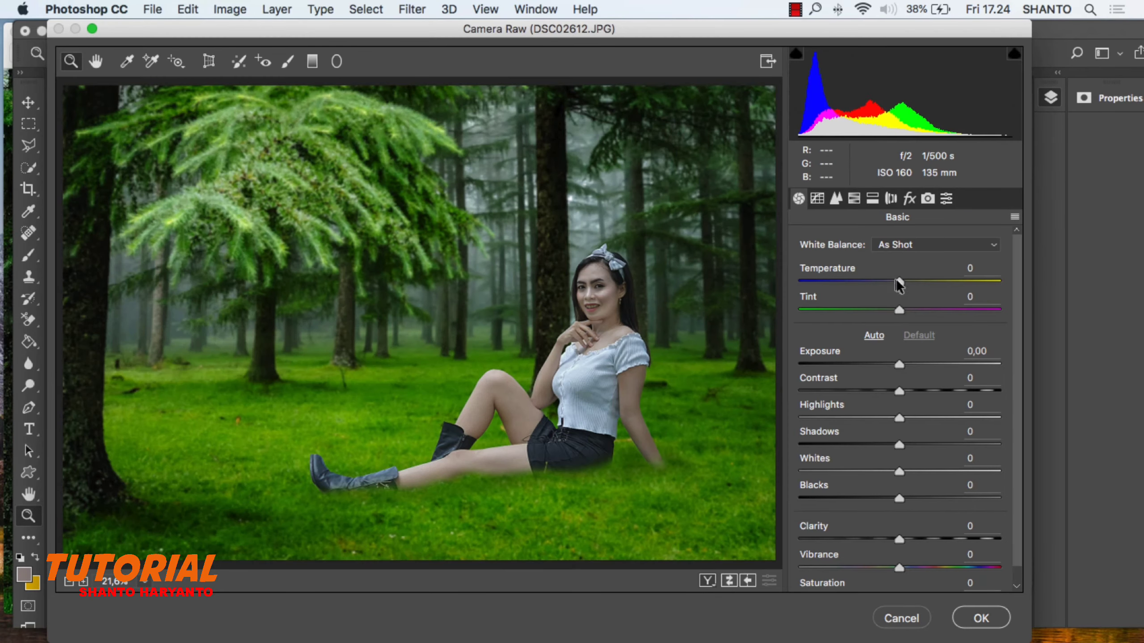
left_click_drag(899, 281, 906, 310)
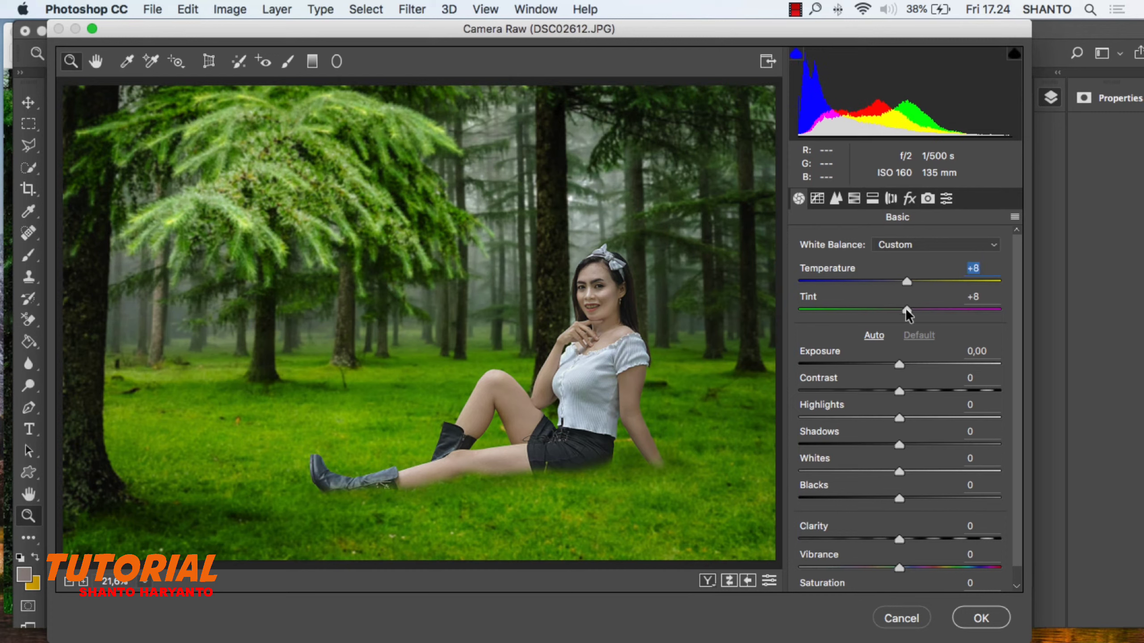
left_click_drag(904, 569, 909, 566)
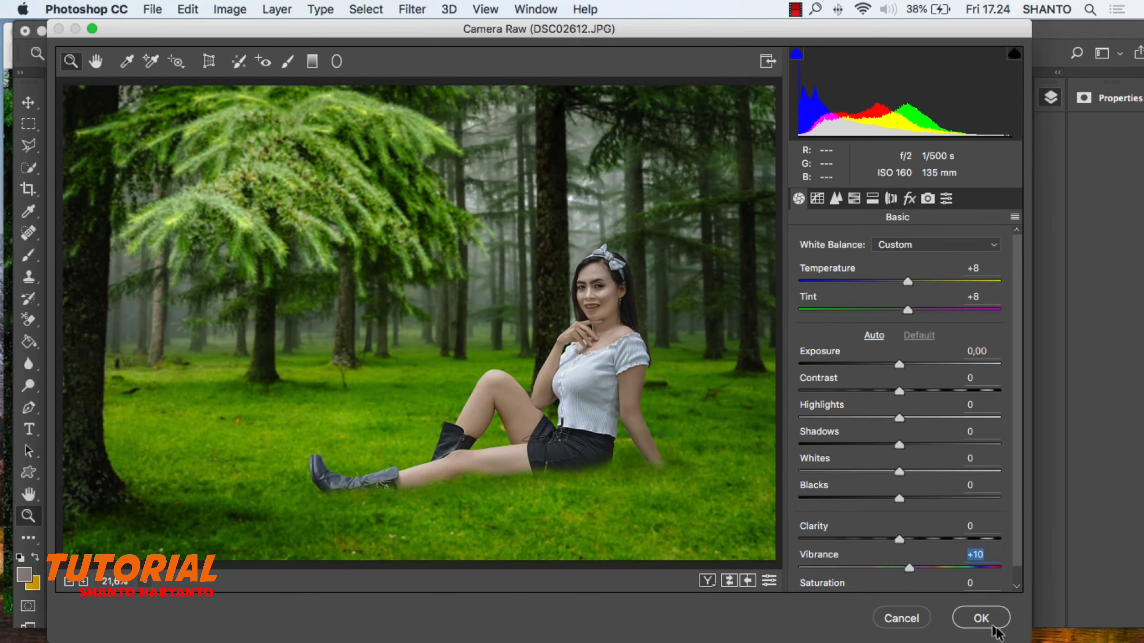
left_click(981, 619)
left_click(411, 9)
mouse_move(446, 399)
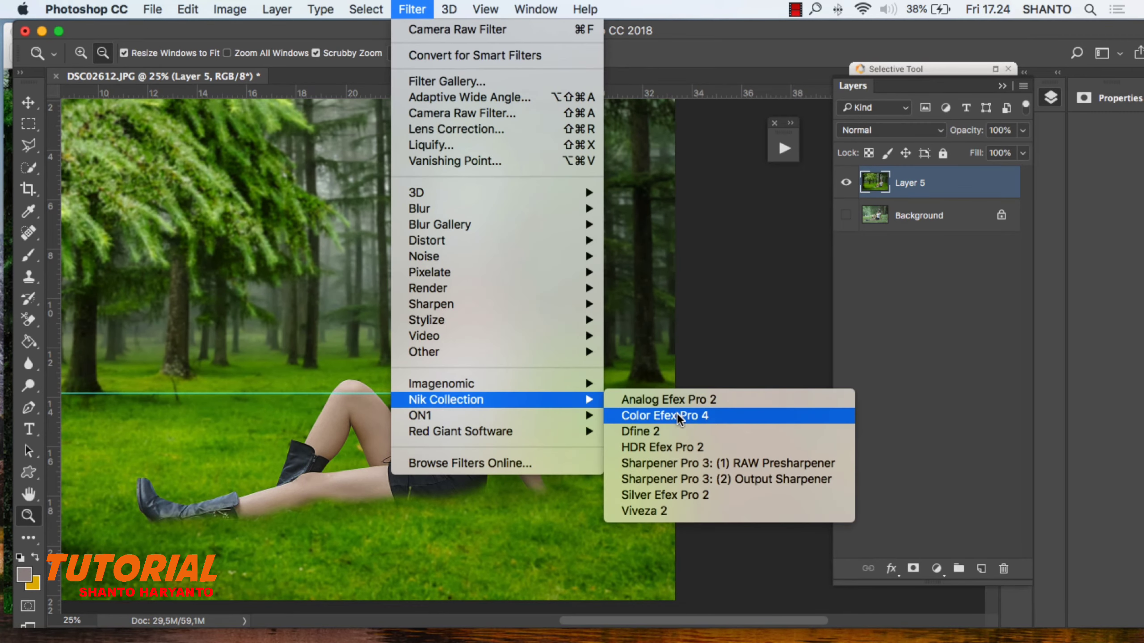
Reduce Glamour Glow strength, cool its warmth to 14%, and add Brilliance/Warmth at -10% warmth.
left_click(677, 415)
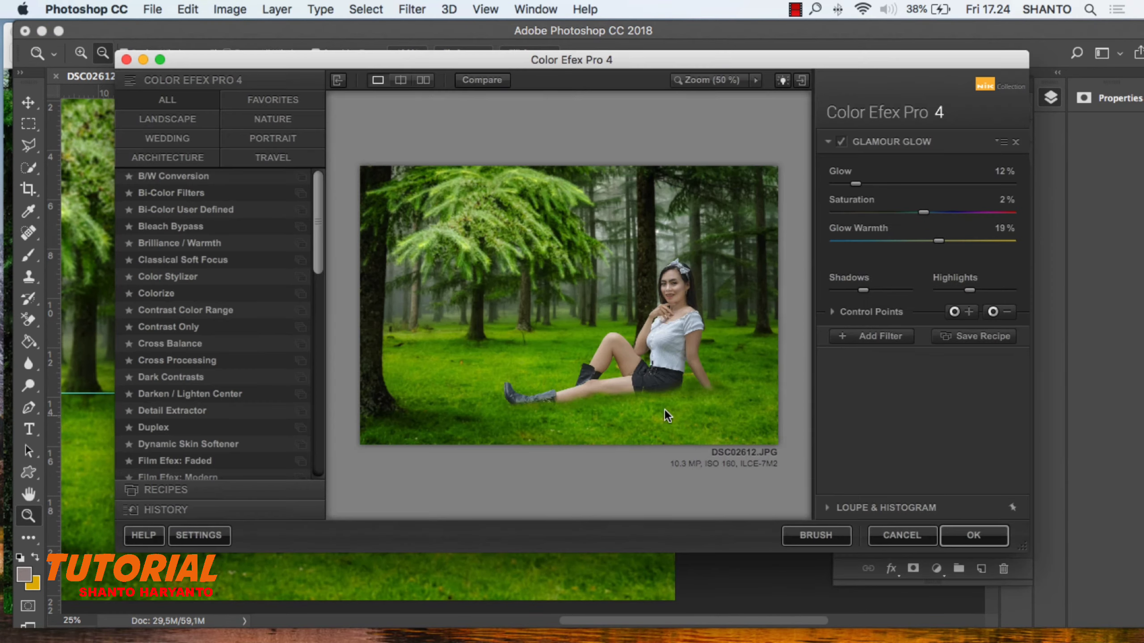
left_click_drag(857, 182, 857, 182)
left_click_drag(939, 242, 935, 242)
left_click(868, 336)
left_click(232, 243)
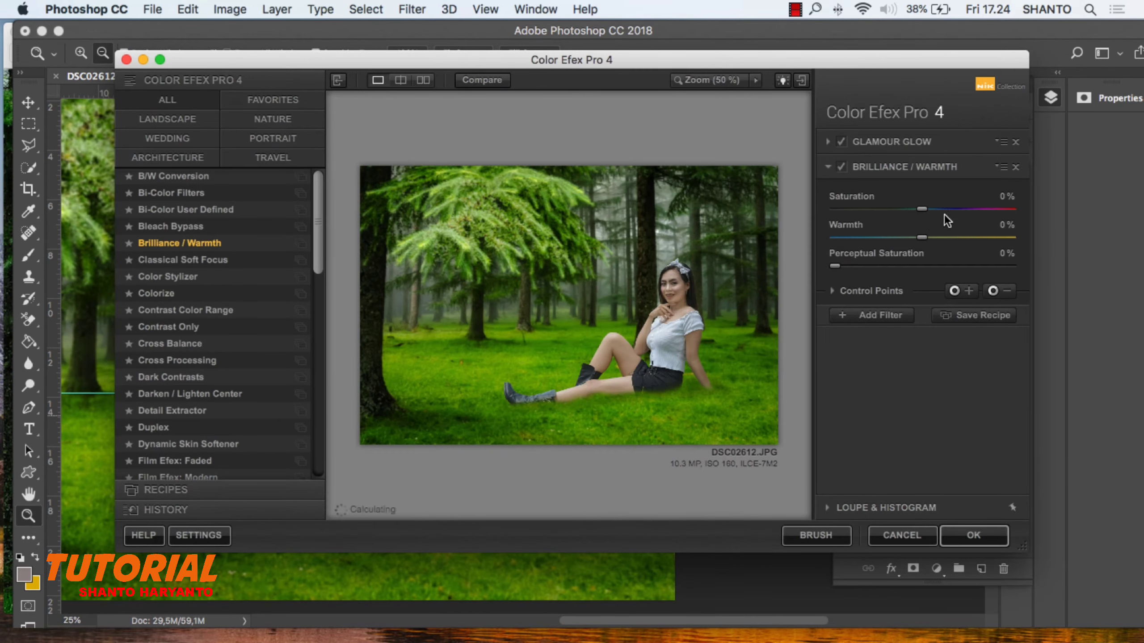
left_click_drag(922, 237, 913, 240)
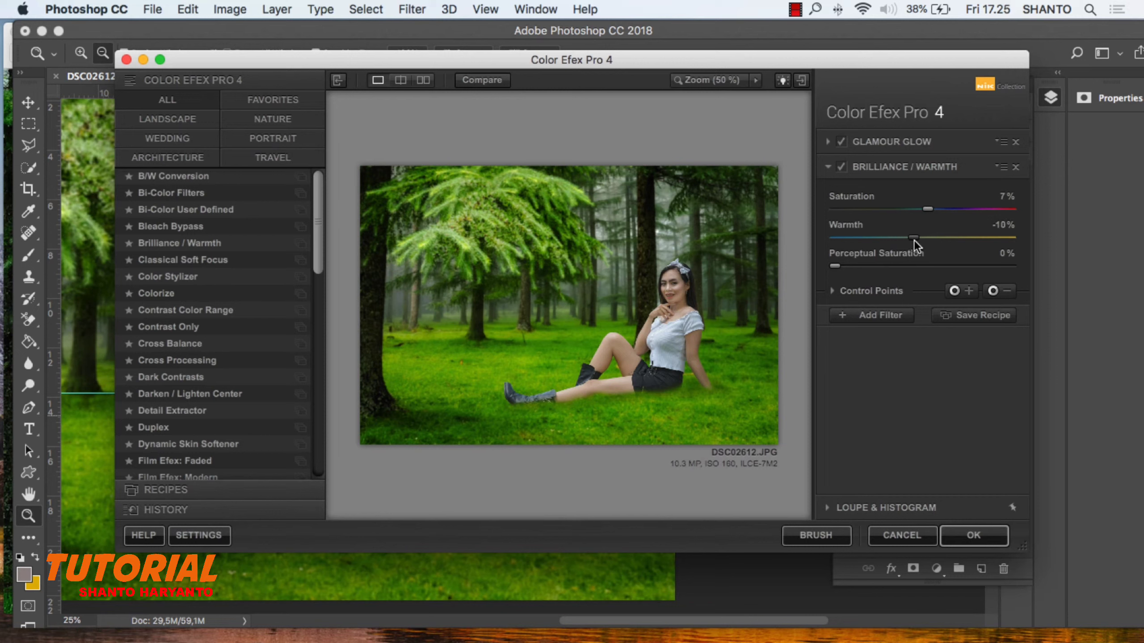
Add Darken/Lighten Center on the woman with a 35% centre size, soften borders and apply.
left_click(890, 313)
left_click(189, 394)
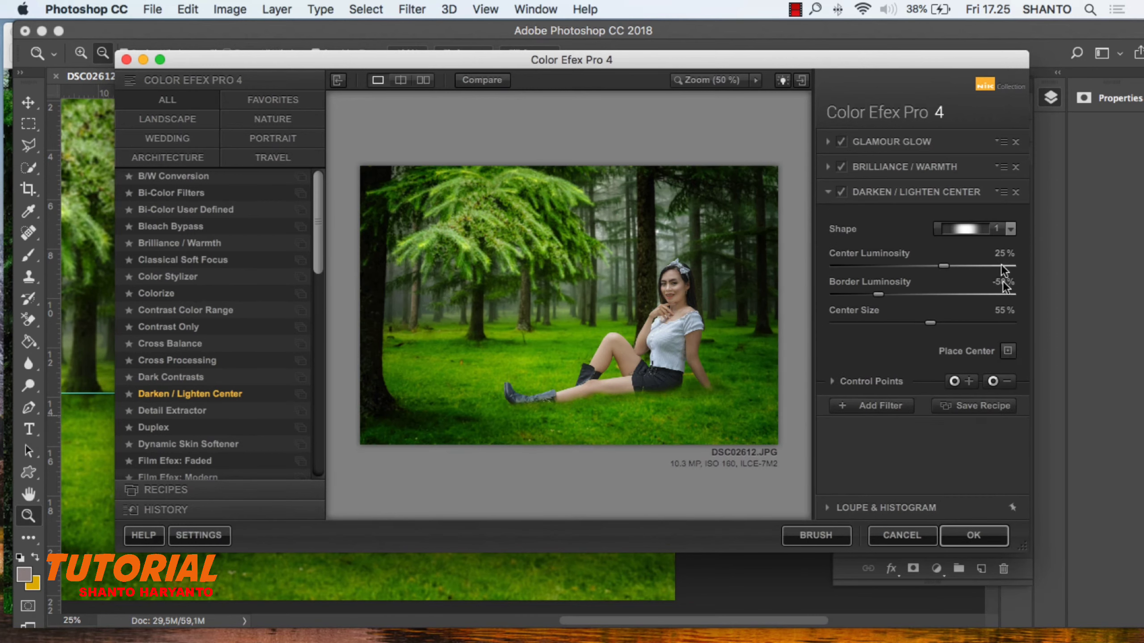
left_click(663, 307)
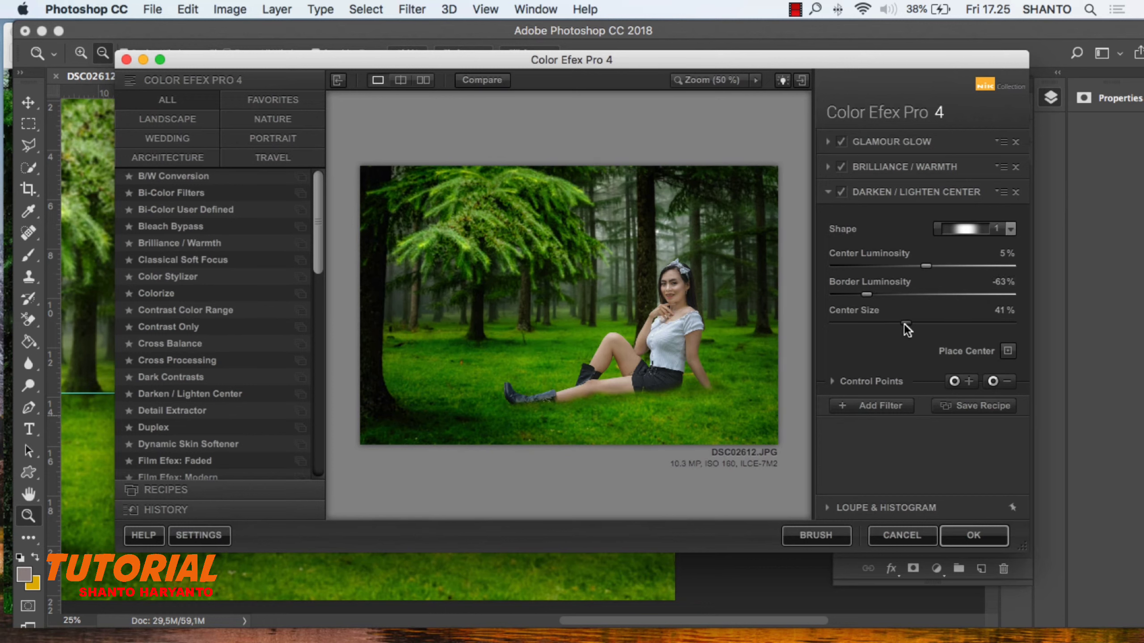
left_click_drag(905, 323, 883, 295)
left_click(971, 535)
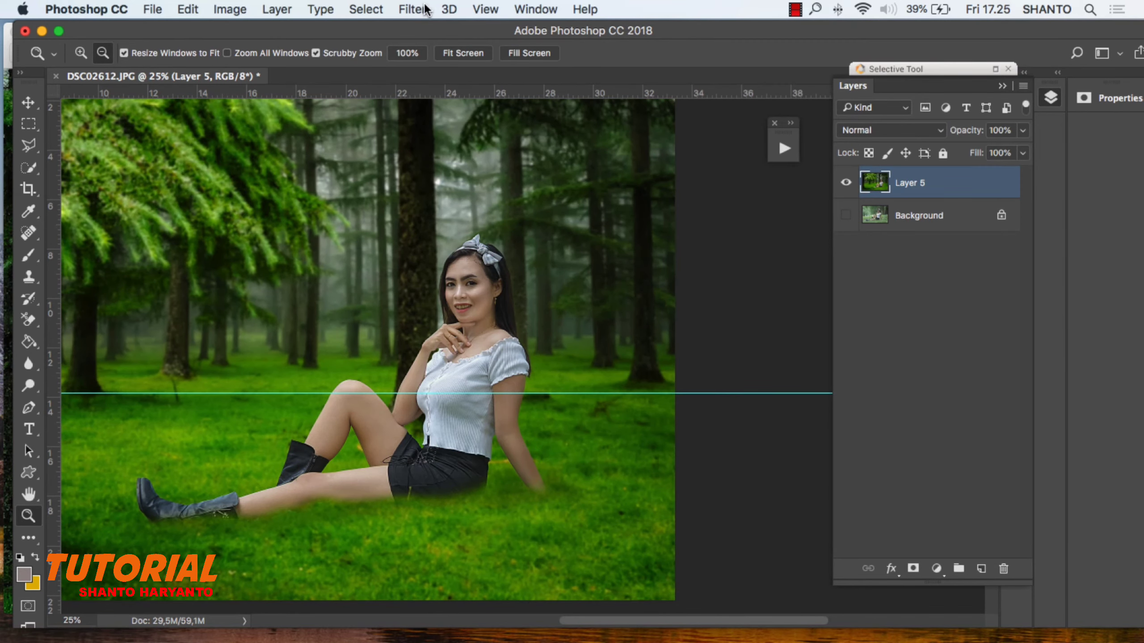
left_click(425, 9)
mouse_move(446, 399)
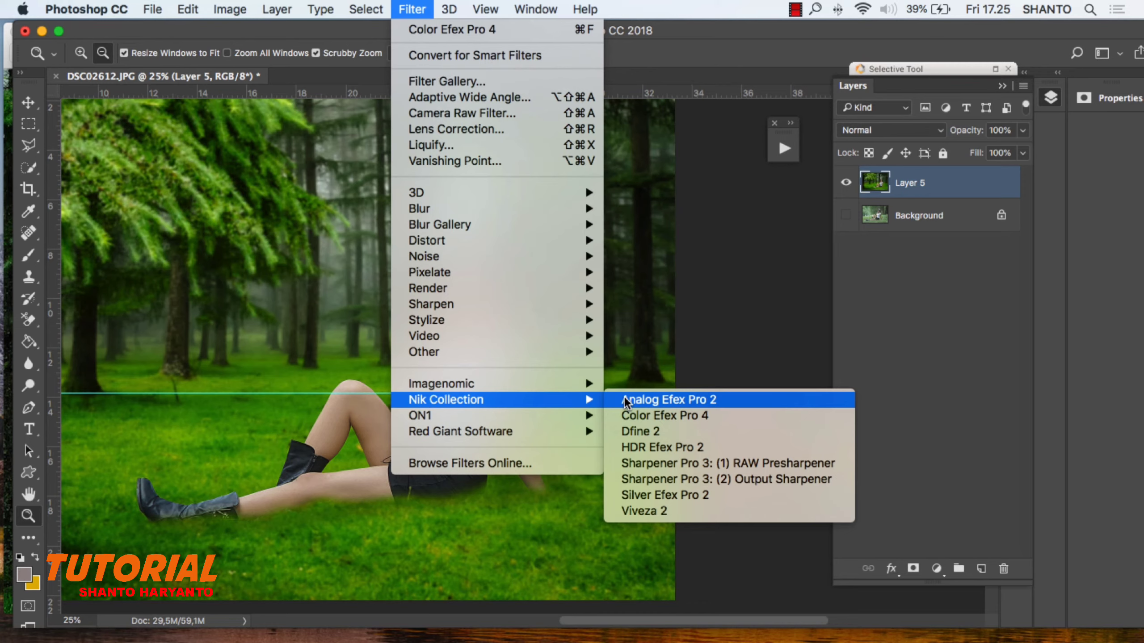
In Analog Efex Pro 2, apply the Classic Camera 8 look and lower its Film Type strength.
left_click(627, 400)
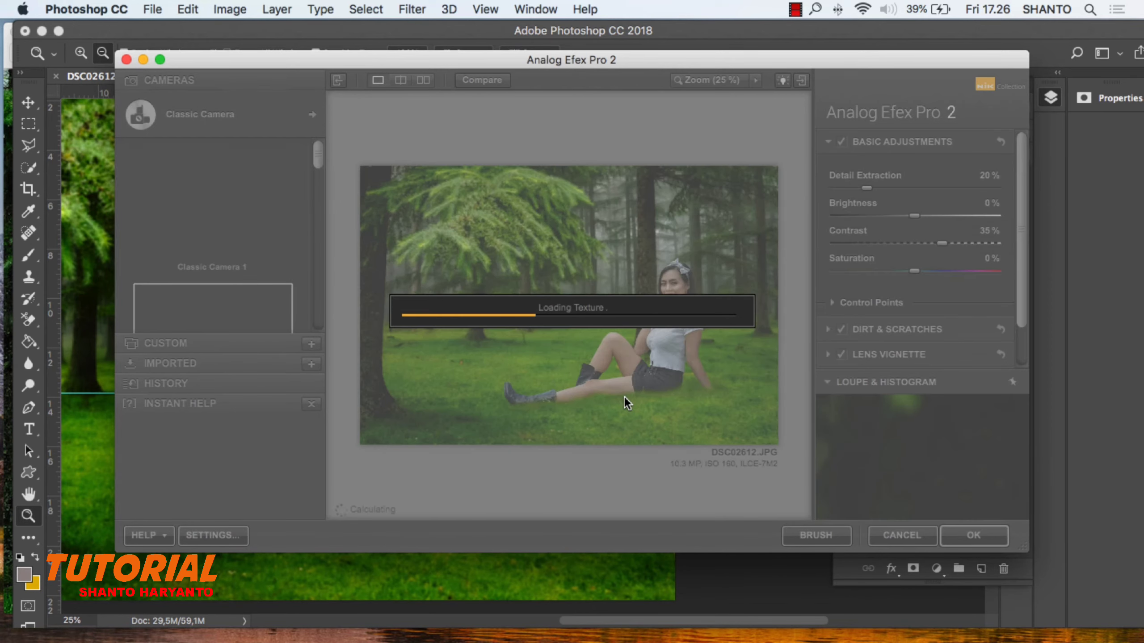
scroll(262, 285, "down", 3)
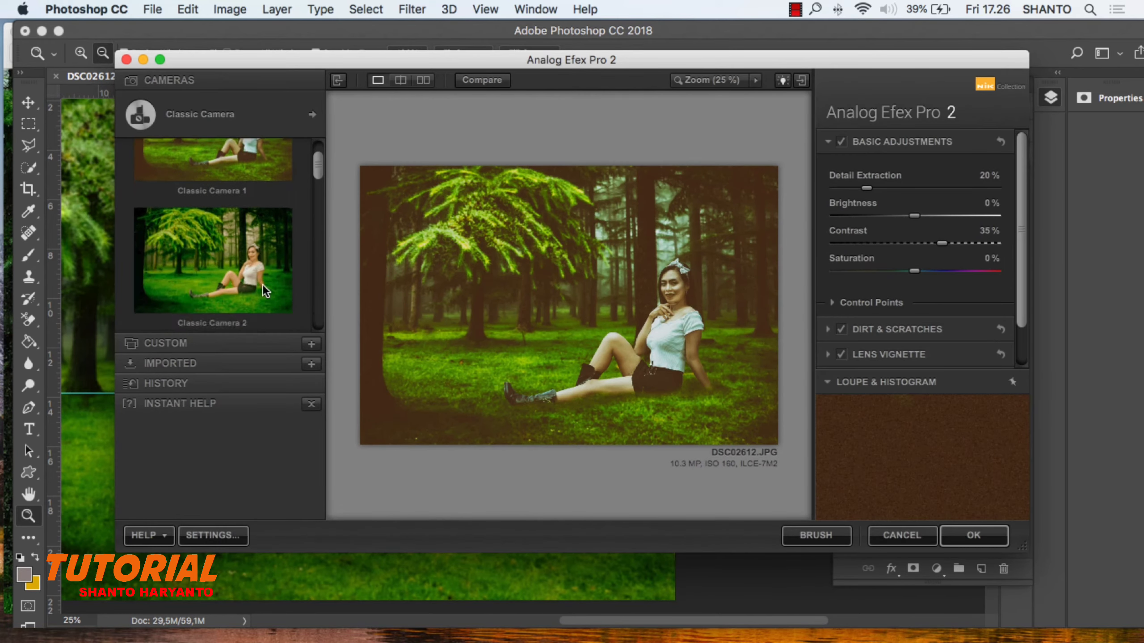
scroll(263, 284, "down", 2)
scroll(260, 253, "down", 3)
left_click(258, 228)
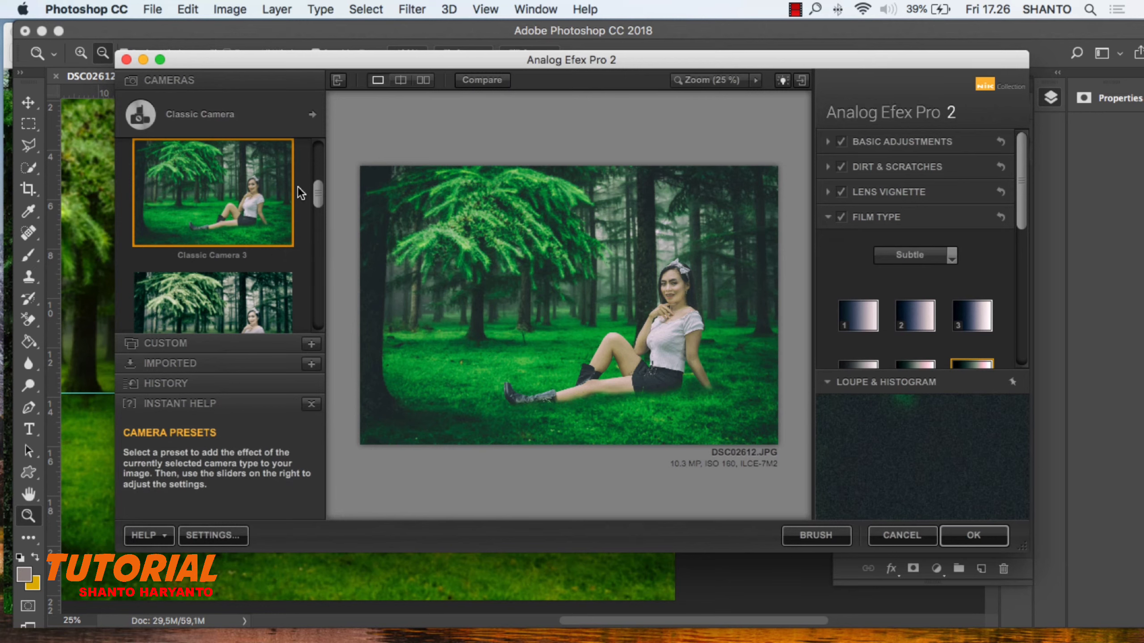
scroll(318, 215, "down", 3)
left_click_drag(318, 215, 314, 291)
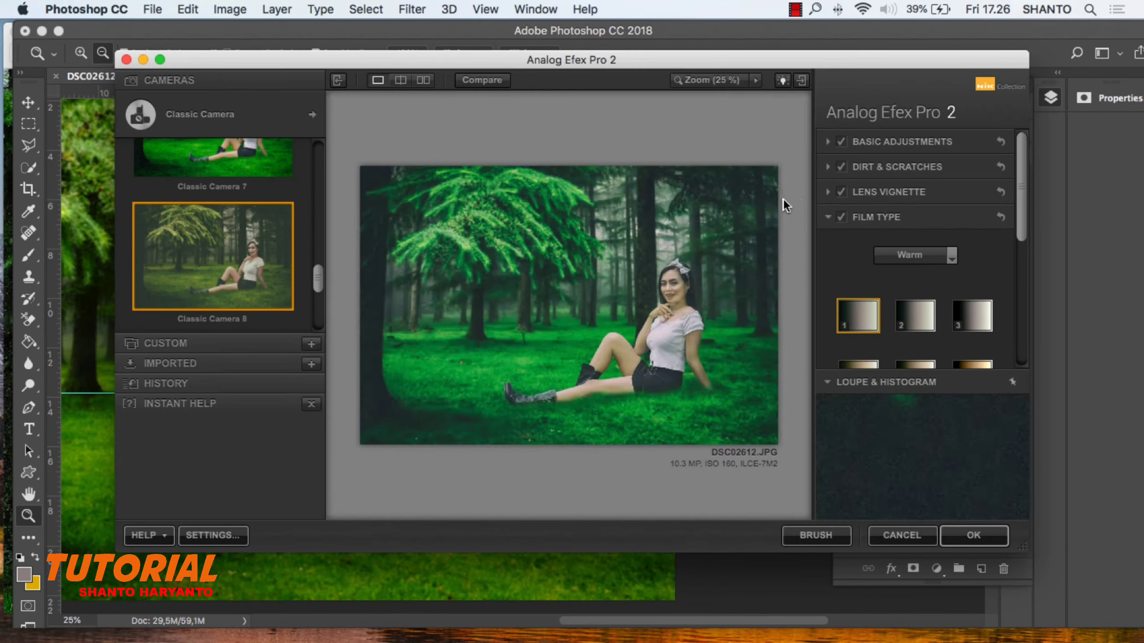
left_click_drag(1021, 230, 1021, 353)
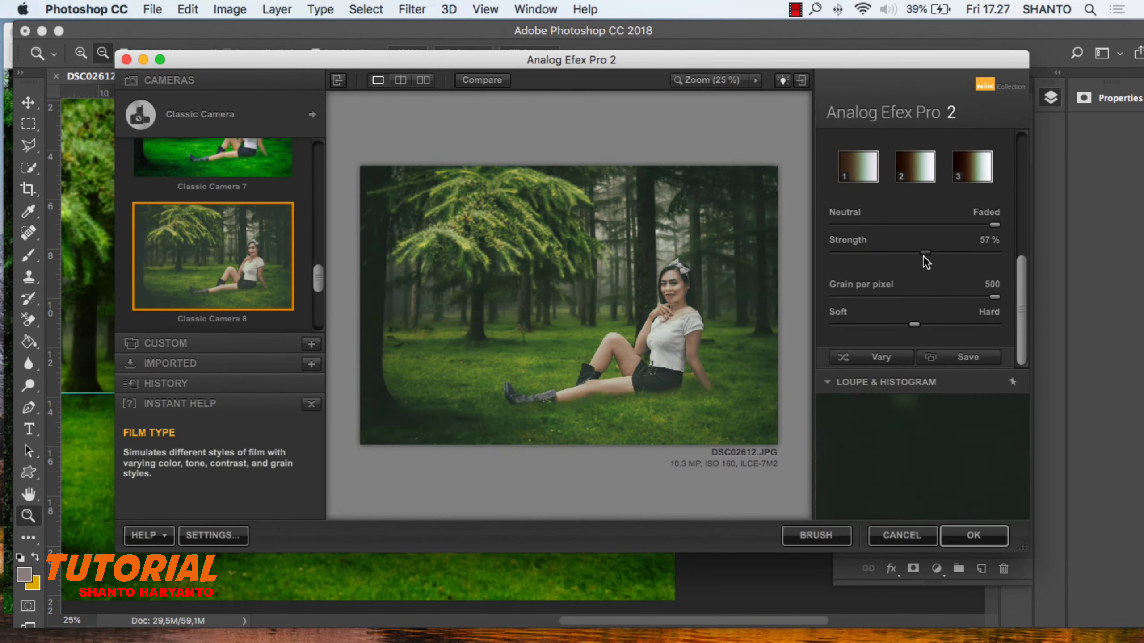
left_click_drag(925, 254, 921, 254)
left_click(977, 225)
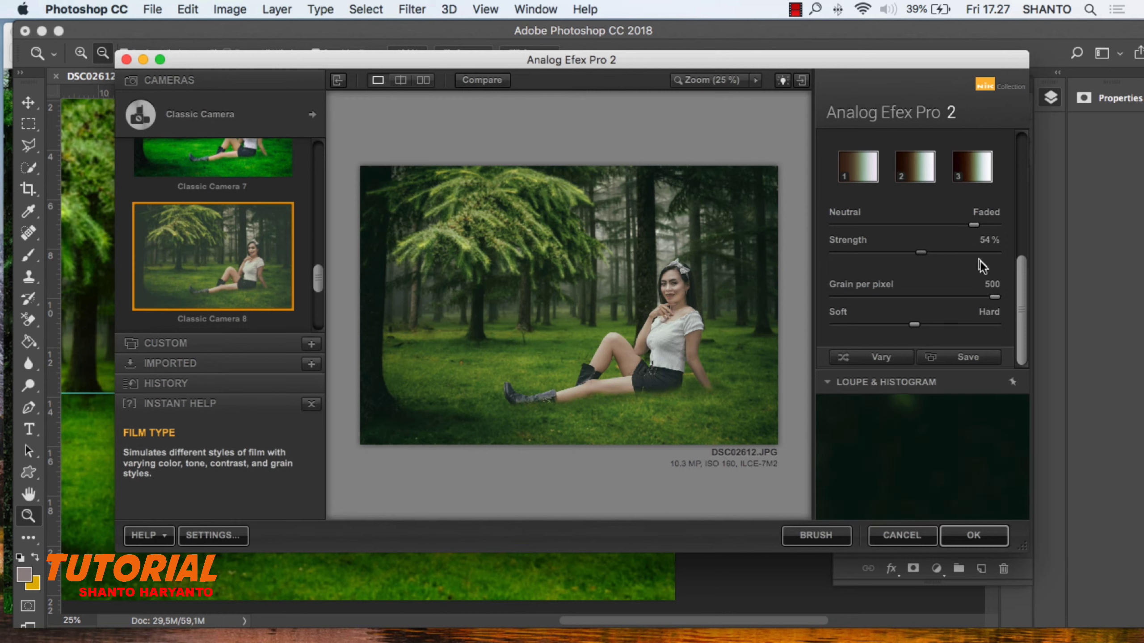
Adjust the lens vignette amount, make its shape more rectangular and enlarge it to 72%.
scroll(1016, 220, "up", 10)
left_click(888, 192)
left_click_drag(913, 238, 926, 237)
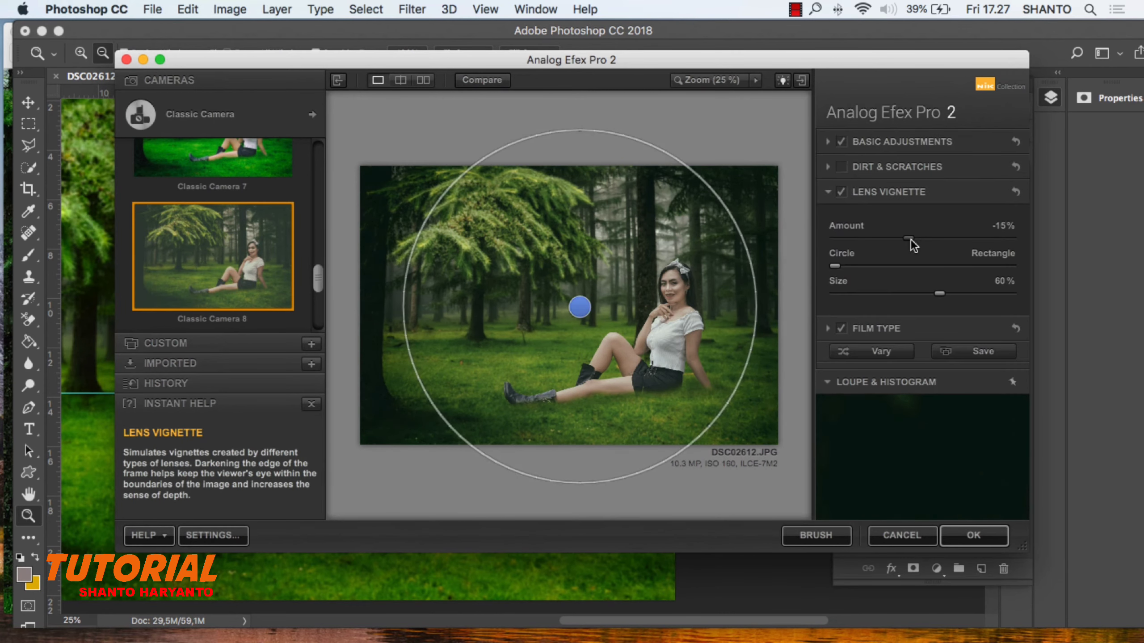
left_click_drag(834, 265, 879, 266)
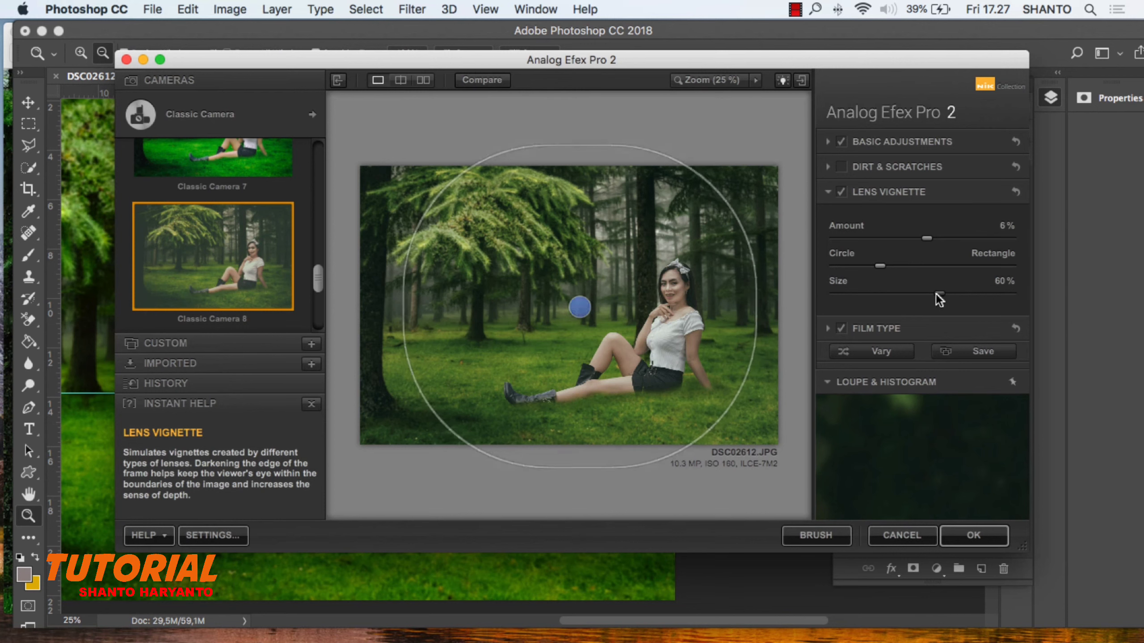
left_click_drag(939, 293, 960, 293)
left_click_drag(886, 266, 910, 242)
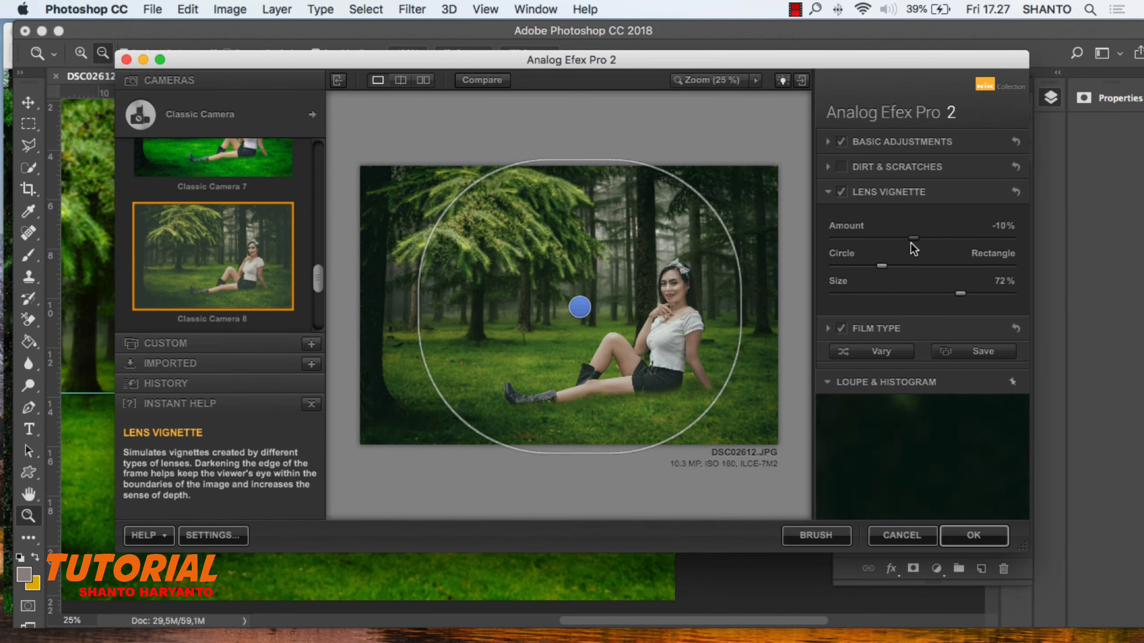
Raise saturation toward -7%, brighten the image slightly, and apply the film look.
left_click(921, 143)
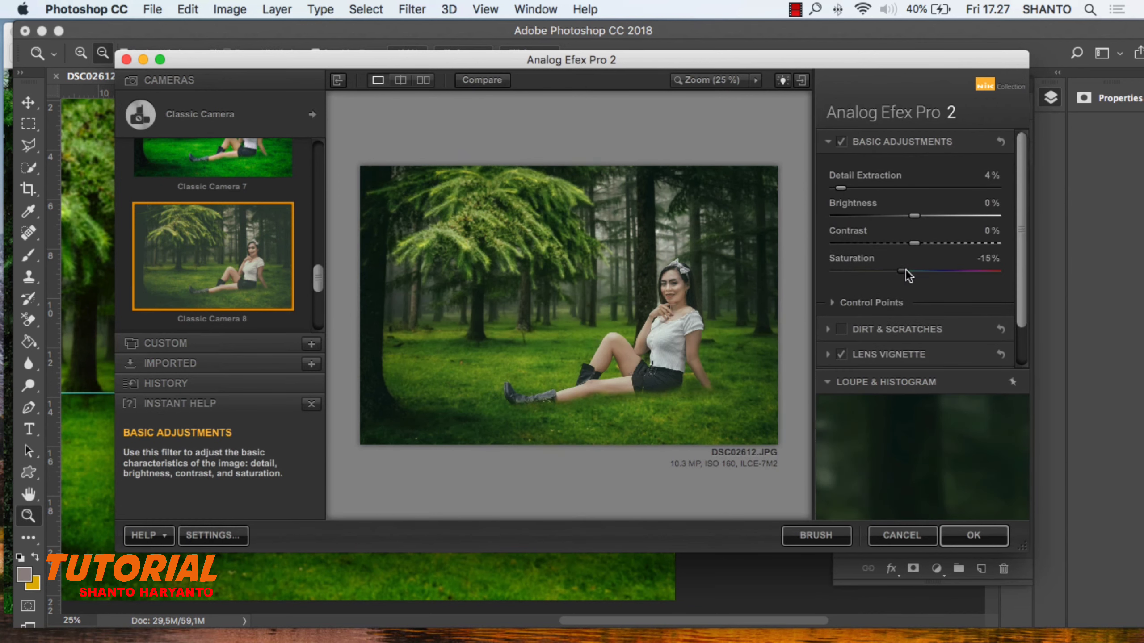
left_click_drag(906, 270, 913, 270)
left_click_drag(914, 215, 919, 216)
left_click(973, 535)
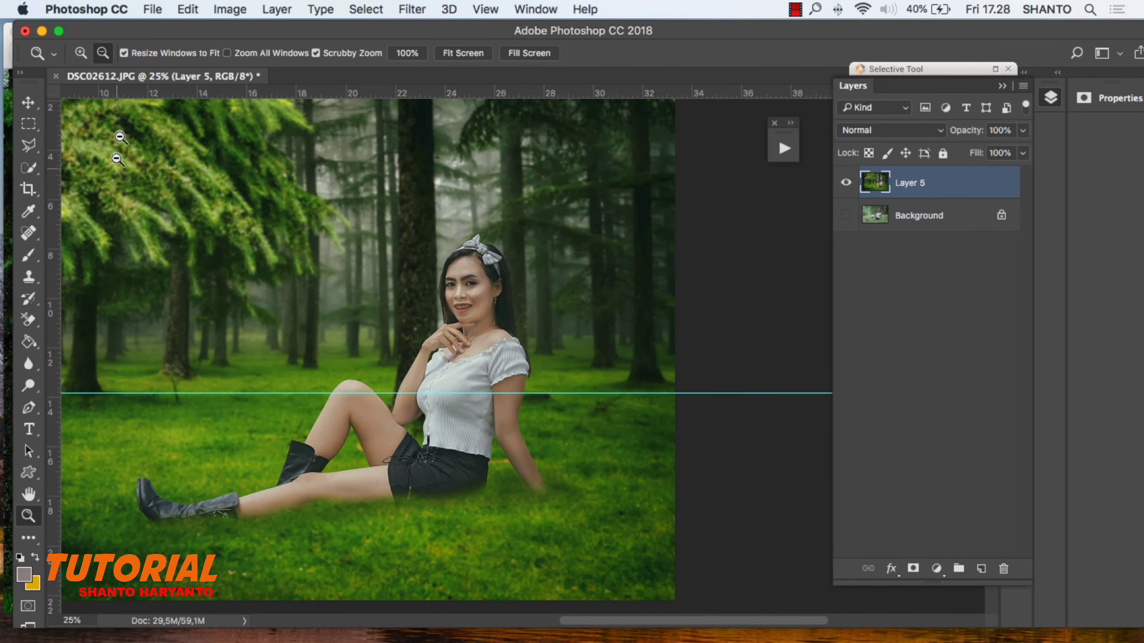
Launch Knoll Light Factory and position the glow in the treetops above the woman.
left_click(306, 283)
key("v")
left_click(427, 10)
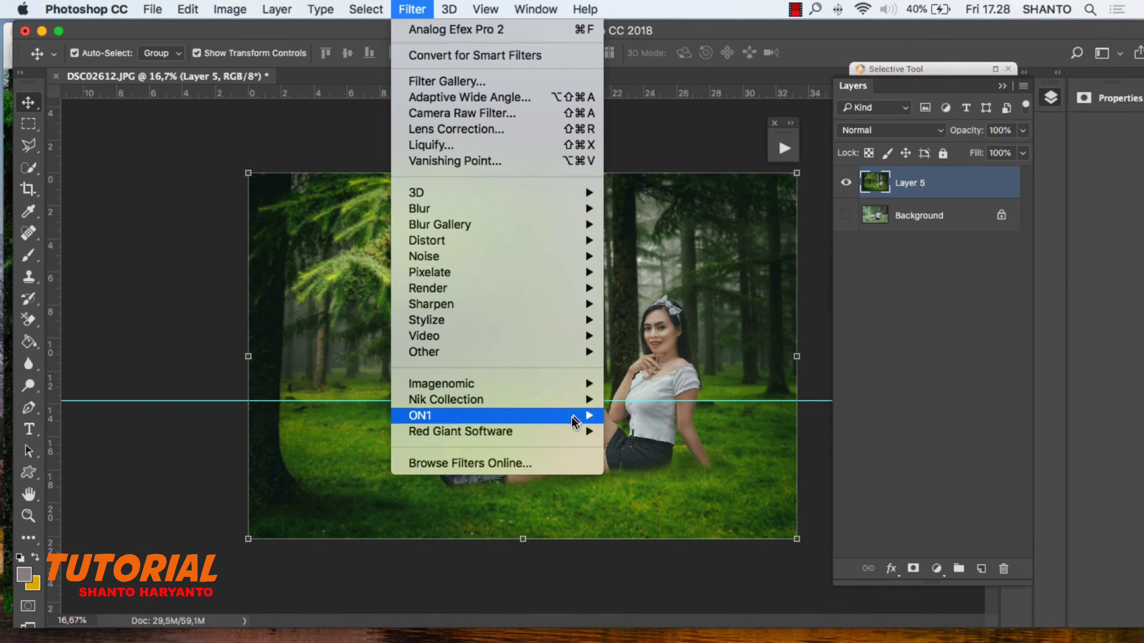
mouse_move(460, 432)
left_click(650, 431)
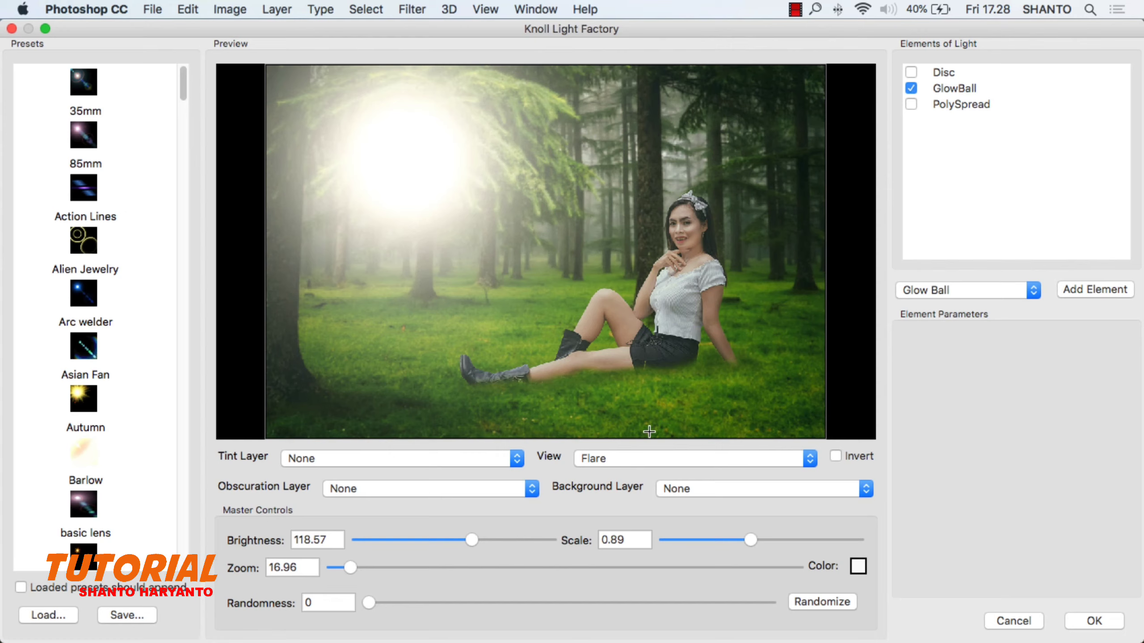
left_click_drag(630, 141, 596, 135)
Give the GlowBall an orange outer colour, scale 0.69, slightly higher brightness, and apply it.
left_click(955, 88)
left_click(980, 478)
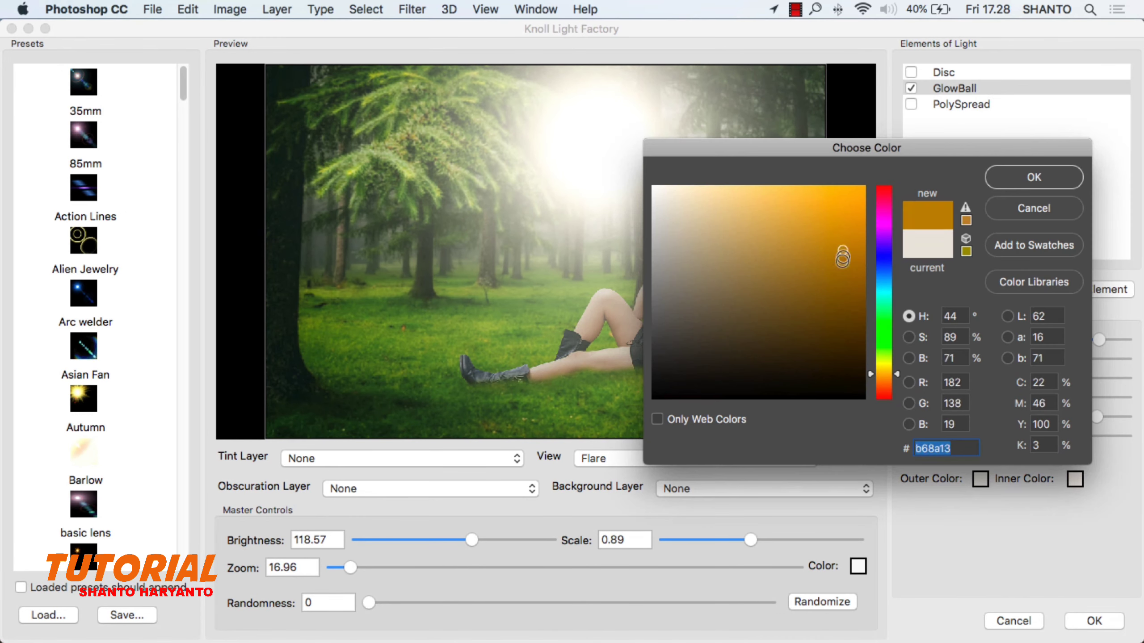
left_click(843, 250)
key("Return")
left_click_drag(748, 540, 730, 540)
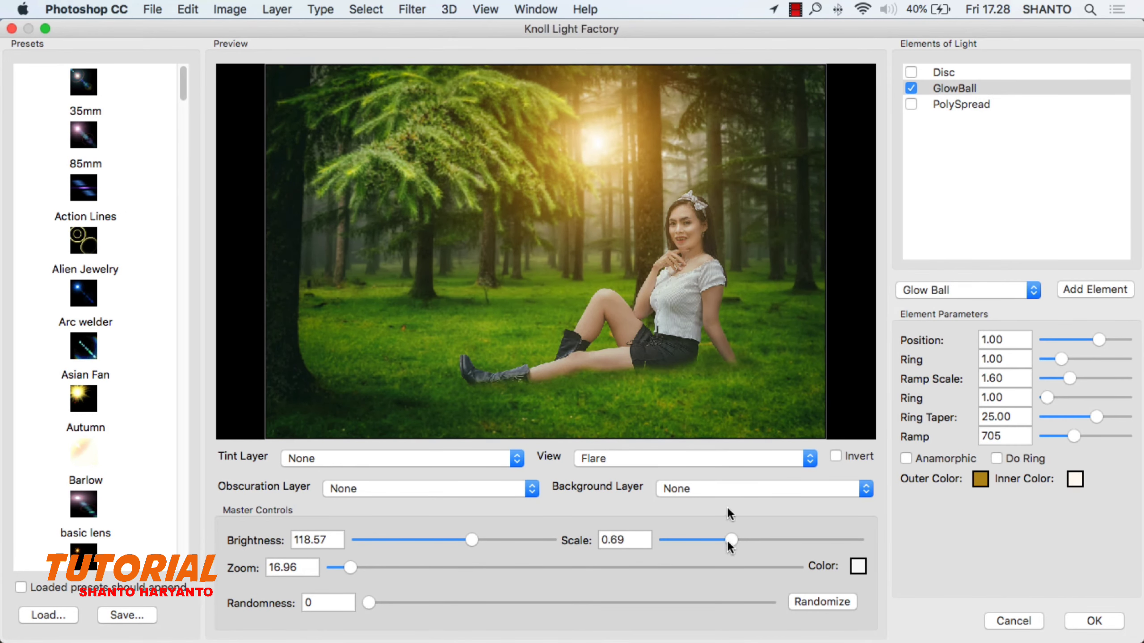
left_click_drag(484, 543, 474, 545)
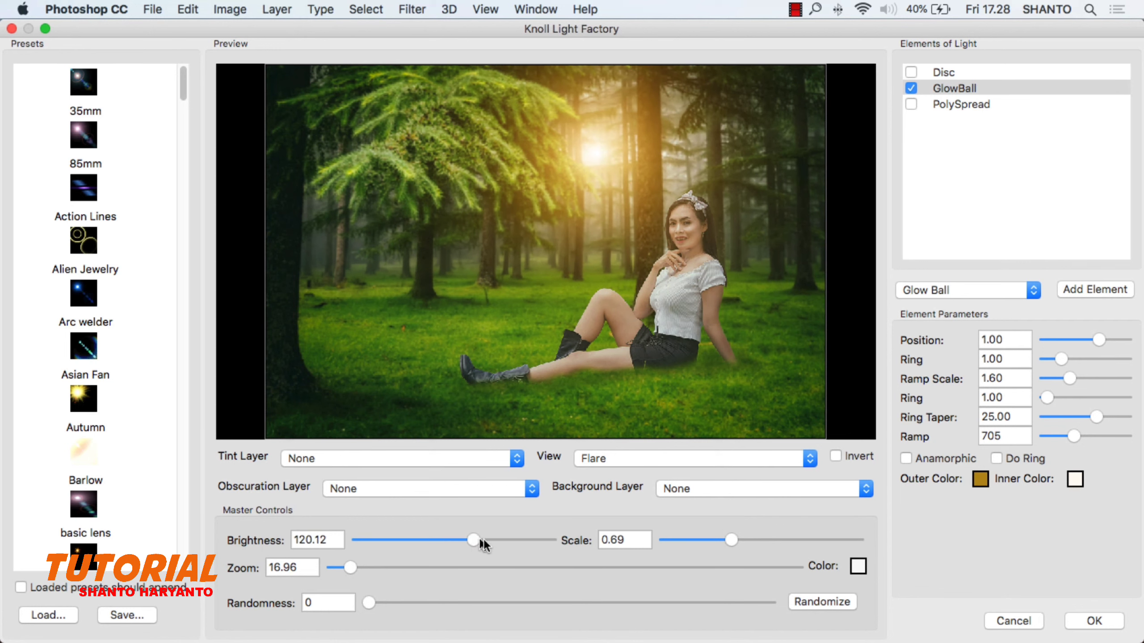
left_click(1087, 626)
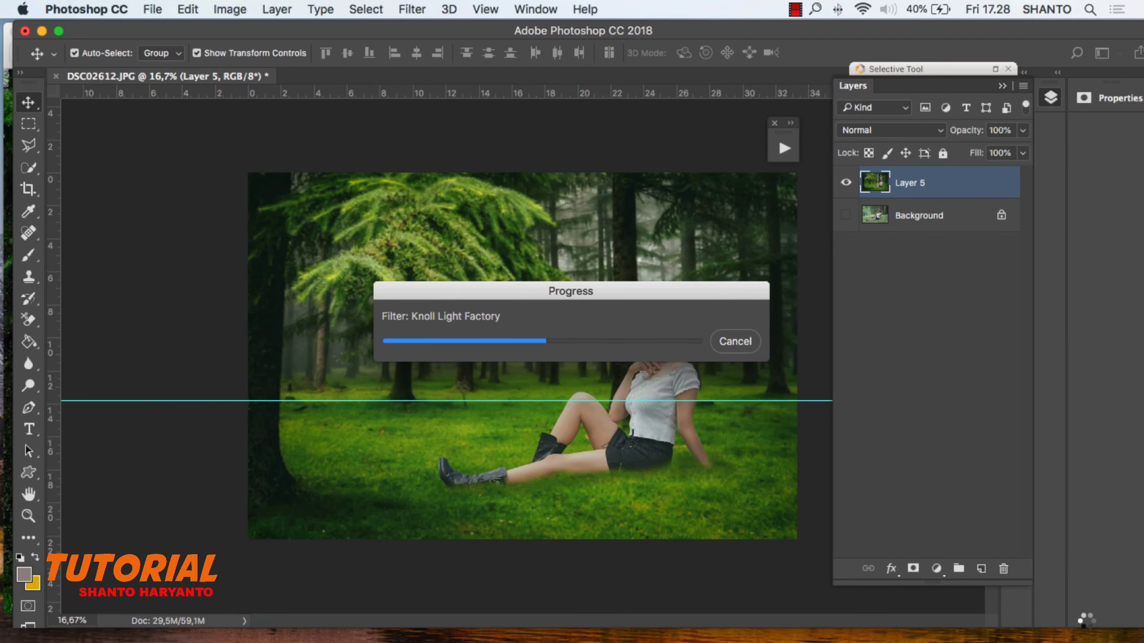
key("z")
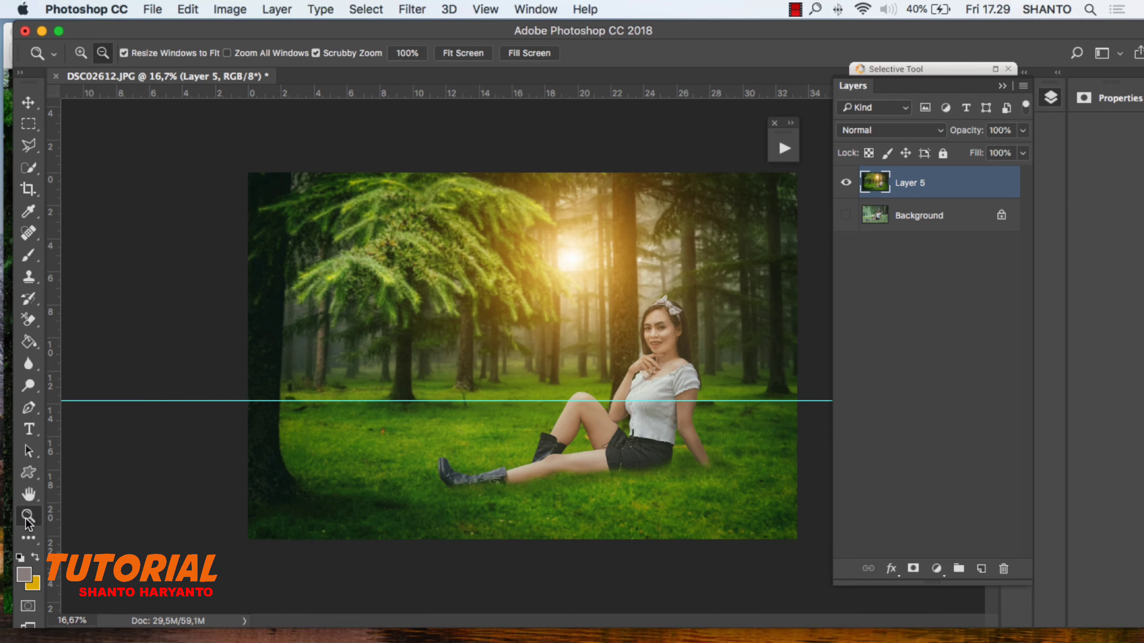
left_click(642, 388, "alt")
Open the recent white watermark logo file and drag it into the forest composite.
left_click(634, 371)
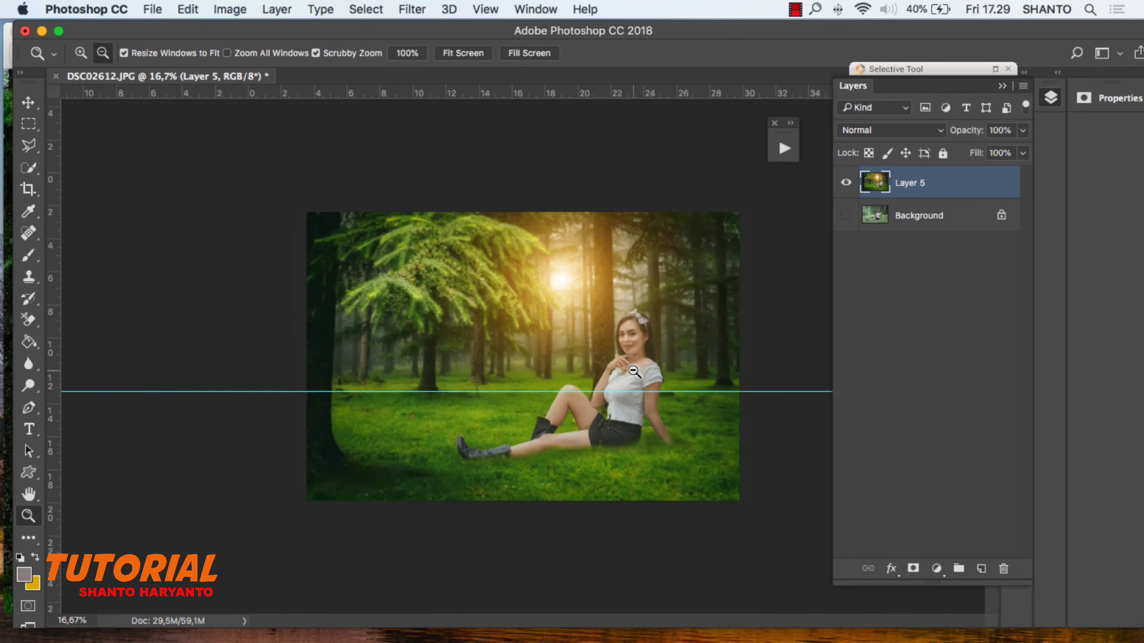
left_click(634, 371)
scroll(634, 371, "up", 2)
scroll(634, 371, "down", 4)
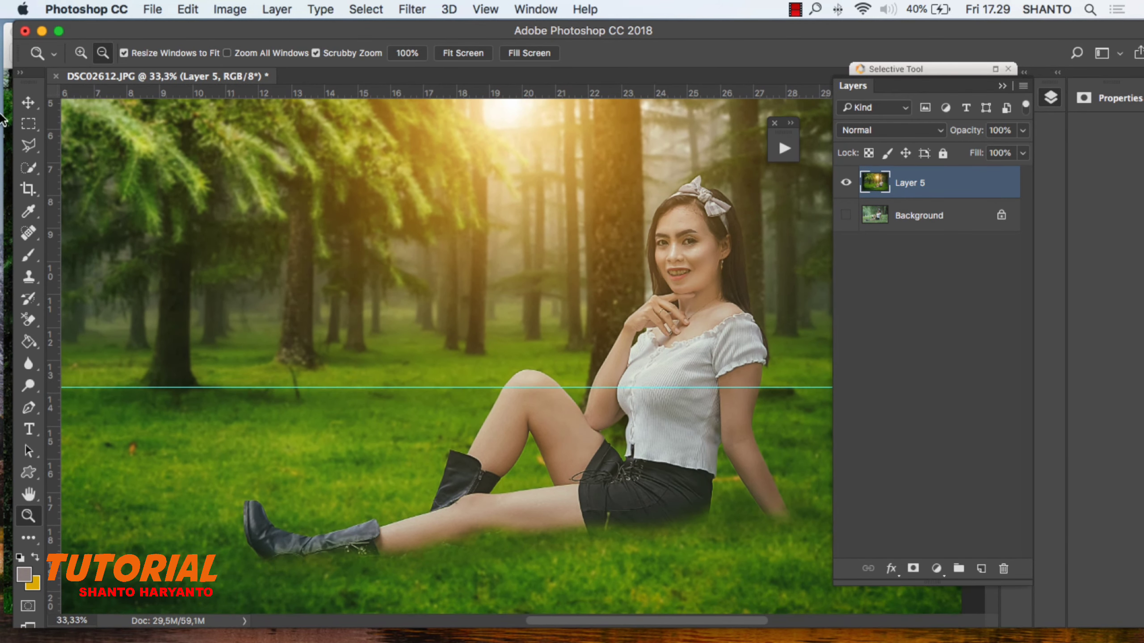
key("v")
left_click(152, 9)
left_click(472, 140)
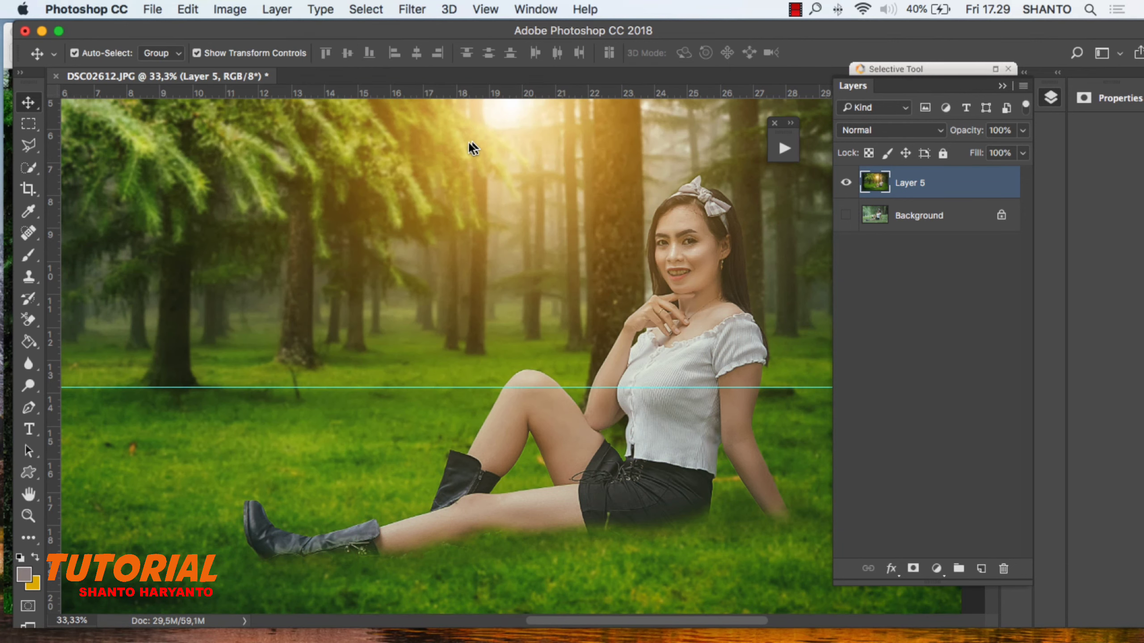
left_click_drag(351, 248, 113, 407)
left_click(684, 376)
Shrink the logo to about 50% onto the lower-left grass.
left_click(28, 516)
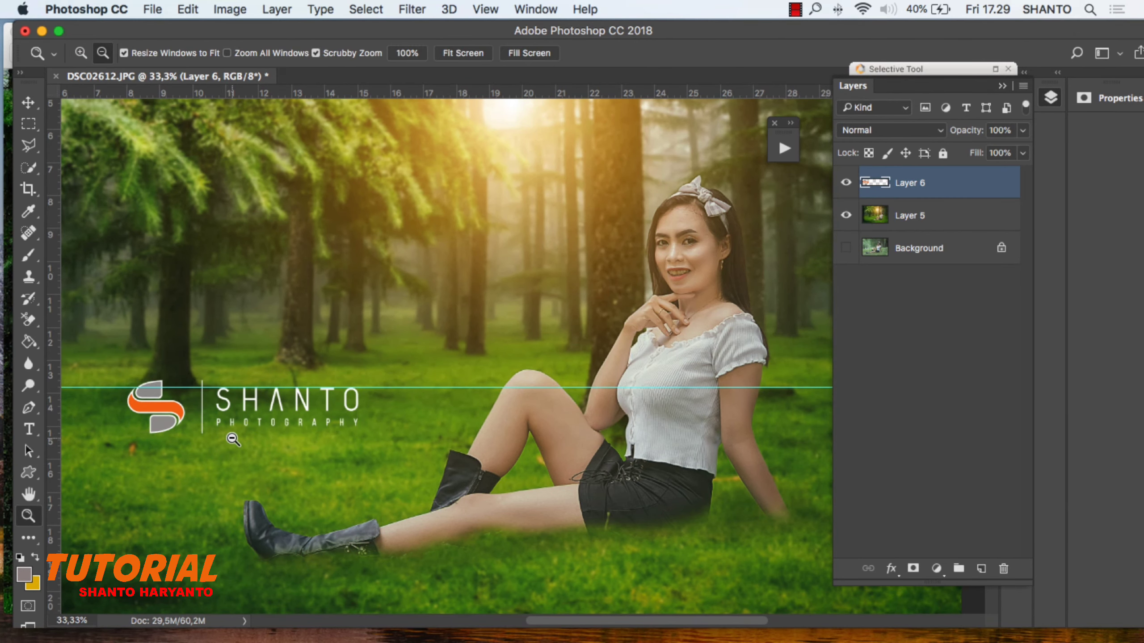
left_click(77, 158, "alt")
key("v")
mouse_move(413, 423)
left_mouse_down()
mouse_move(368, 445)
mouse_move(372, 434)
mouse_move(324, 424)
left_mouse_up()
Commit the logo transform and save a JPEG copy to the Desktop at quality 10.
left_click(28, 102)
key("Return")
left_click(152, 9)
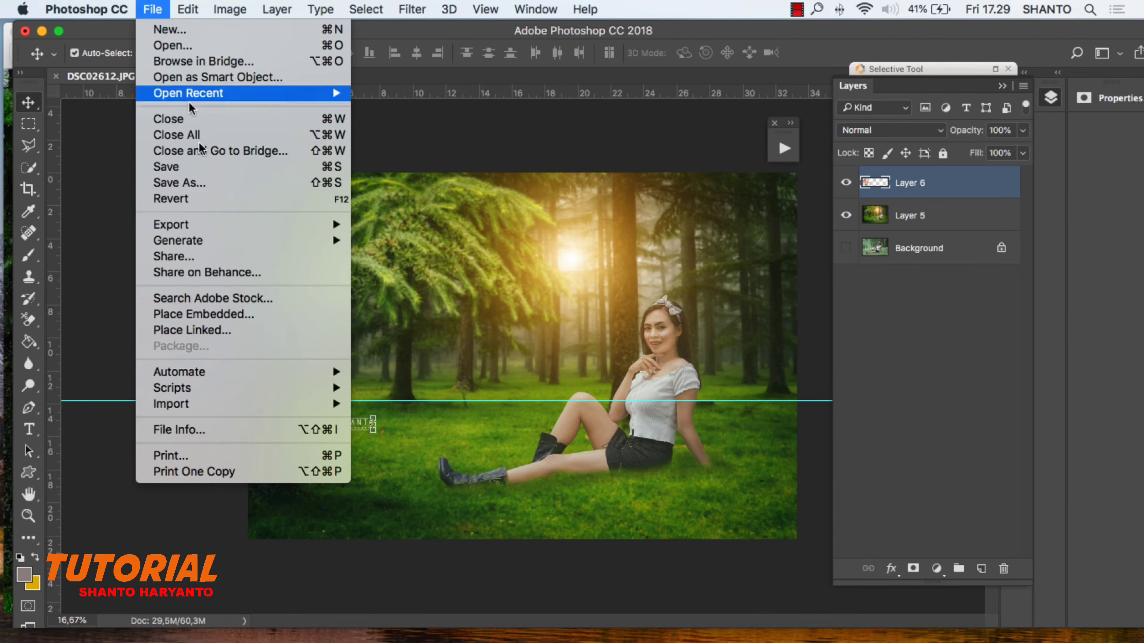
key("Escape")
key("super+shift+s")
left_click(467, 447)
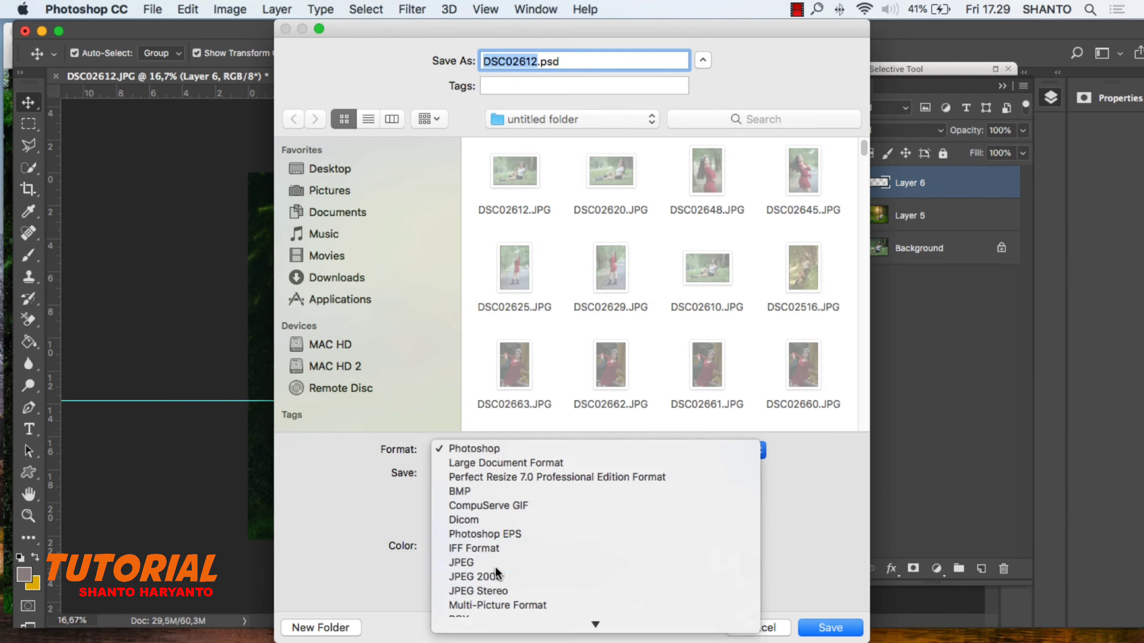
left_click(495, 565)
left_click(330, 168)
left_click(830, 628)
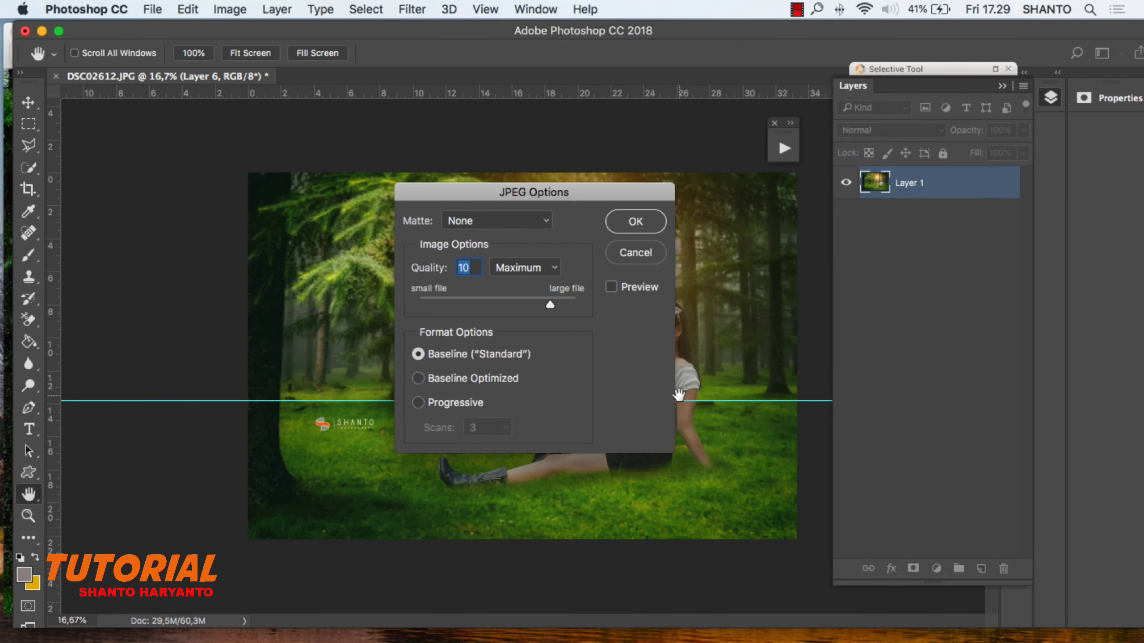
left_click(638, 225)
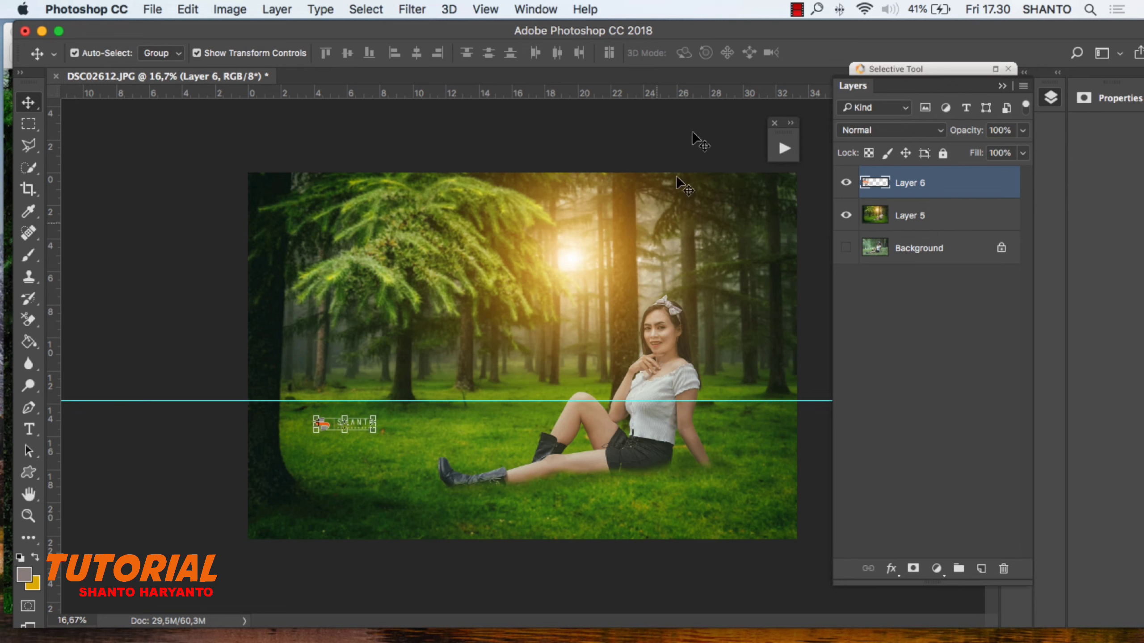
Toggle the watermark and graded layers to compare against the original background photo.
left_click(846, 182)
left_click(846, 216)
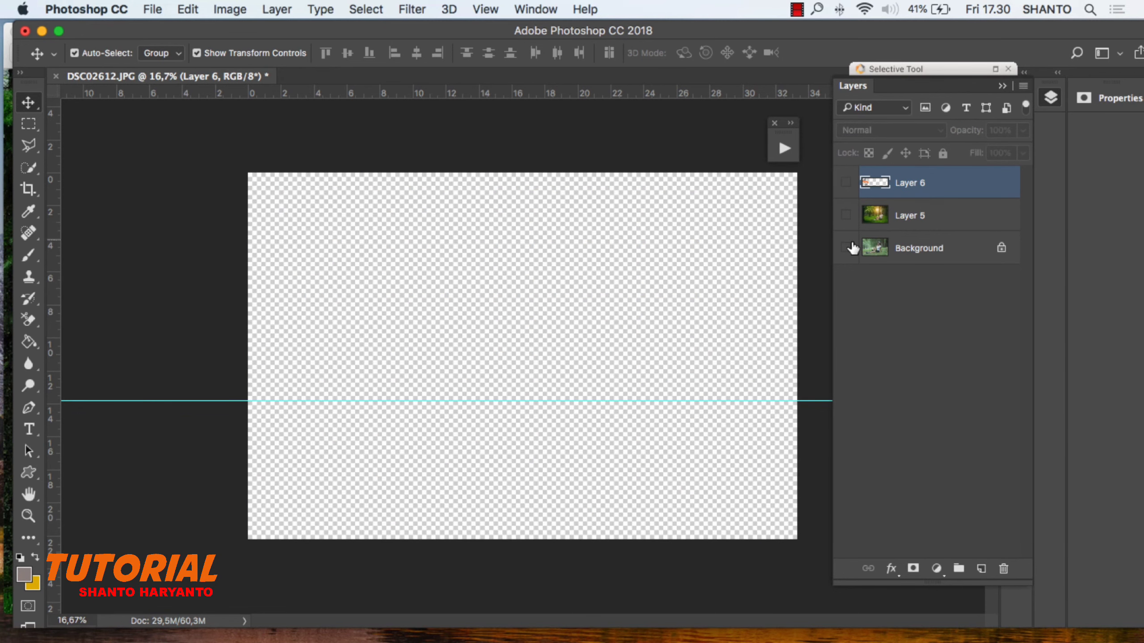
left_click(846, 248)
left_click(847, 215)
left_click(846, 182)
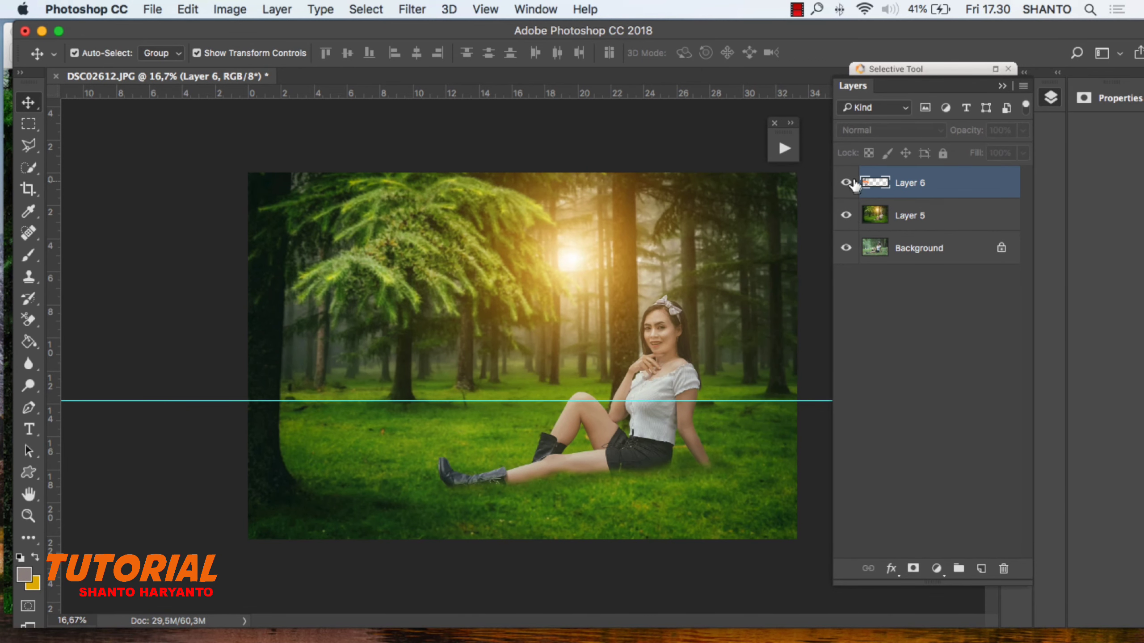
left_click(796, 9)
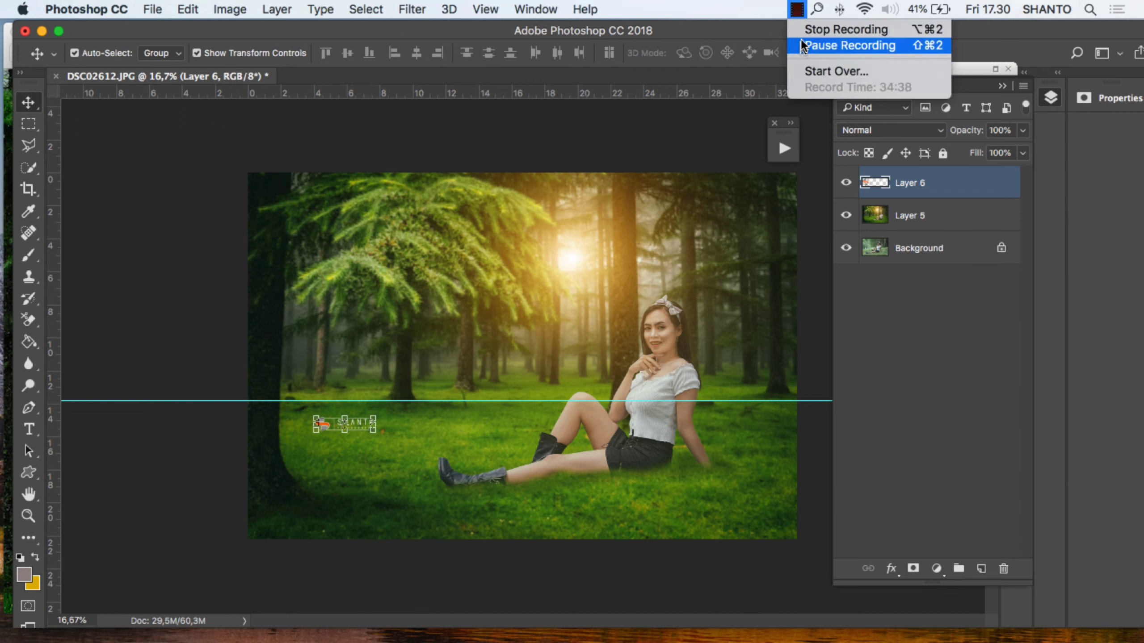